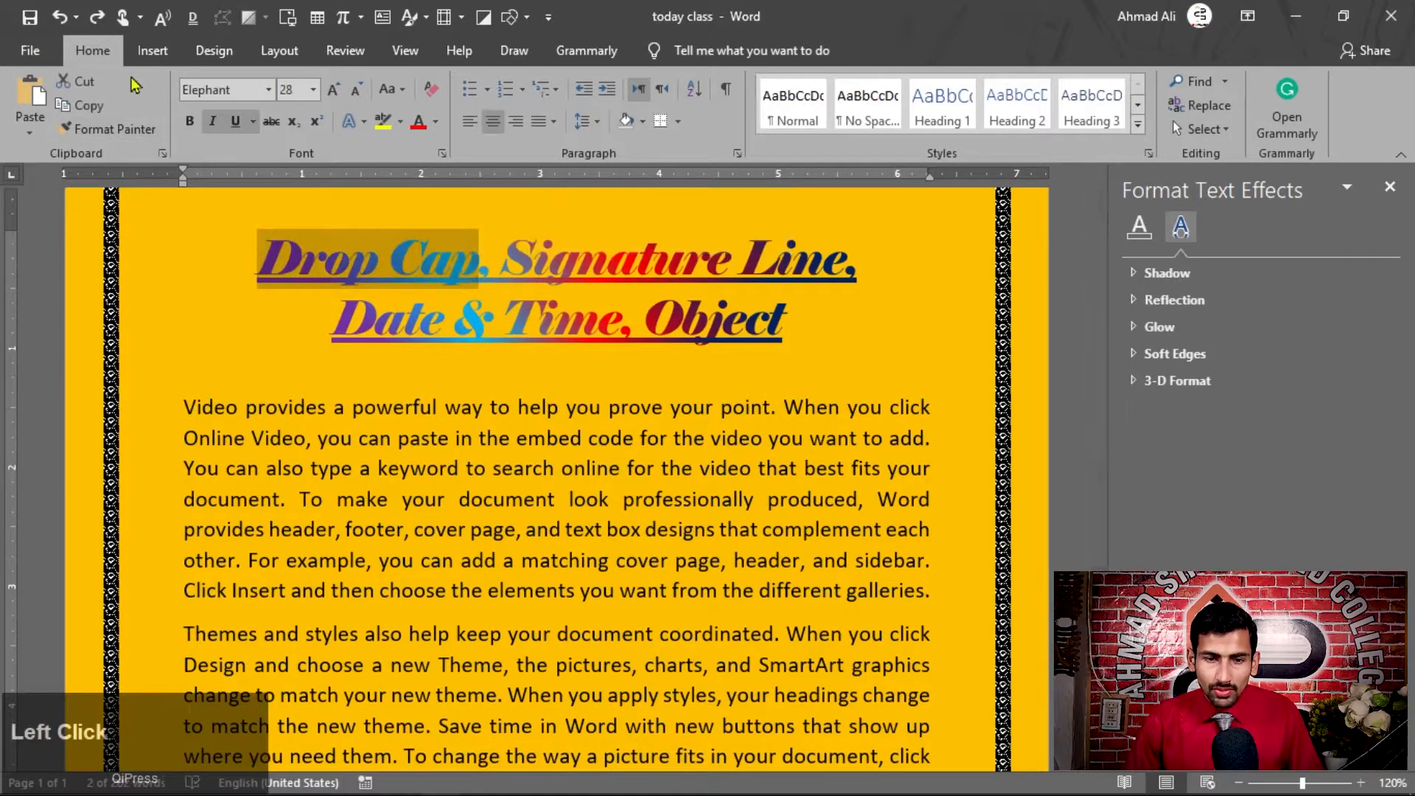
Add a Dropped drop cap to the first body paragraph, starting with "Video"
left_click(151, 52)
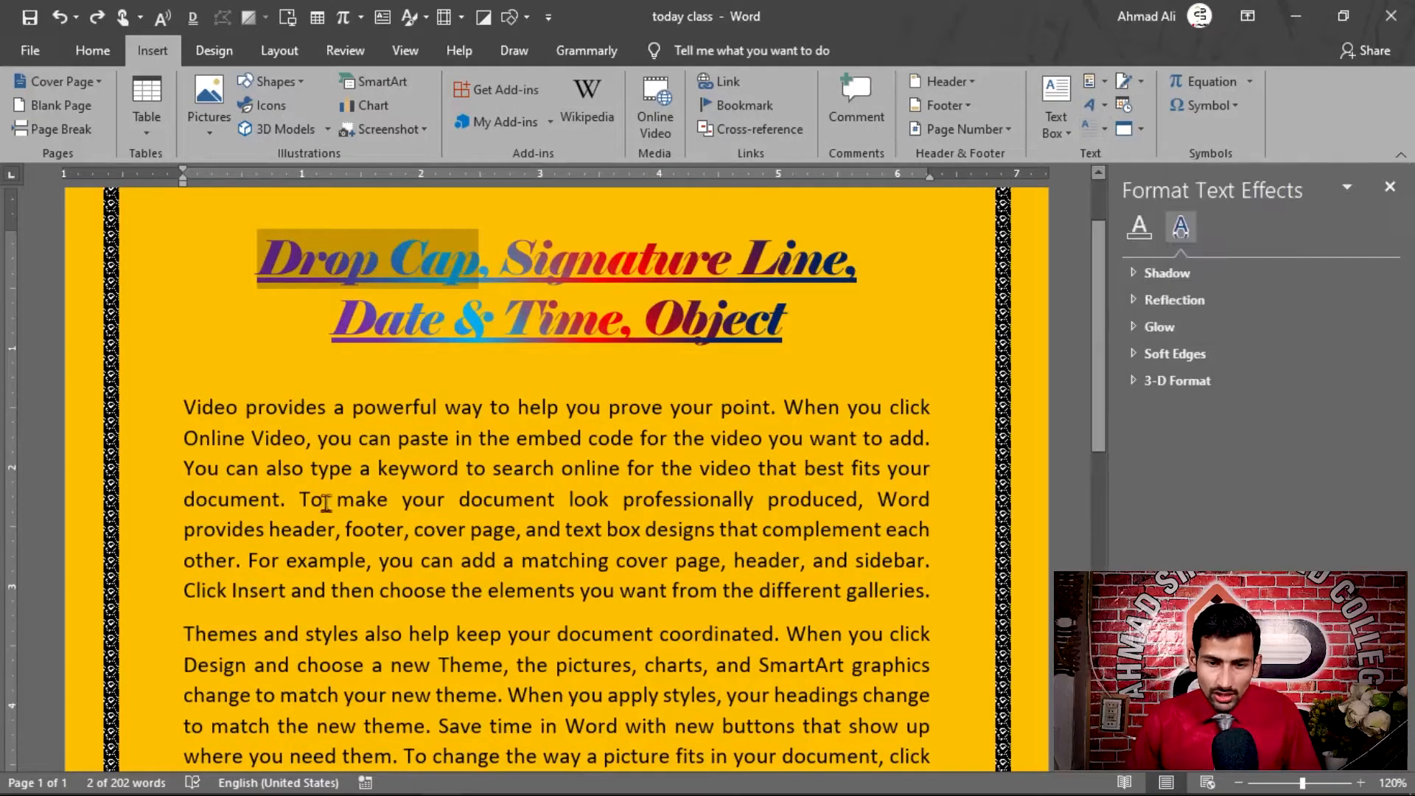
left_click(423, 475)
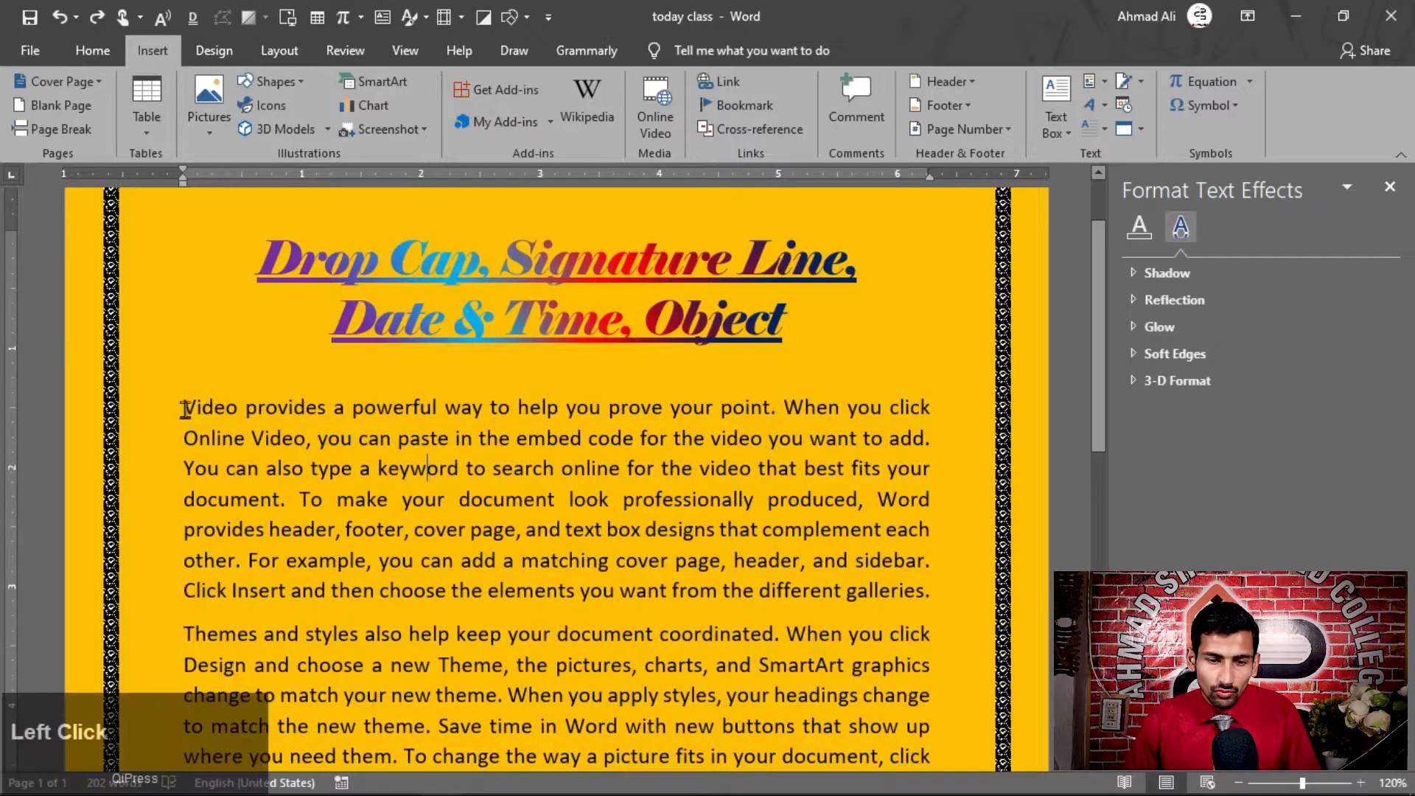
left_click_drag(184, 409, 204, 415)
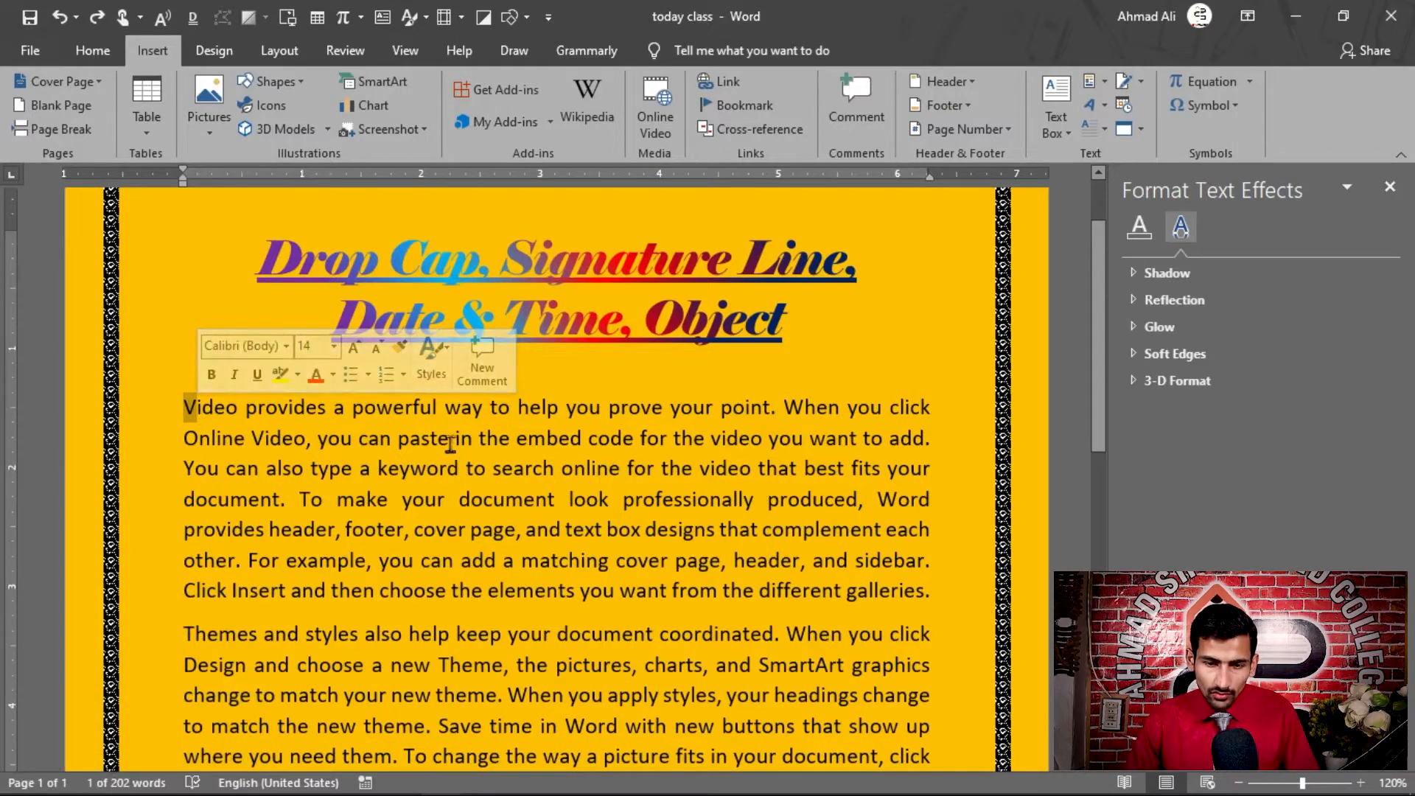
left_click(512, 501)
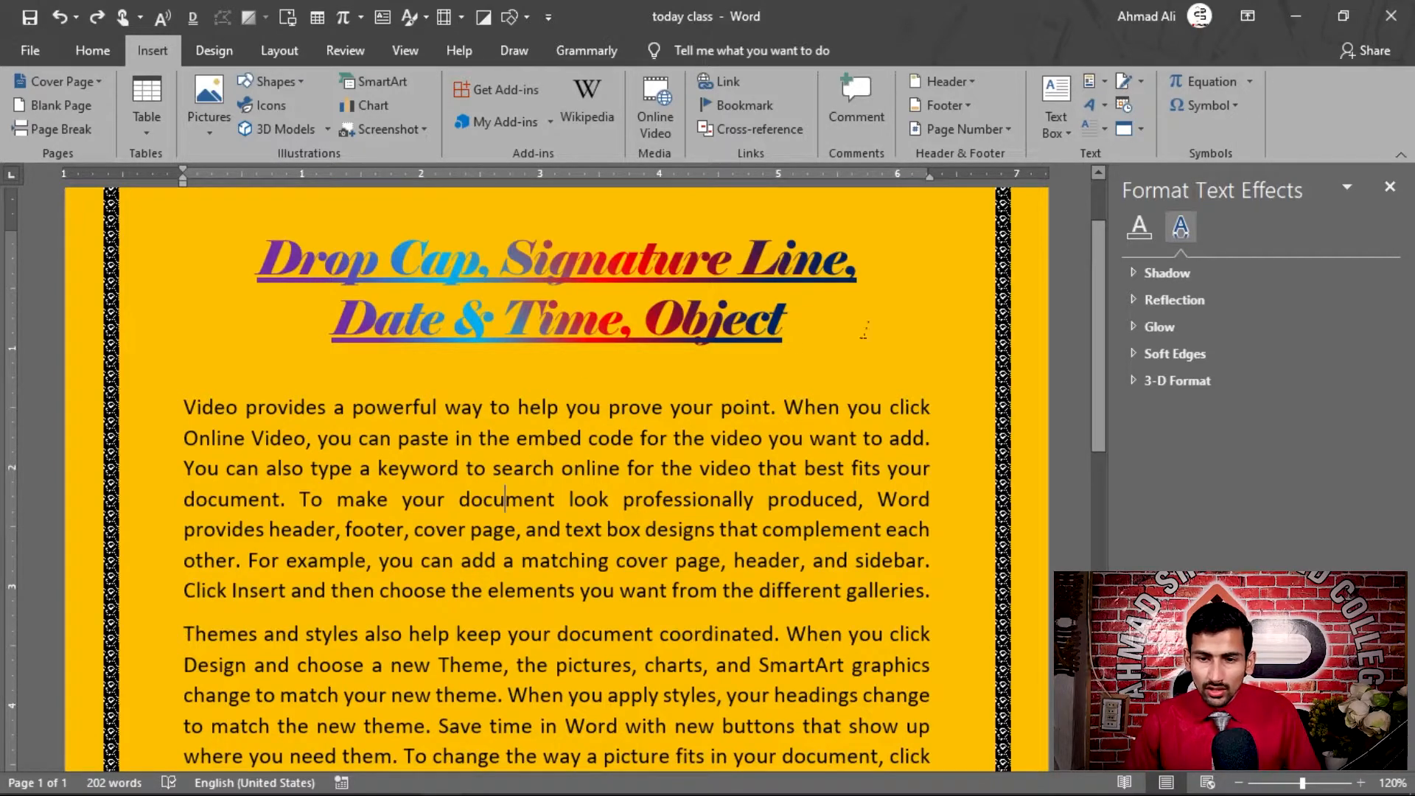
left_click(1107, 139)
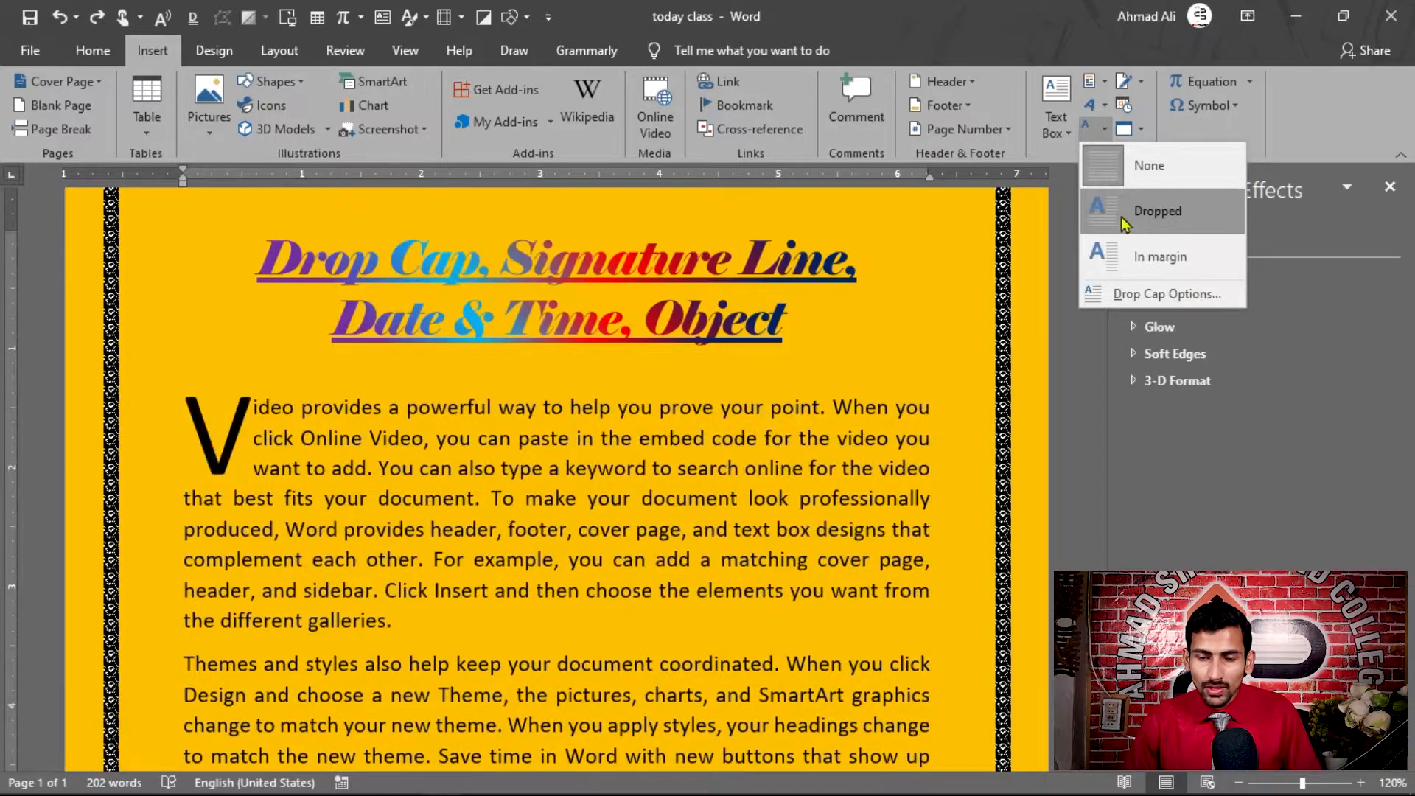
left_click(1148, 219)
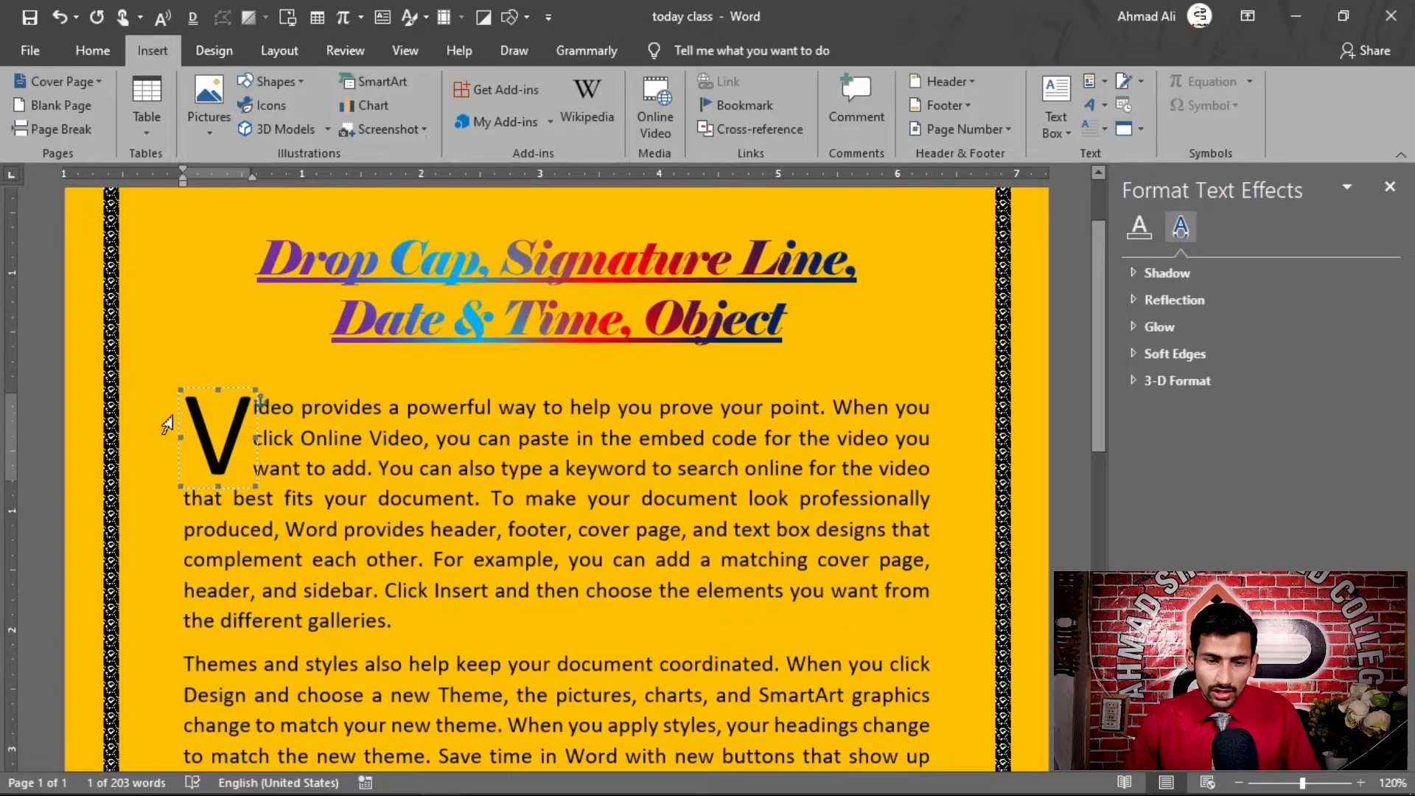
left_click(379, 468)
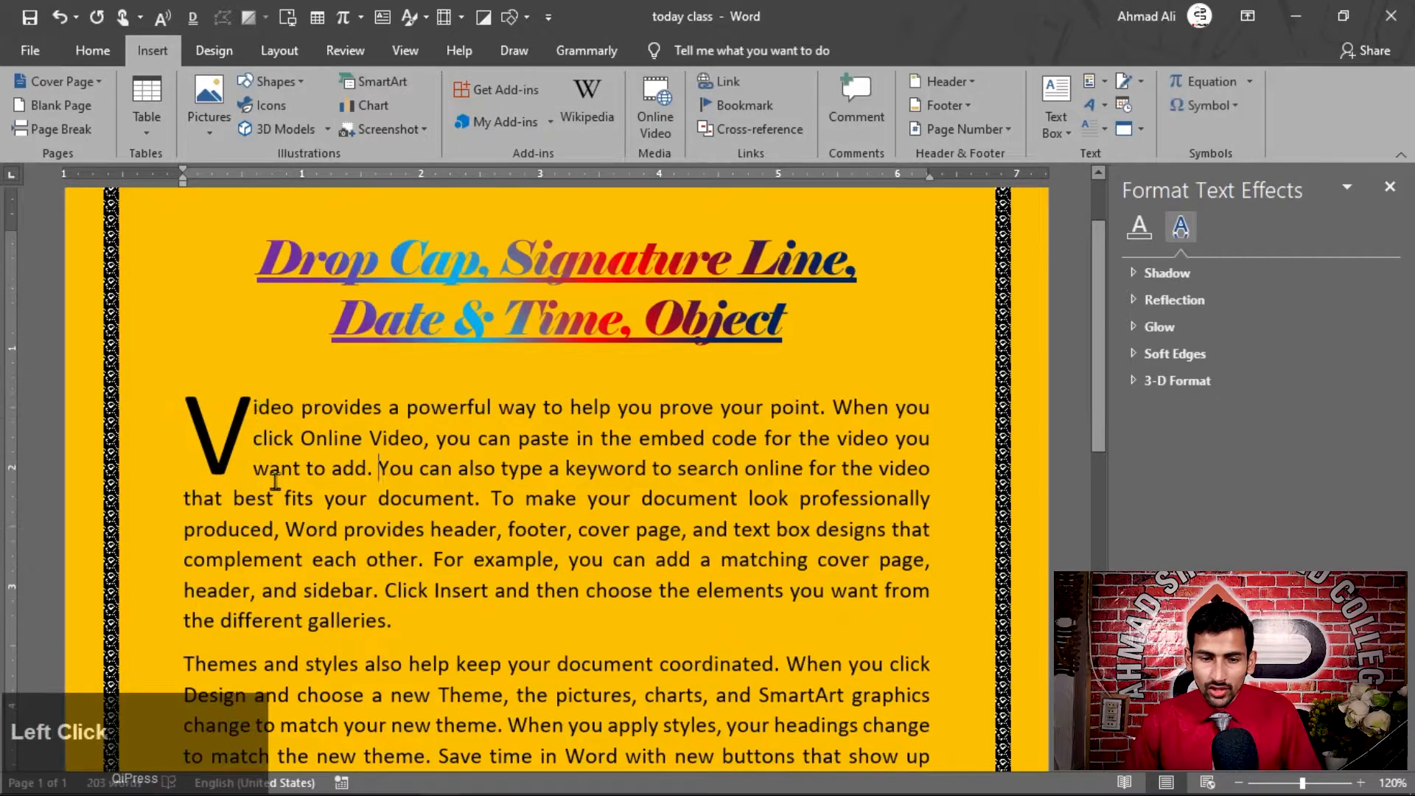
Change the first paragraph's drop cap to the In margin style
scroll(269, 471, "down", 1)
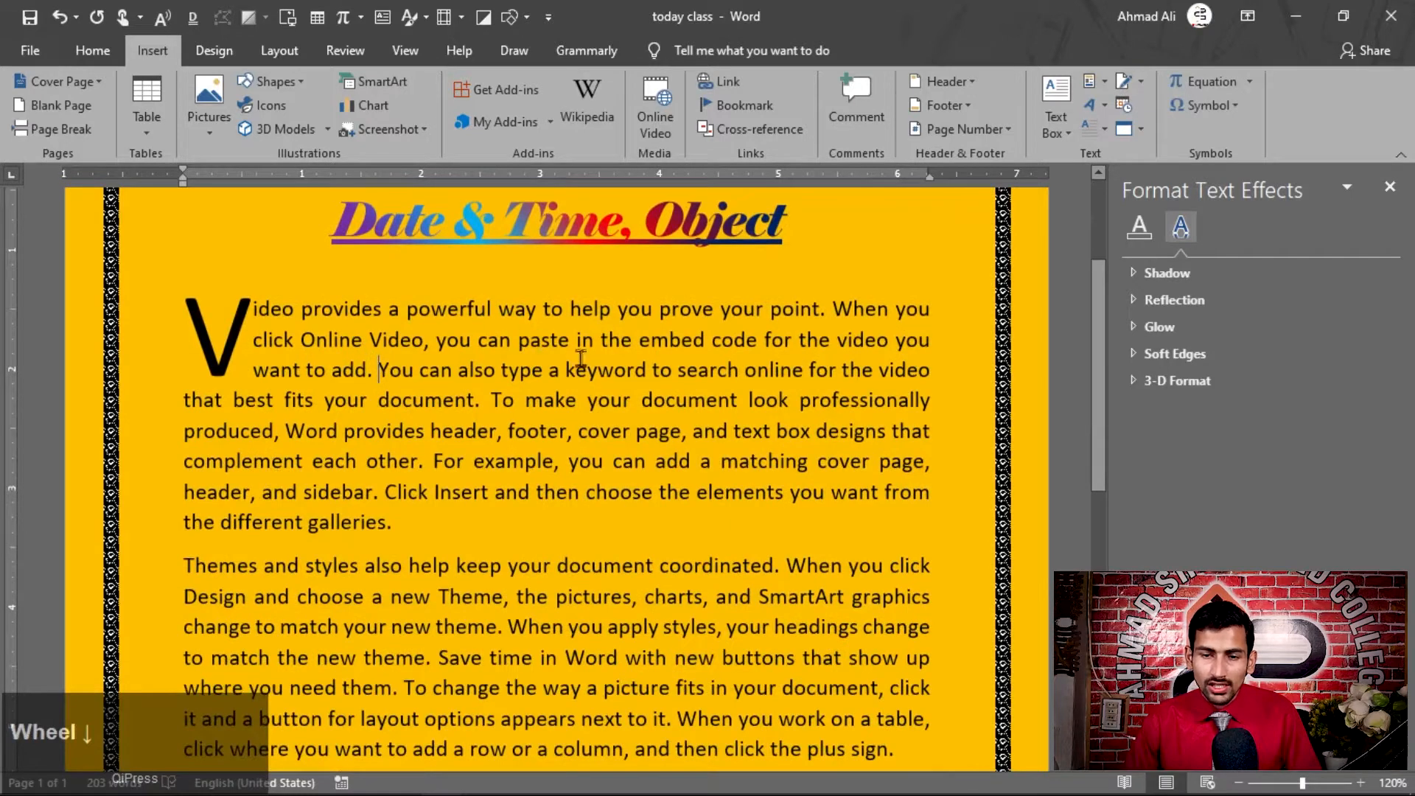
left_click(407, 530)
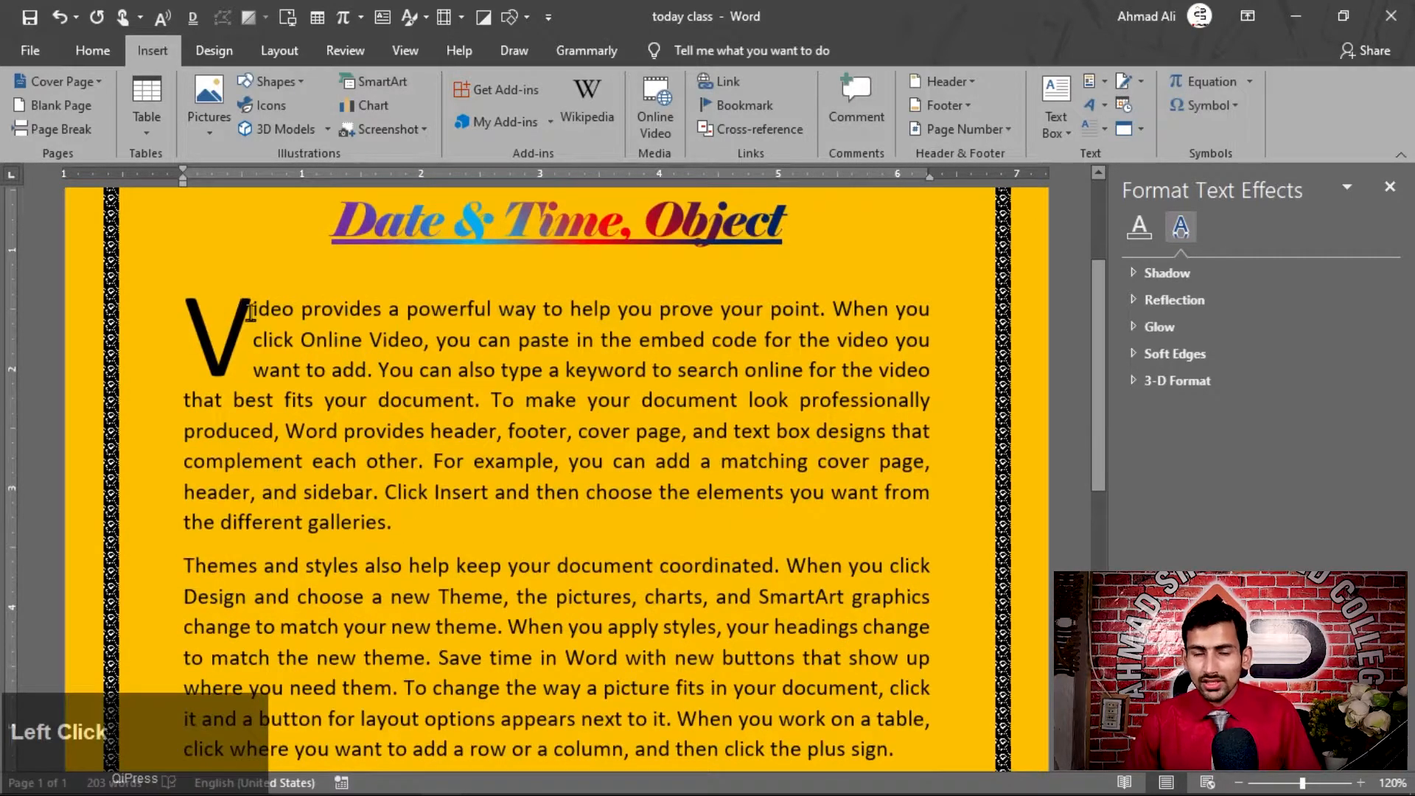
left_click(342, 335)
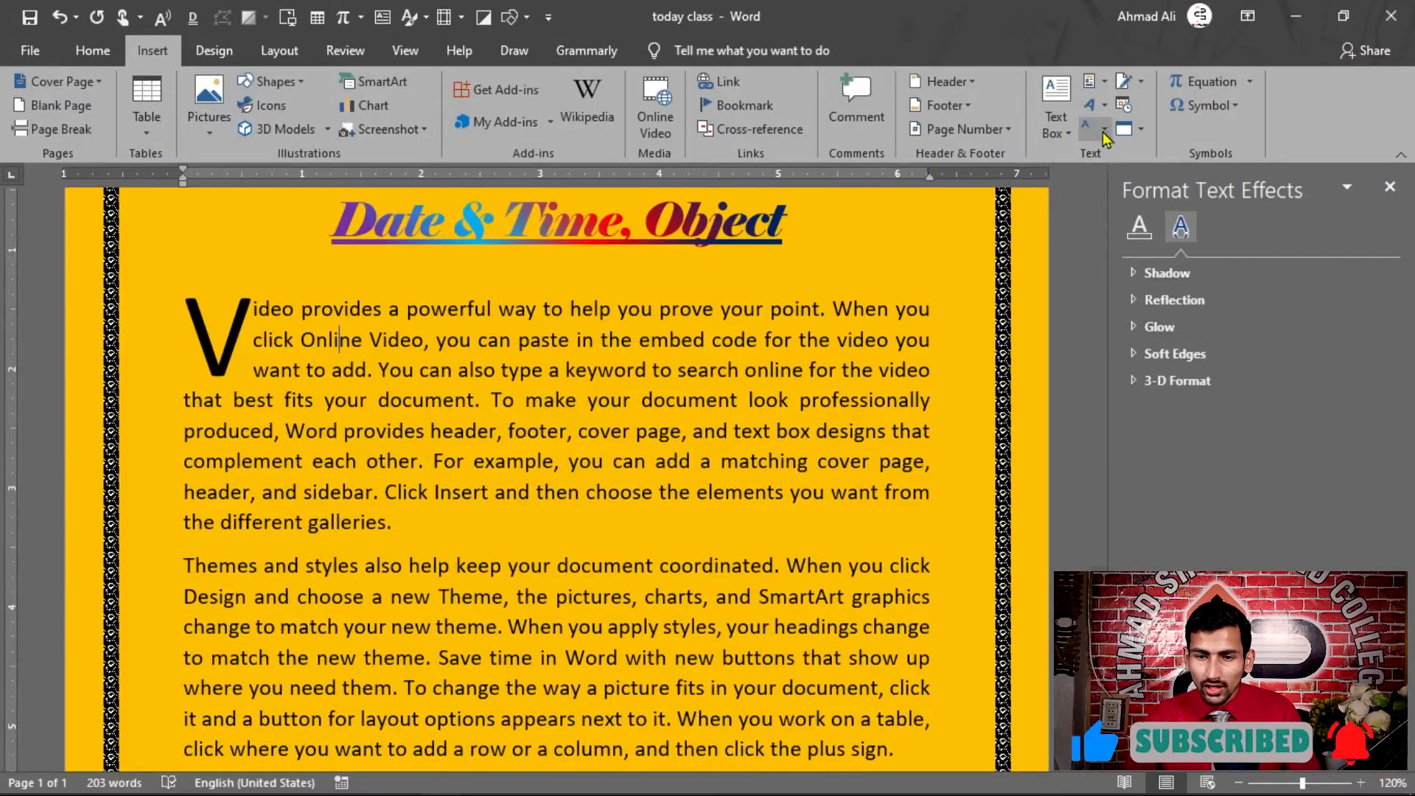
left_click(1101, 131)
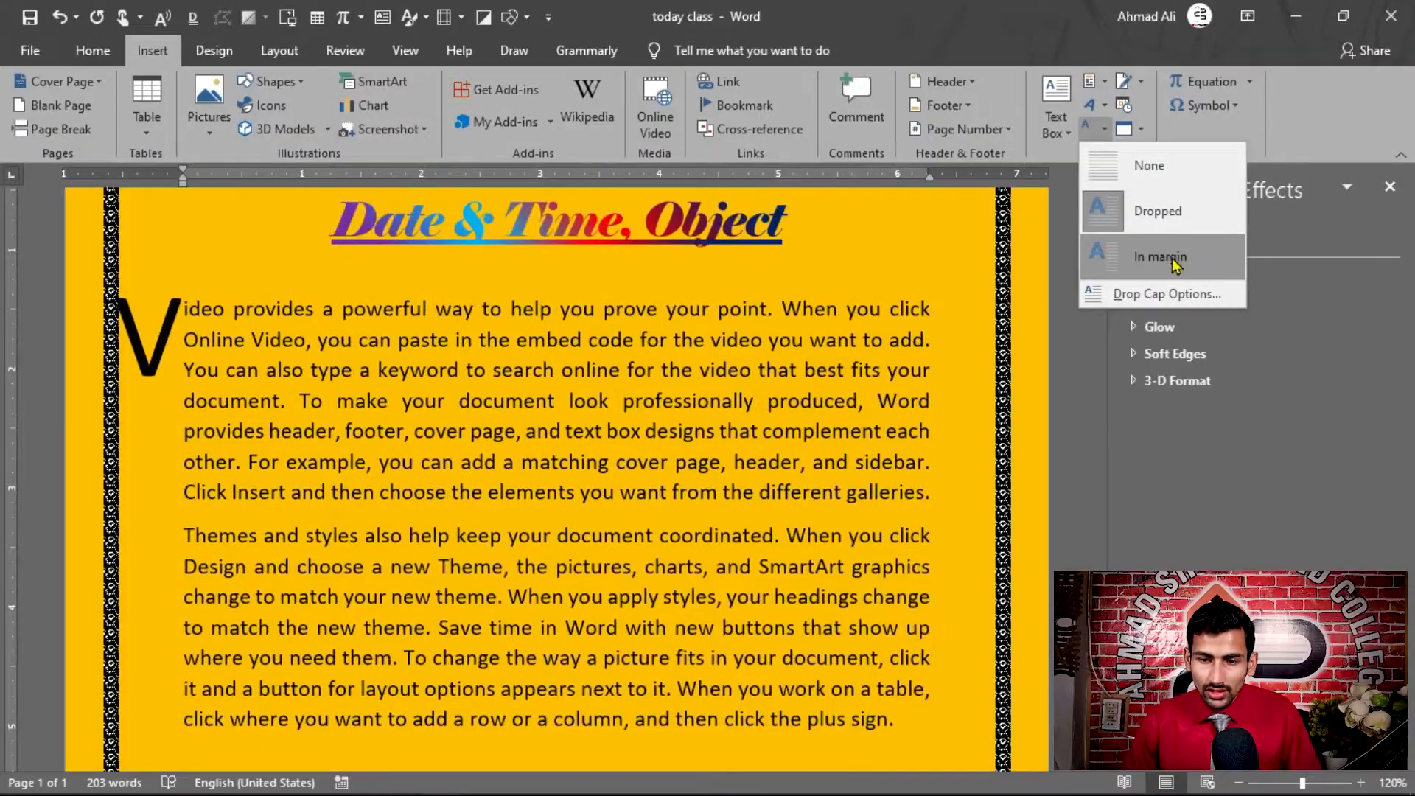
left_click(1165, 264)
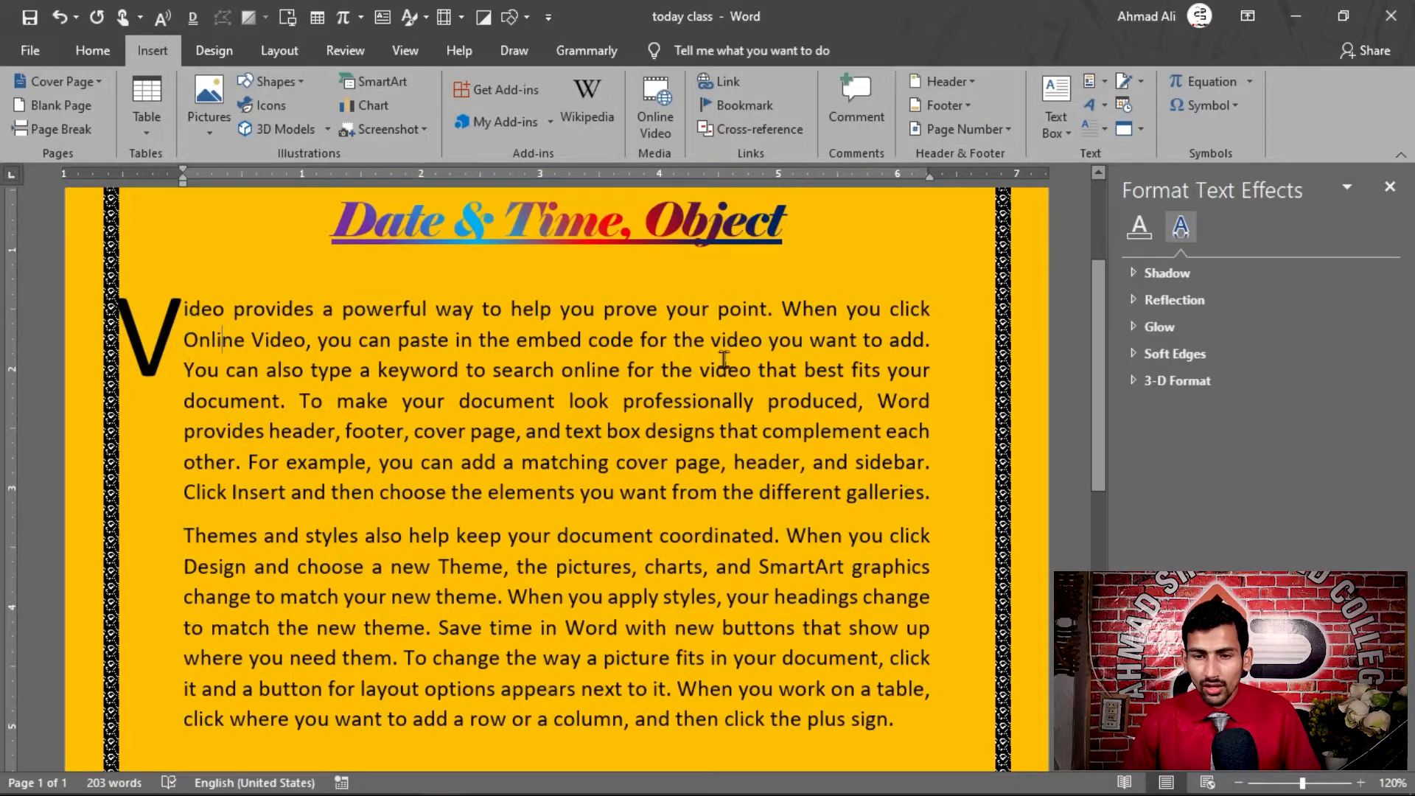
Open the Drop Cap options for the first paragraph and set the position to Dropped
left_click(1096, 129)
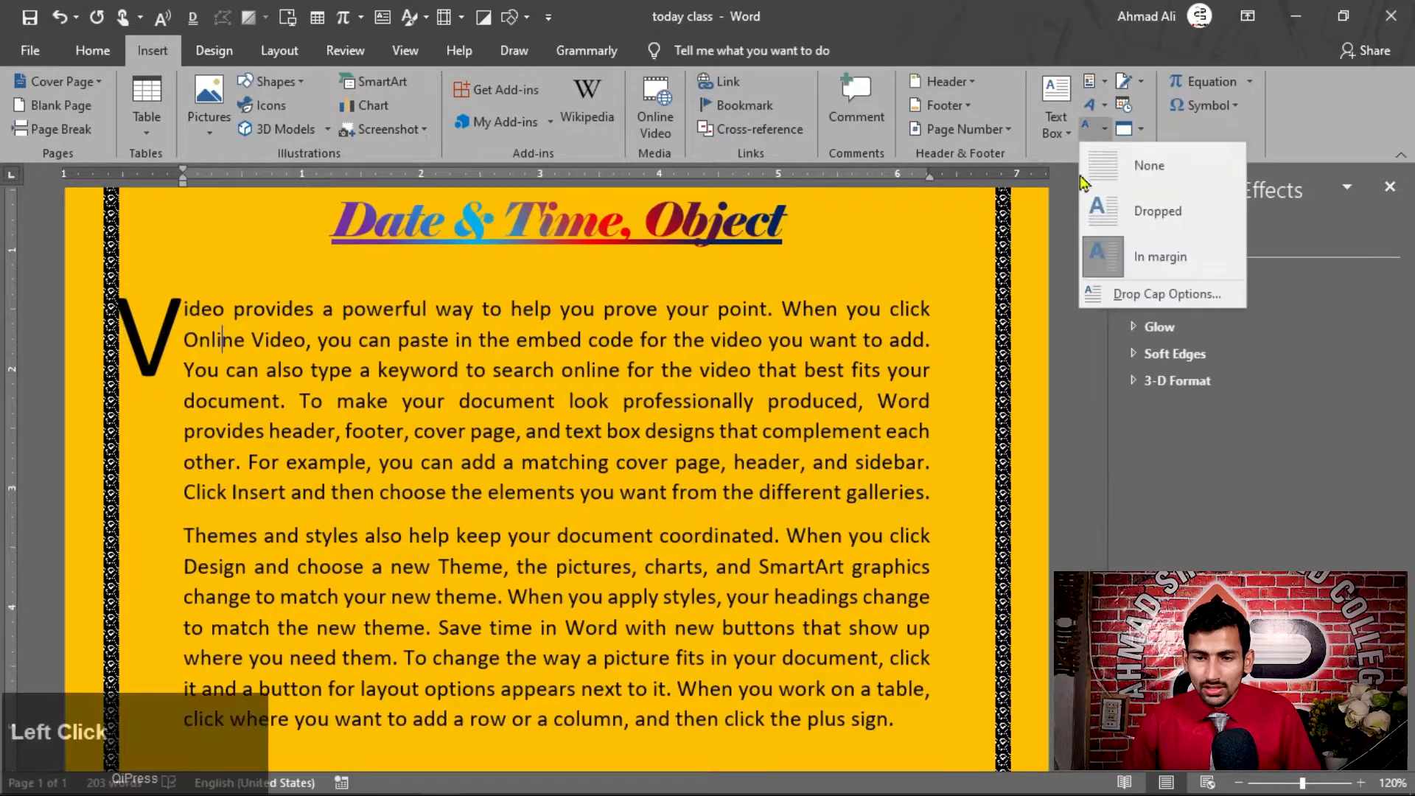
left_click(1150, 295)
left_click_drag(841, 203, 868, 127)
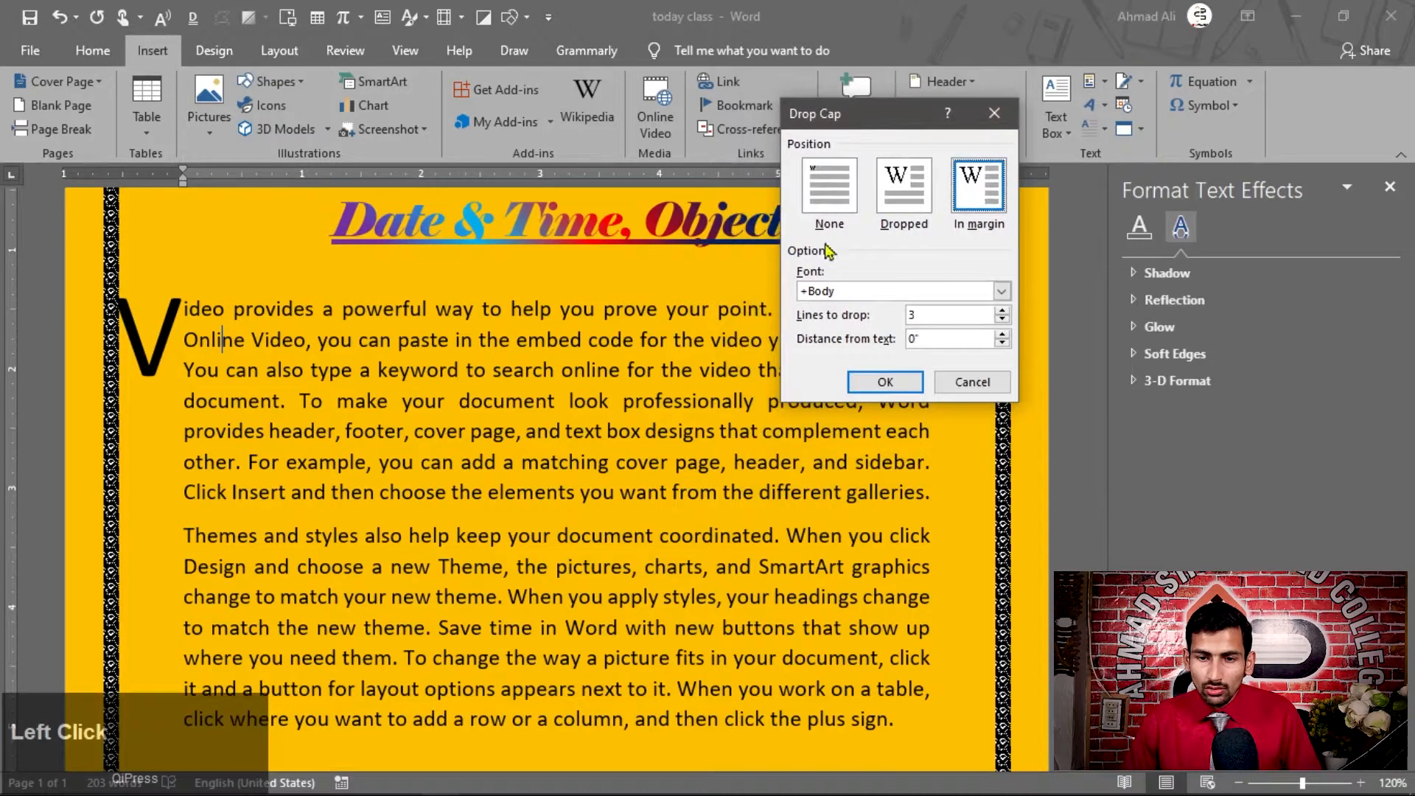
left_click(912, 189)
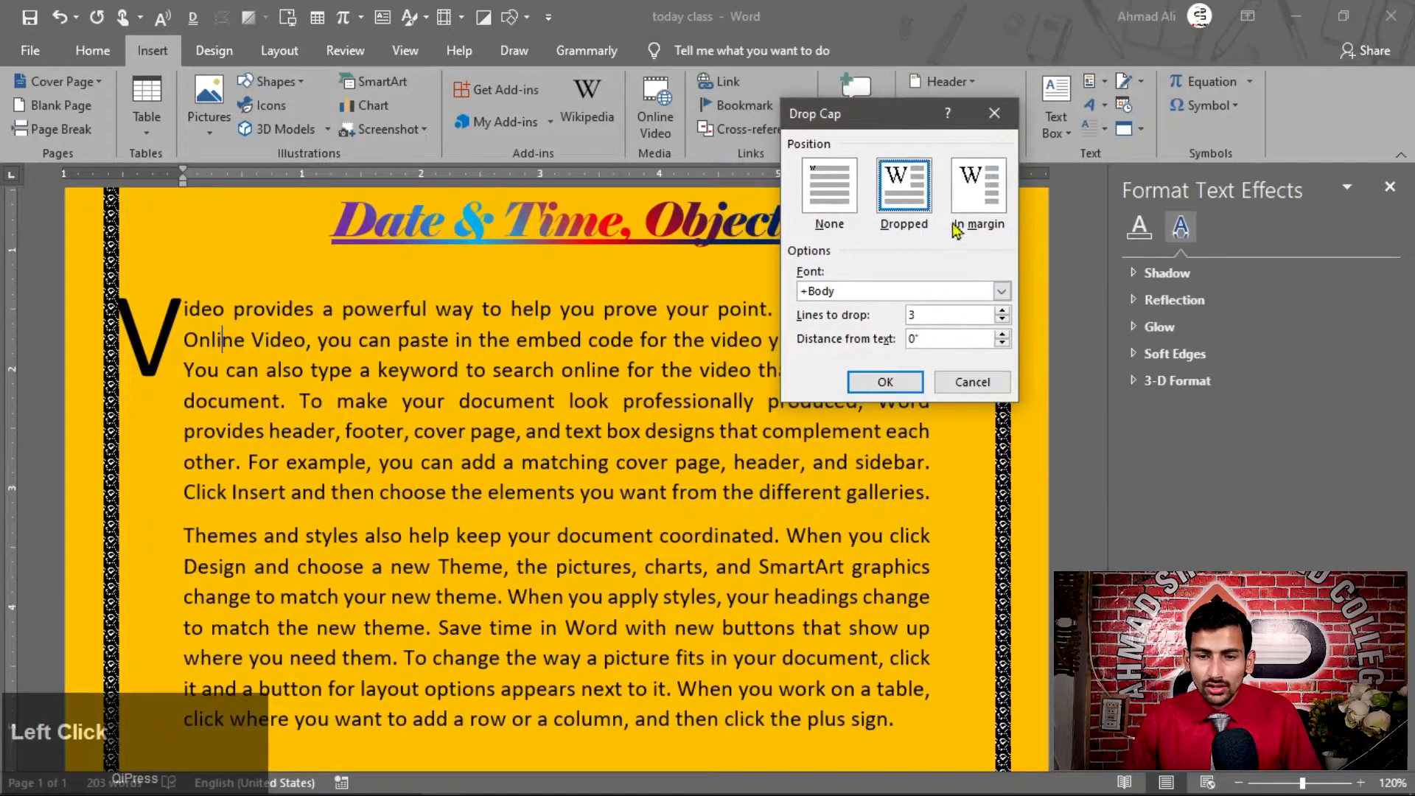
left_click(991, 207)
left_click(908, 196)
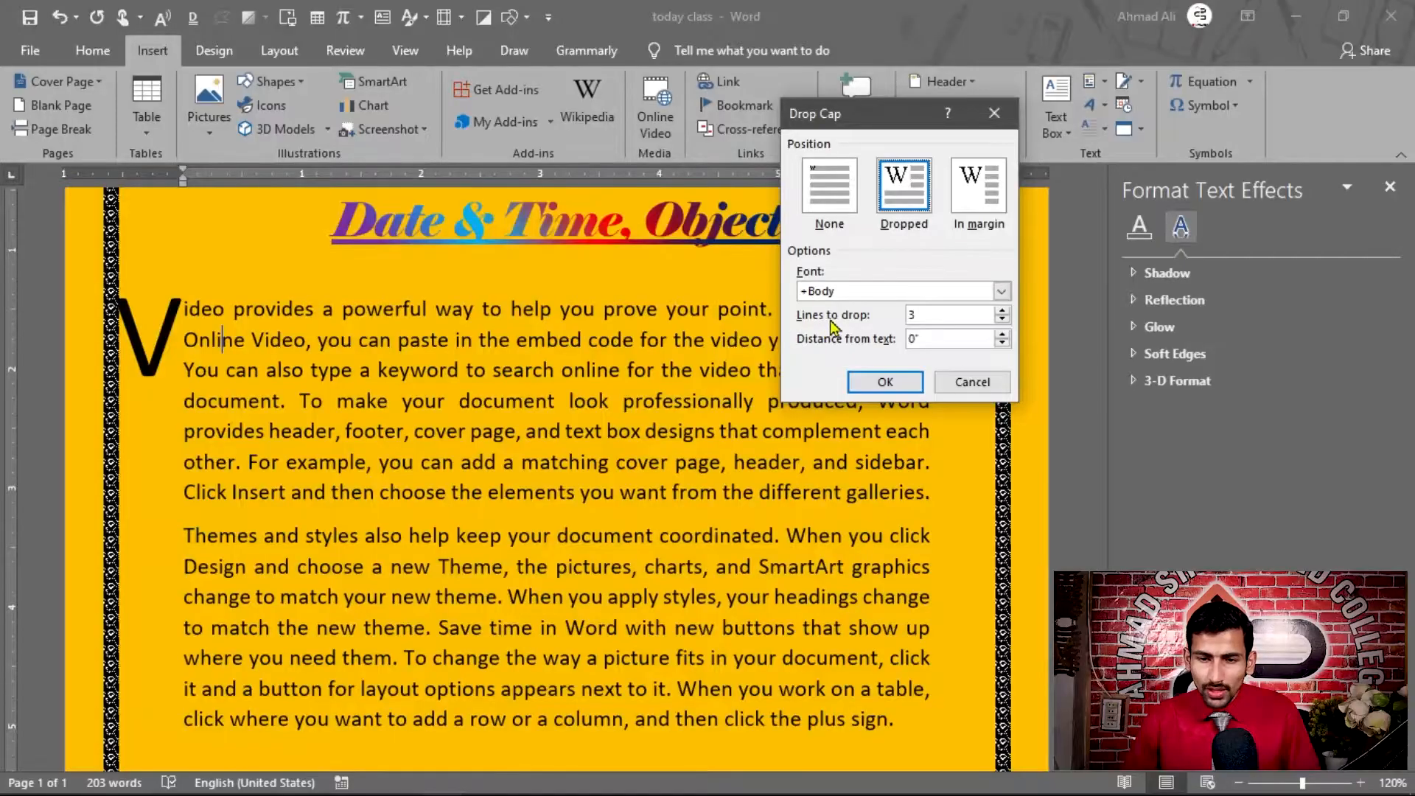
Choose Bell MT as the font for the drop cap
left_click(1002, 292)
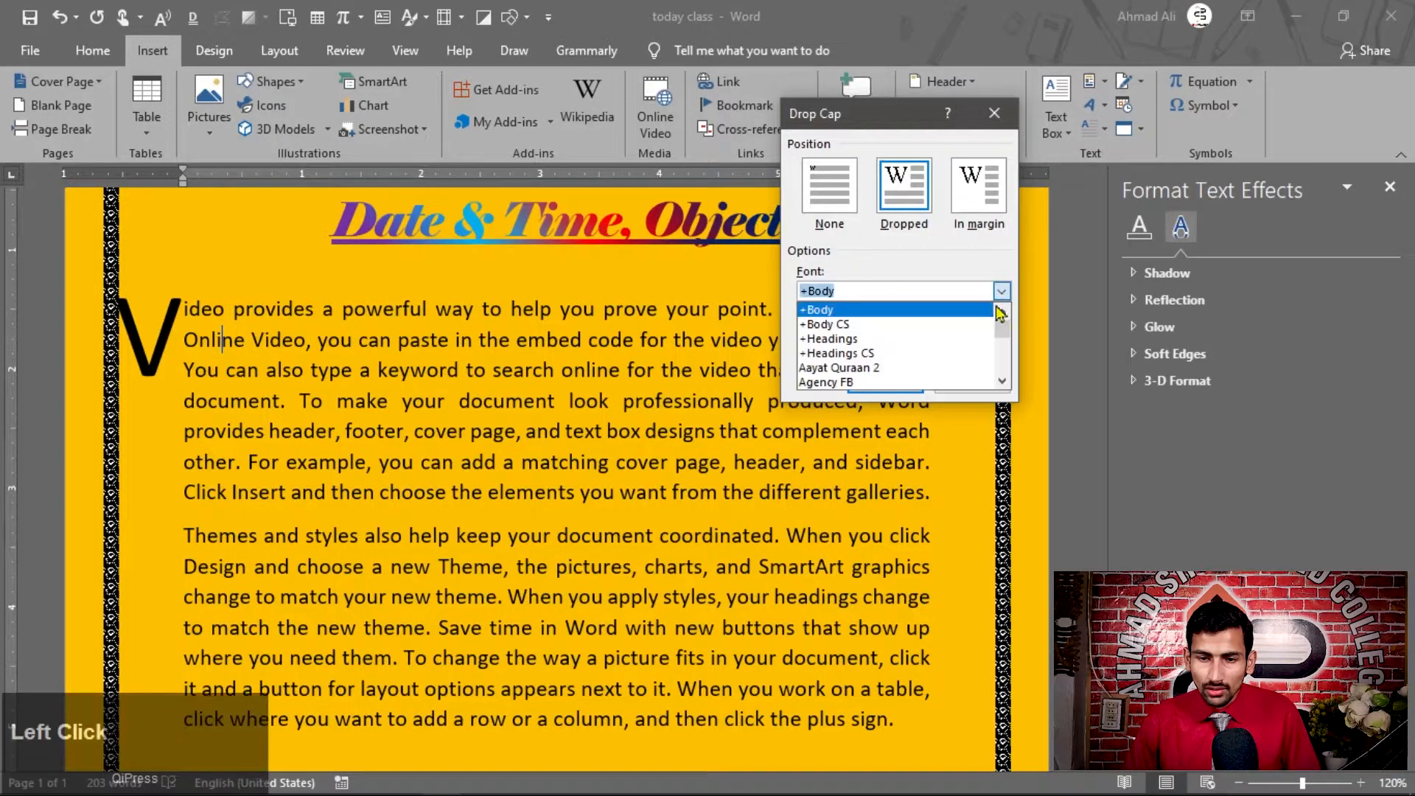
scroll(826, 359, "down", 8)
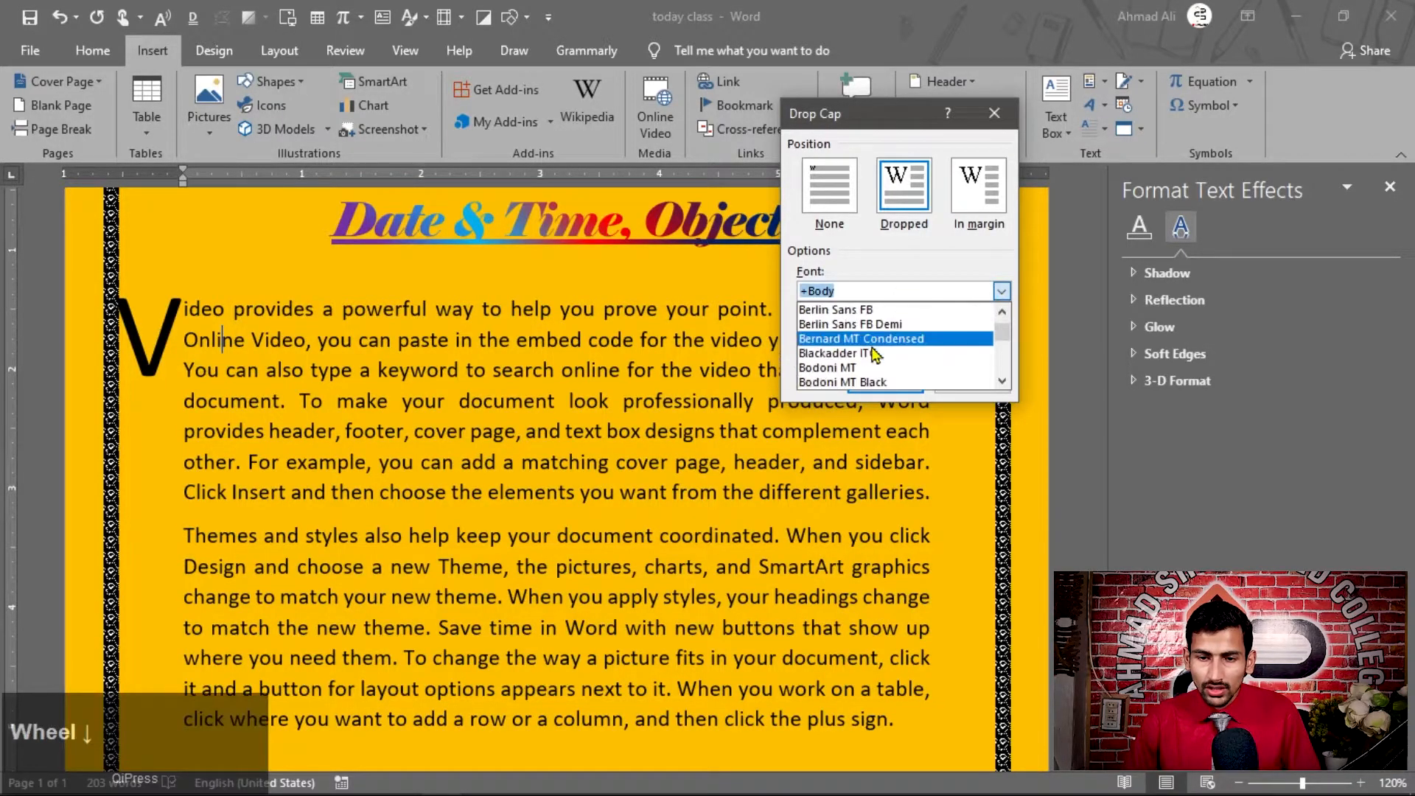
scroll(825, 359, "up", 3)
left_click(841, 367)
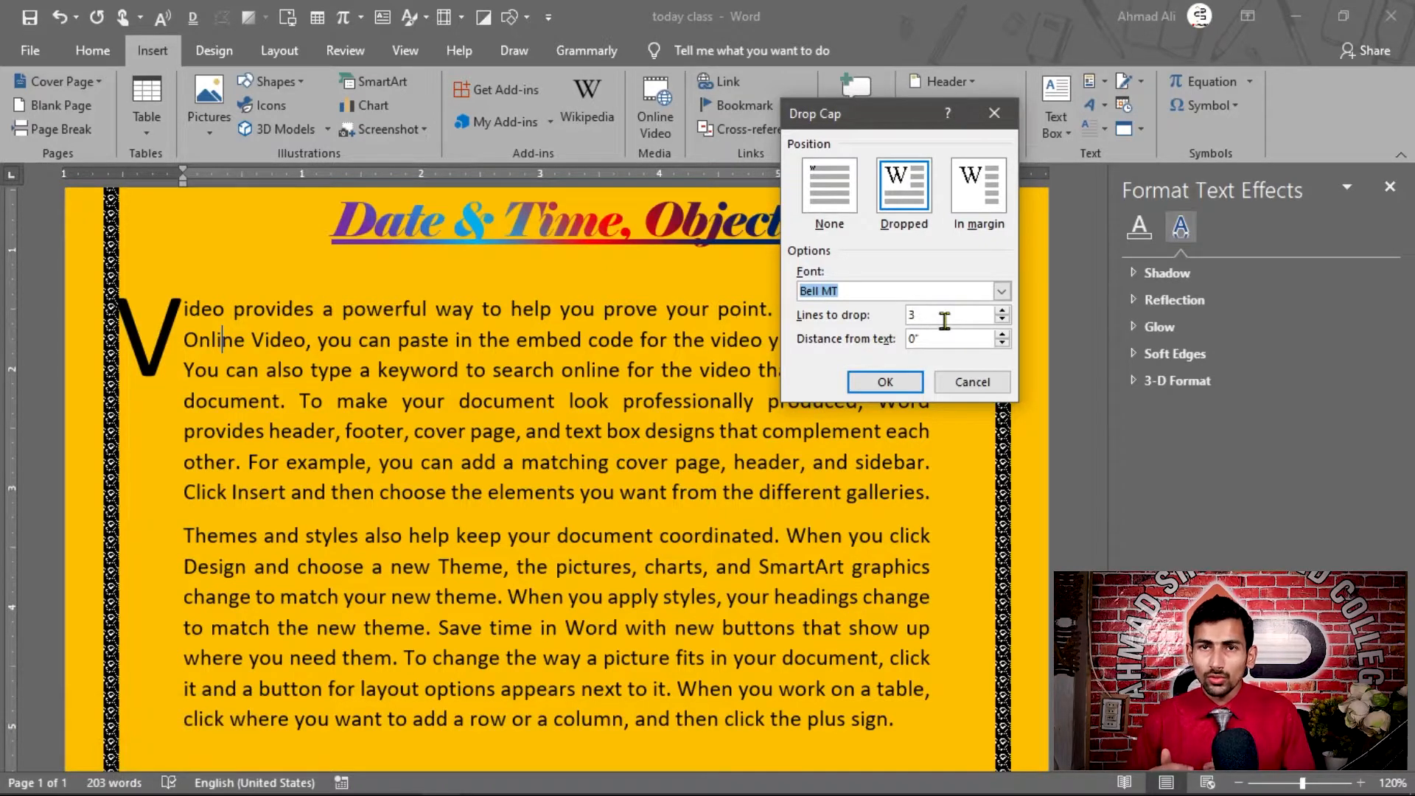
Set the drop cap to 4 lines with a 0.5" distance from text and apply the options
left_click(1004, 322)
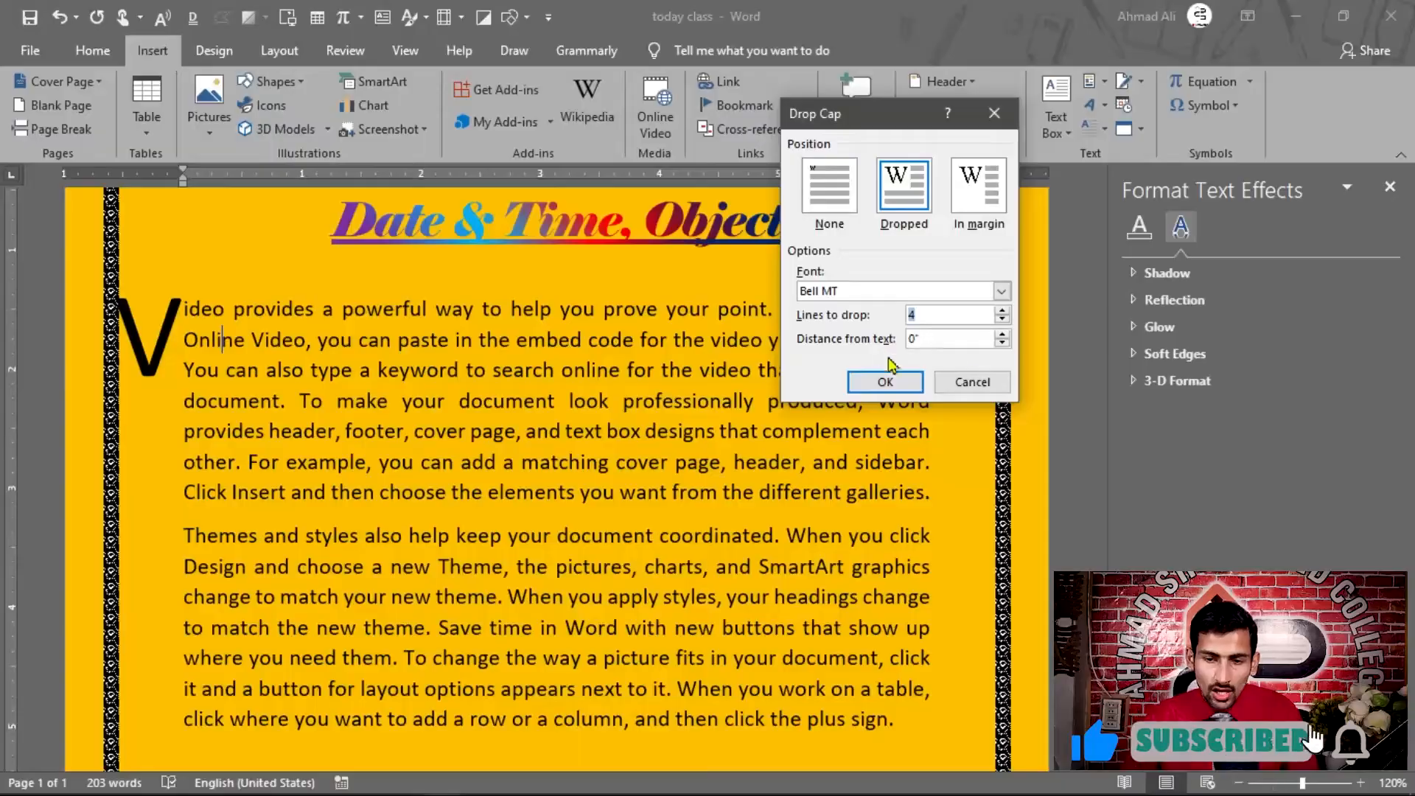
left_click(1003, 334)
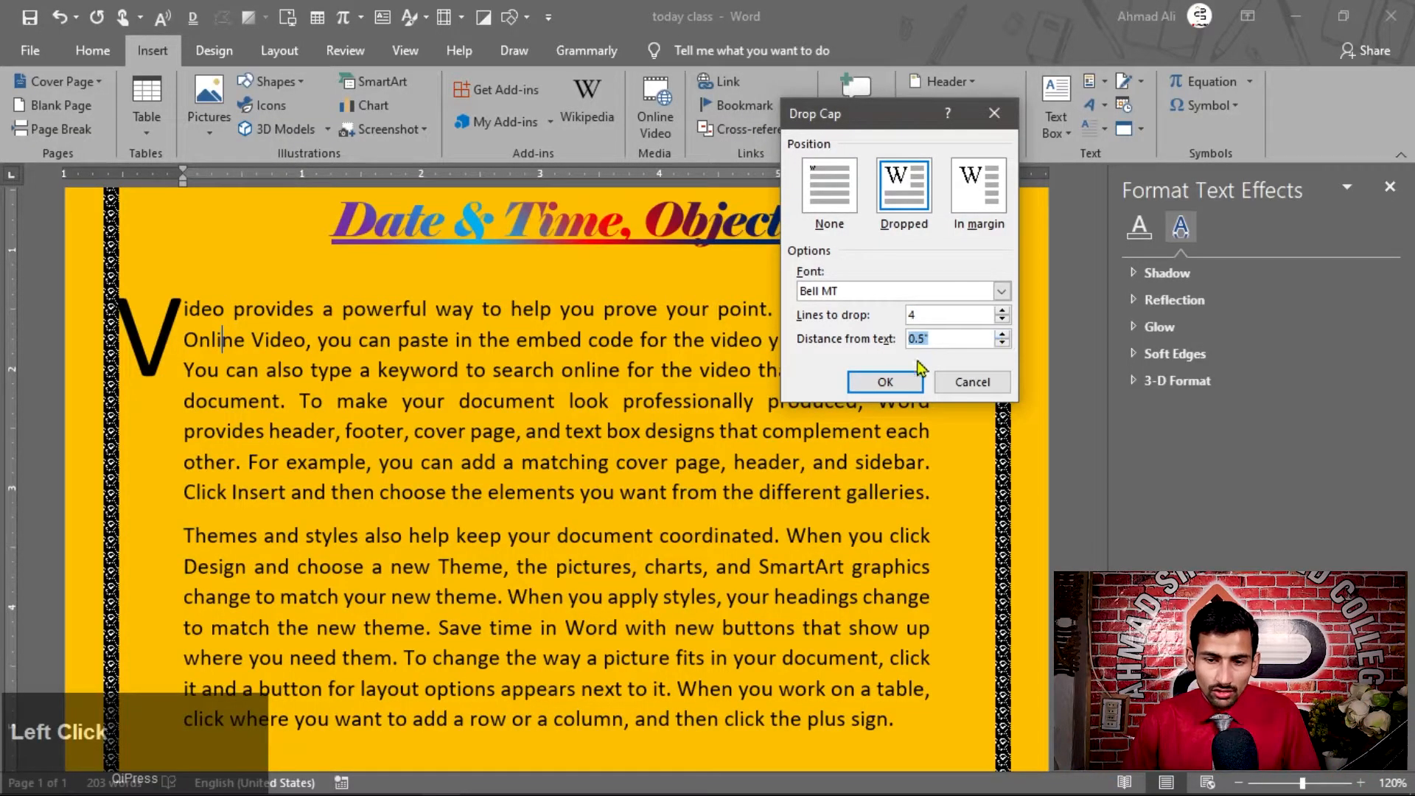
left_click(906, 383)
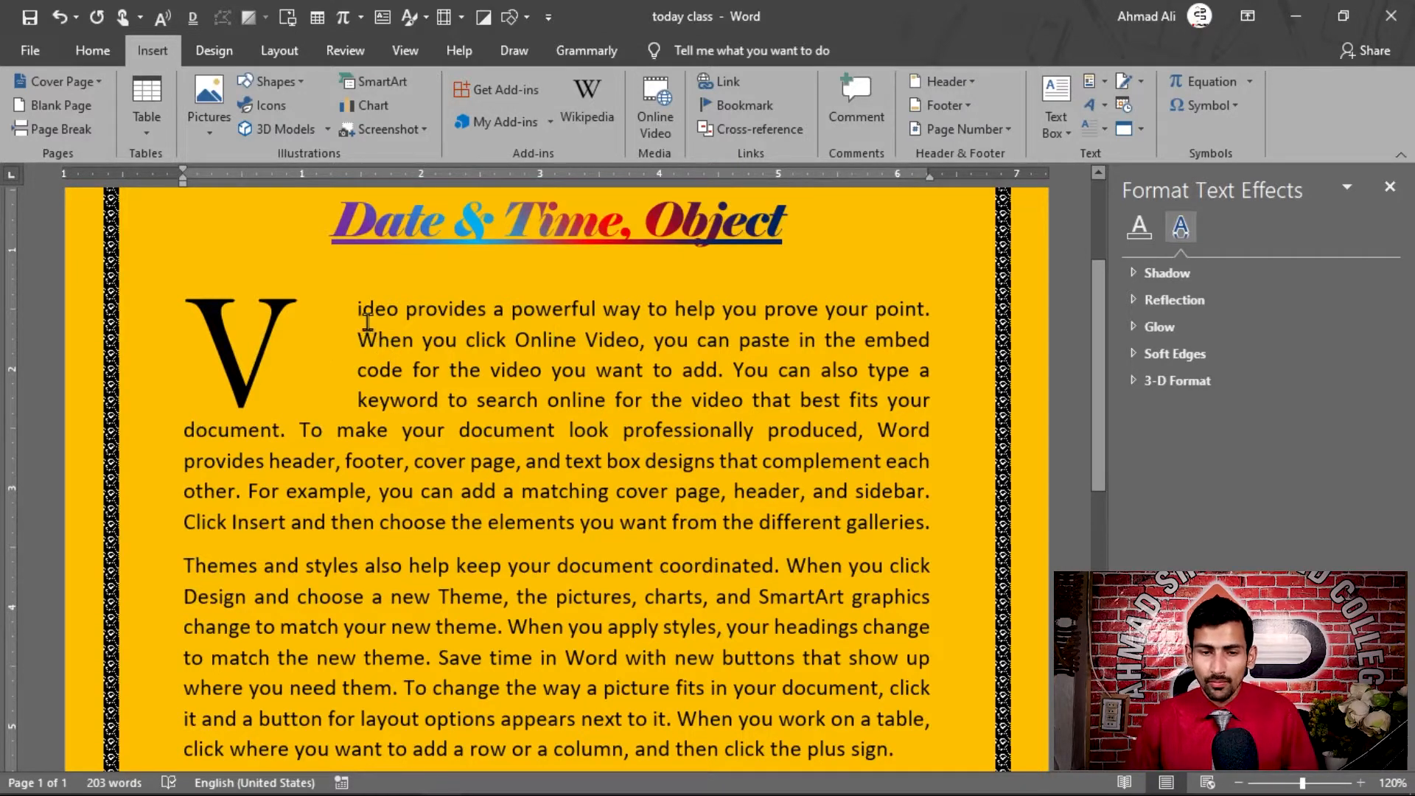
Undo all the drop cap changes made to the first paragraph
key("ctrl")
left_click(367, 318)
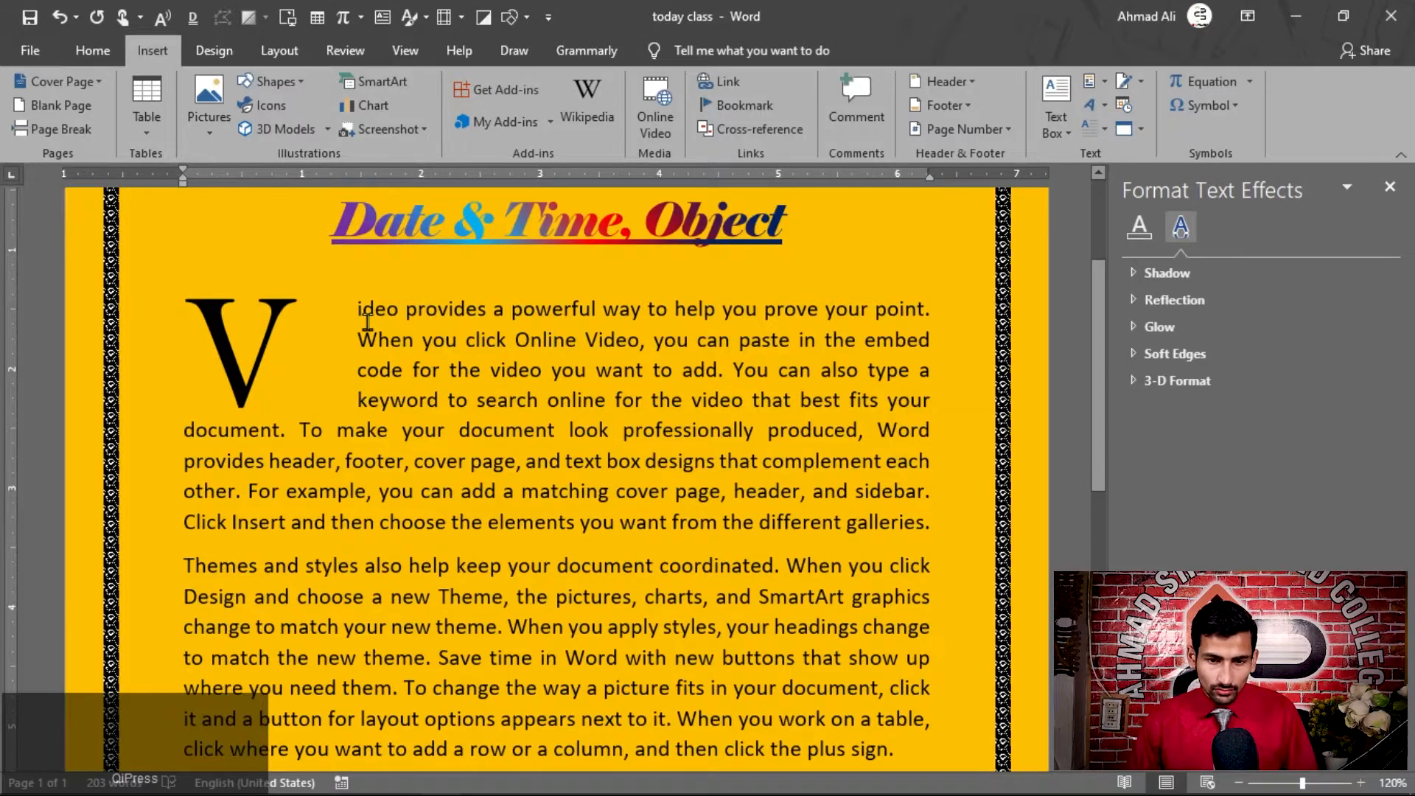
scroll(476, 339, "up", 1)
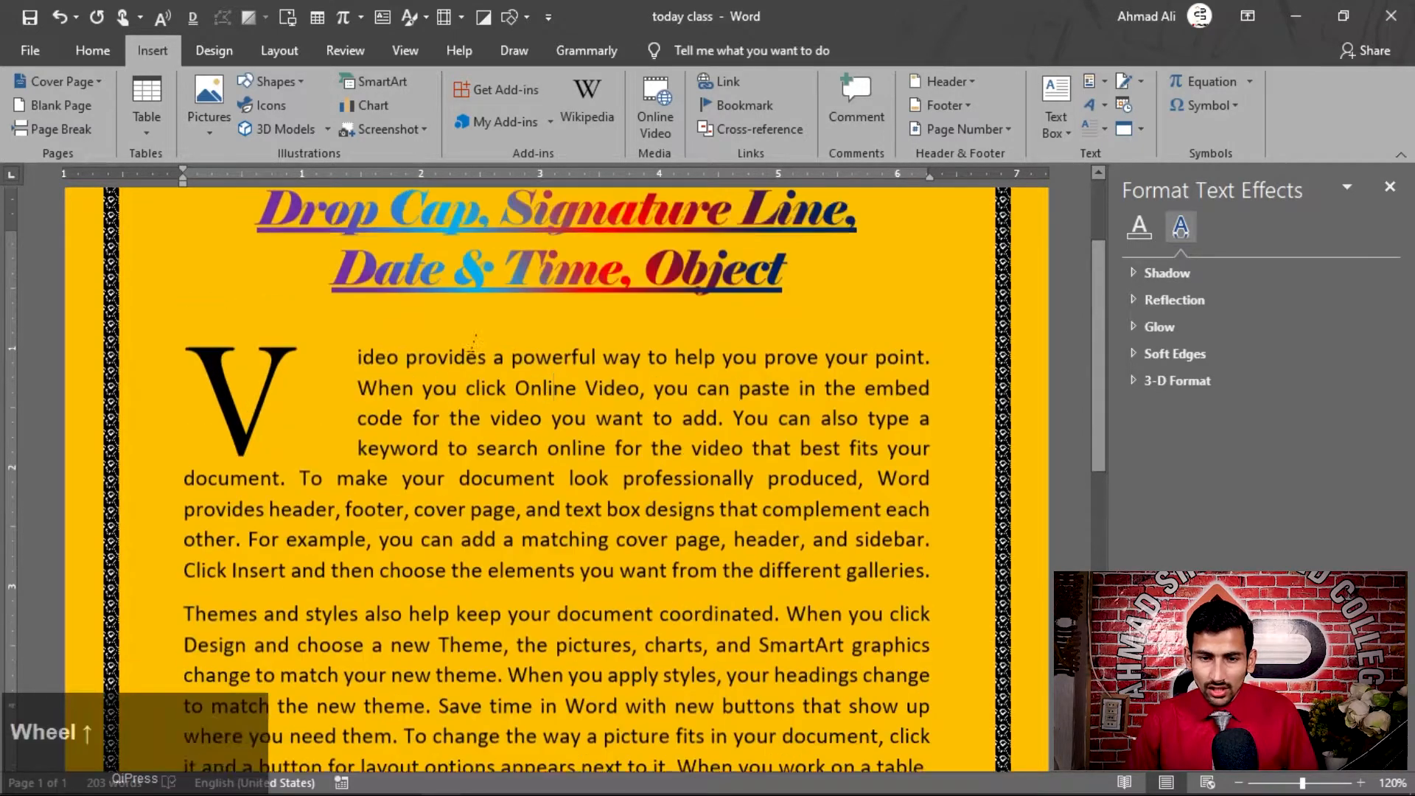
scroll(476, 340, "up", 1)
left_click(496, 269, "ctrl")
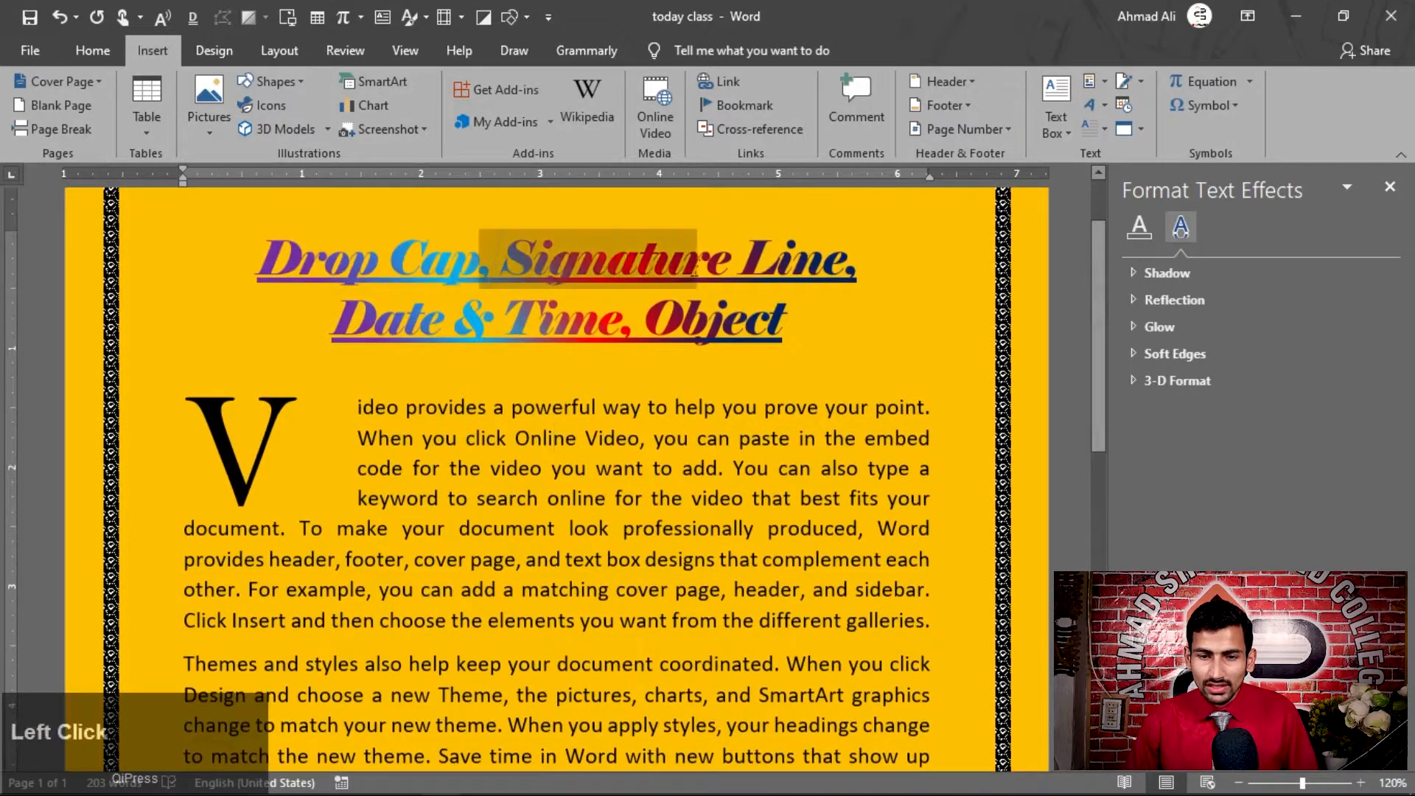
key("ctrl+z")
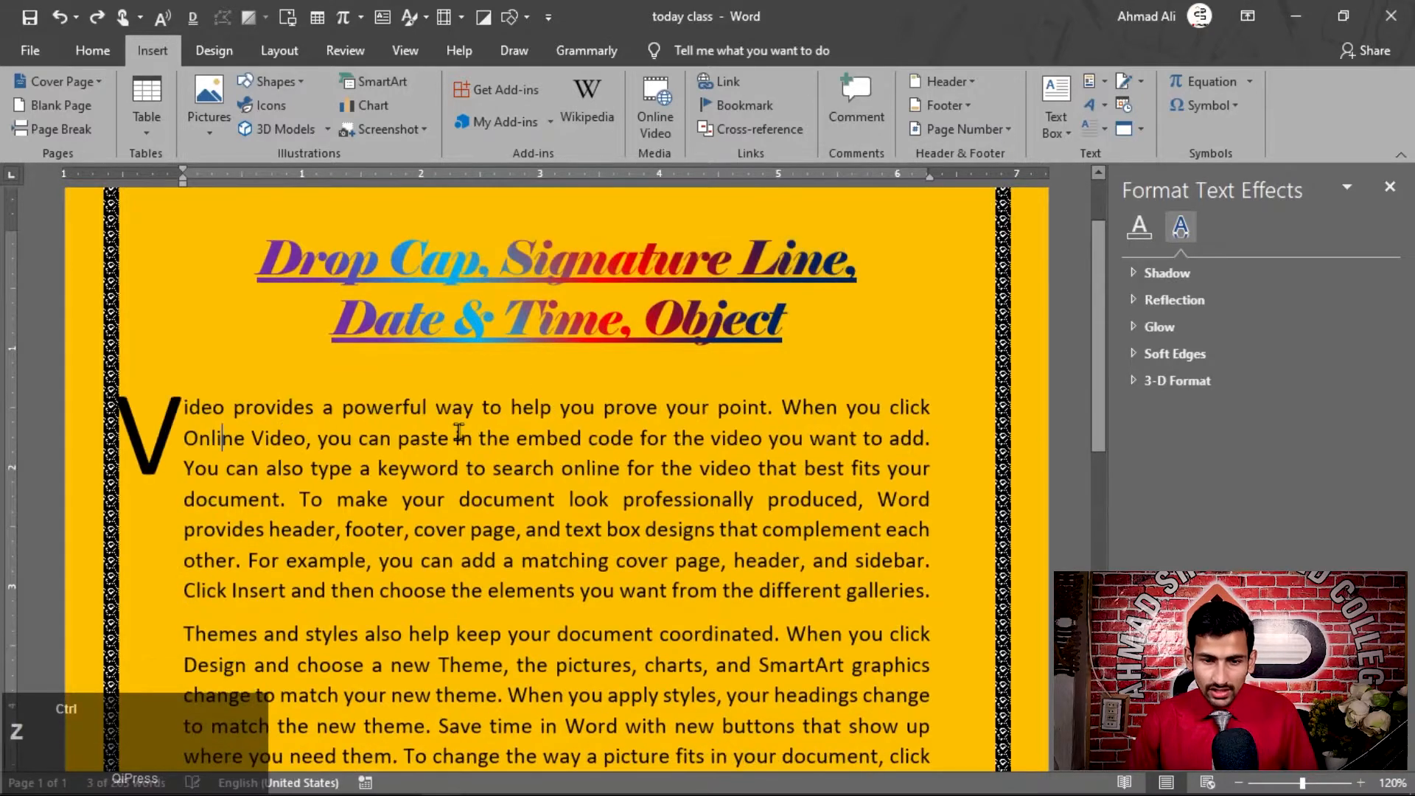
key("ctrl+z")
key("ctrl+z")
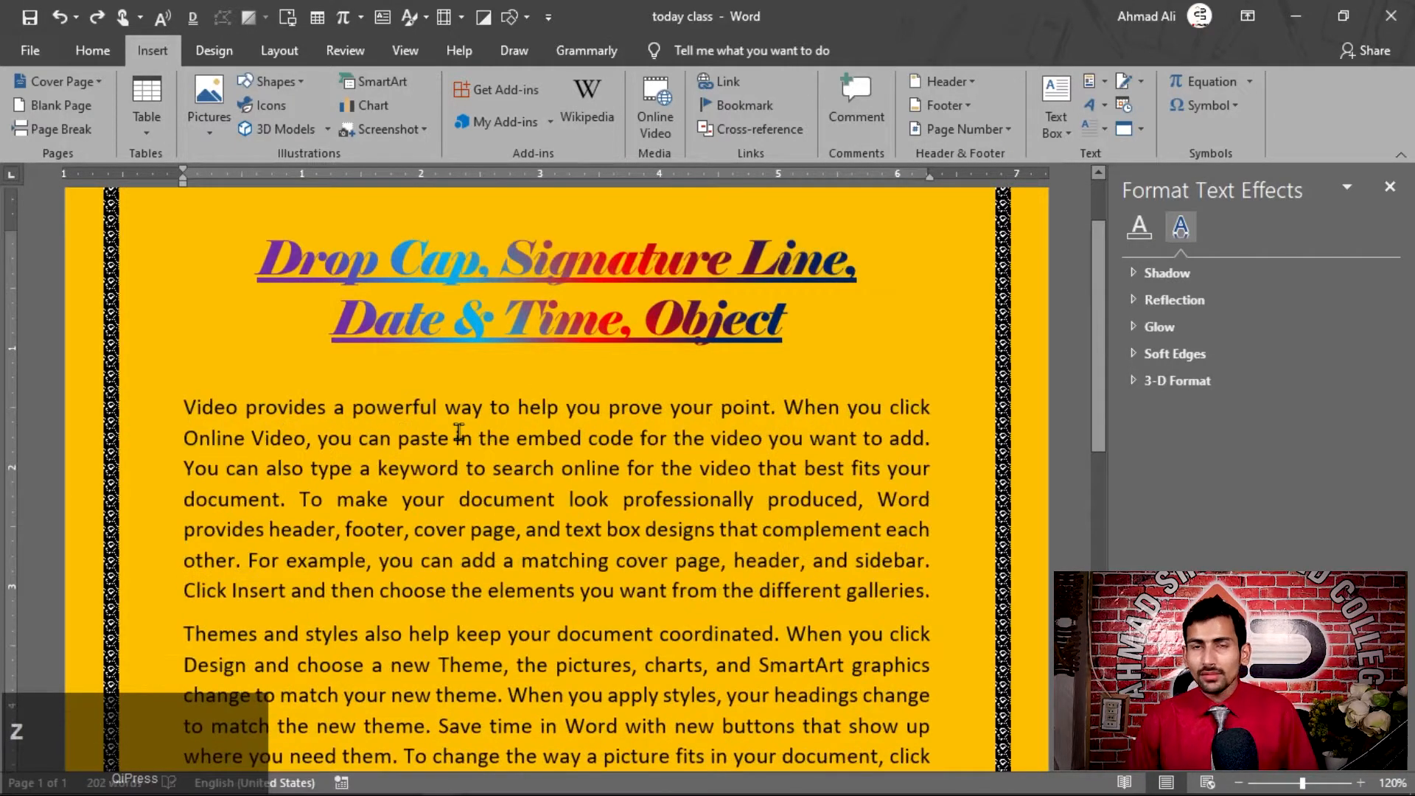
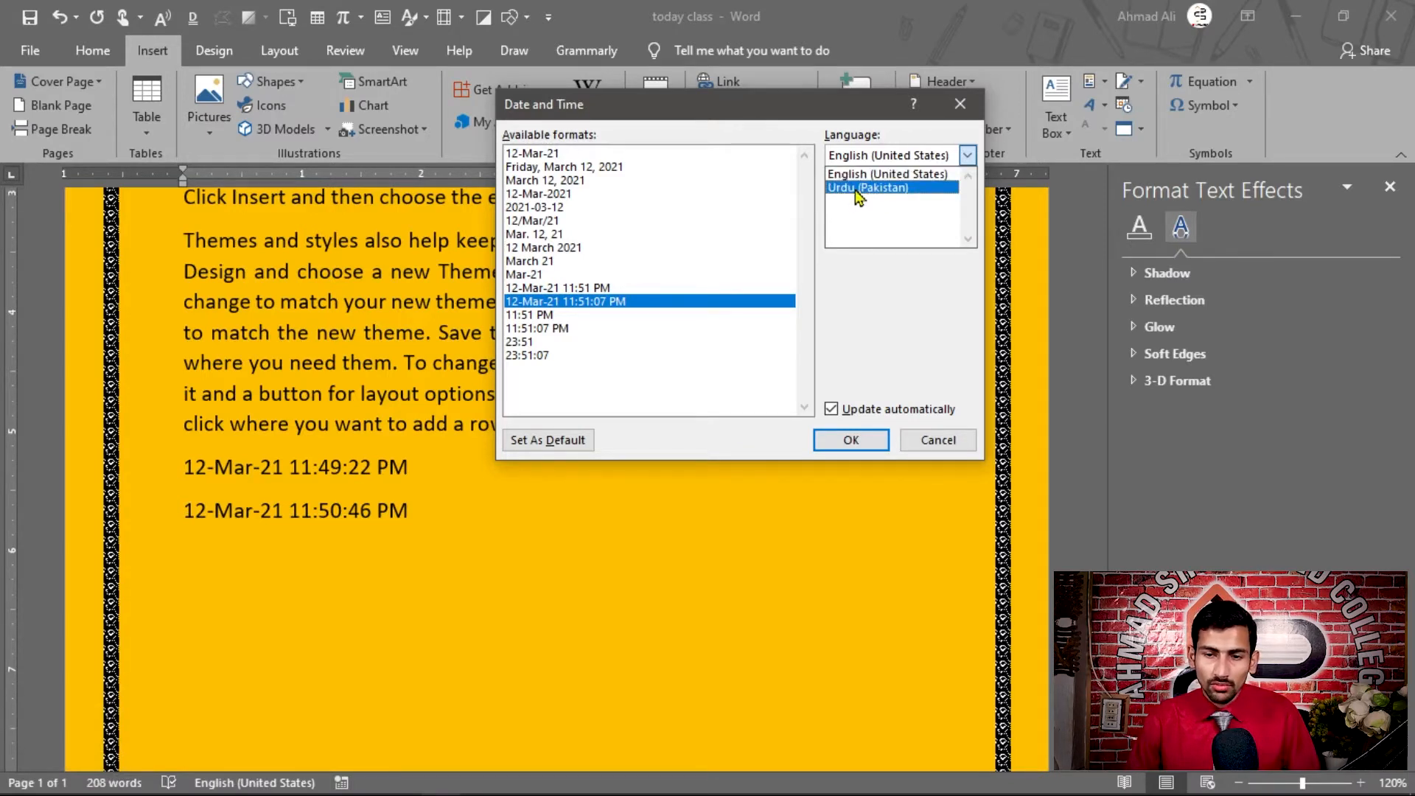
Preview the date and time formats in Urdu (Pakistan) and switch the language back to English (United States)
left_click(855, 189)
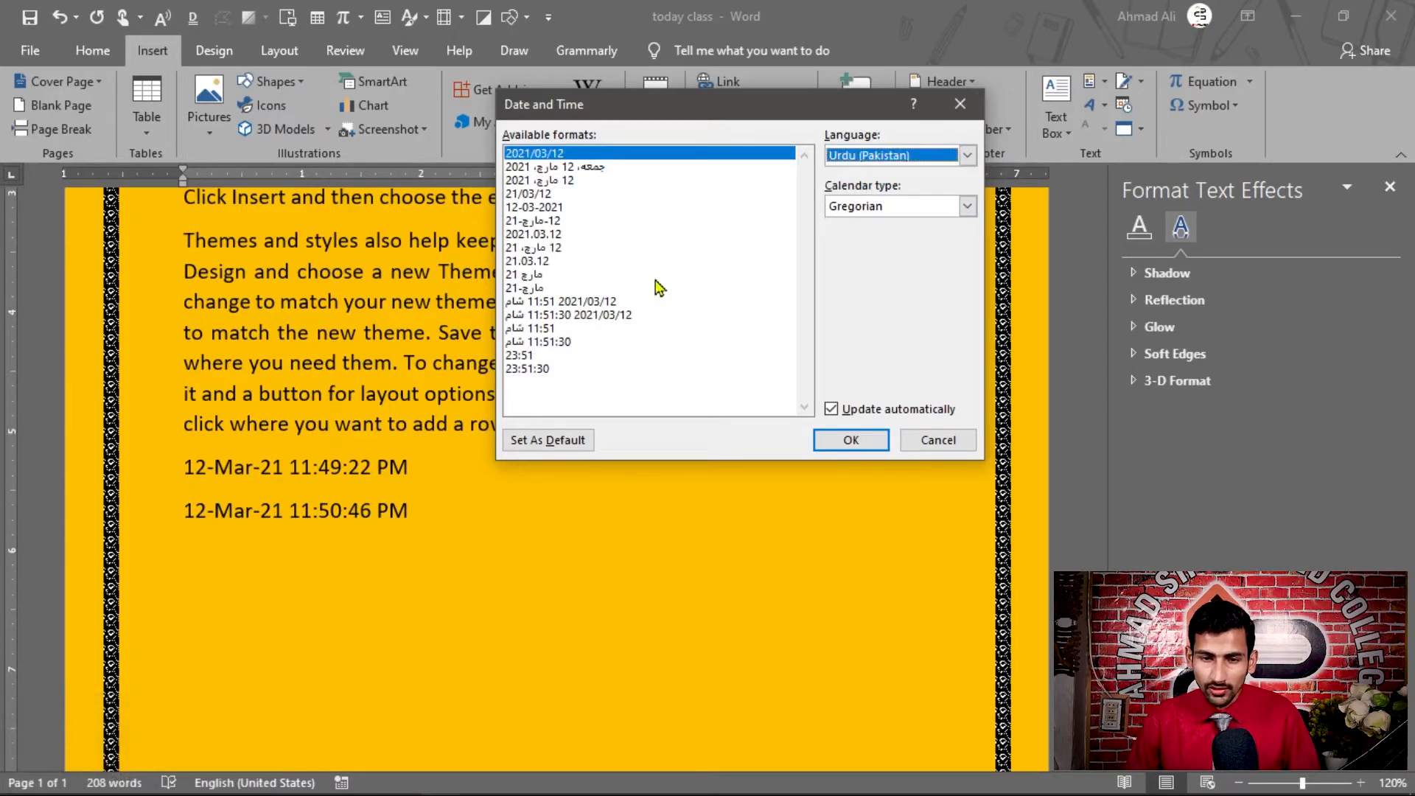
left_click(892, 155)
left_click(885, 168)
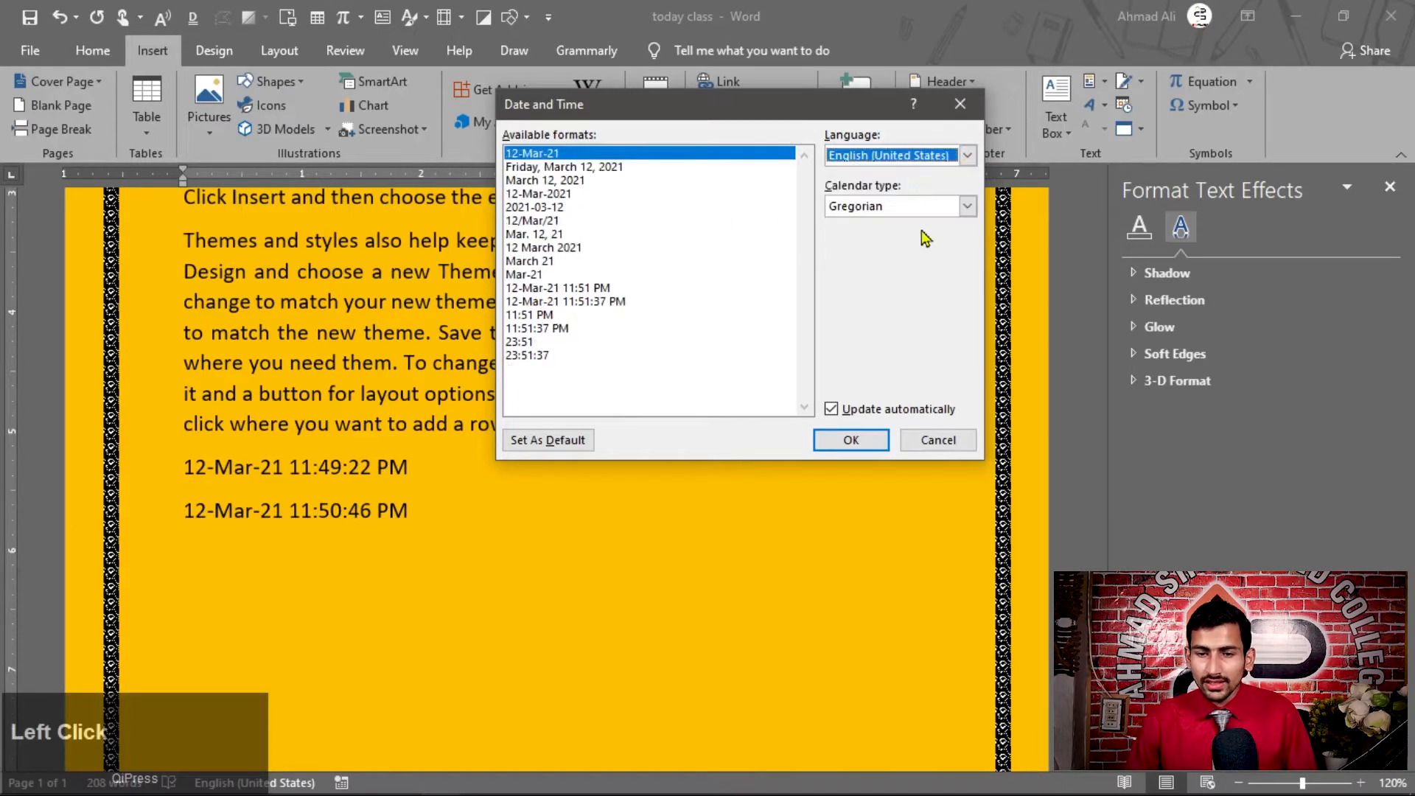
Preview the date formats for the Hijri and Umm al-Qura calendars, restore Gregorian, and close the Date and Time dialog
left_click(970, 207)
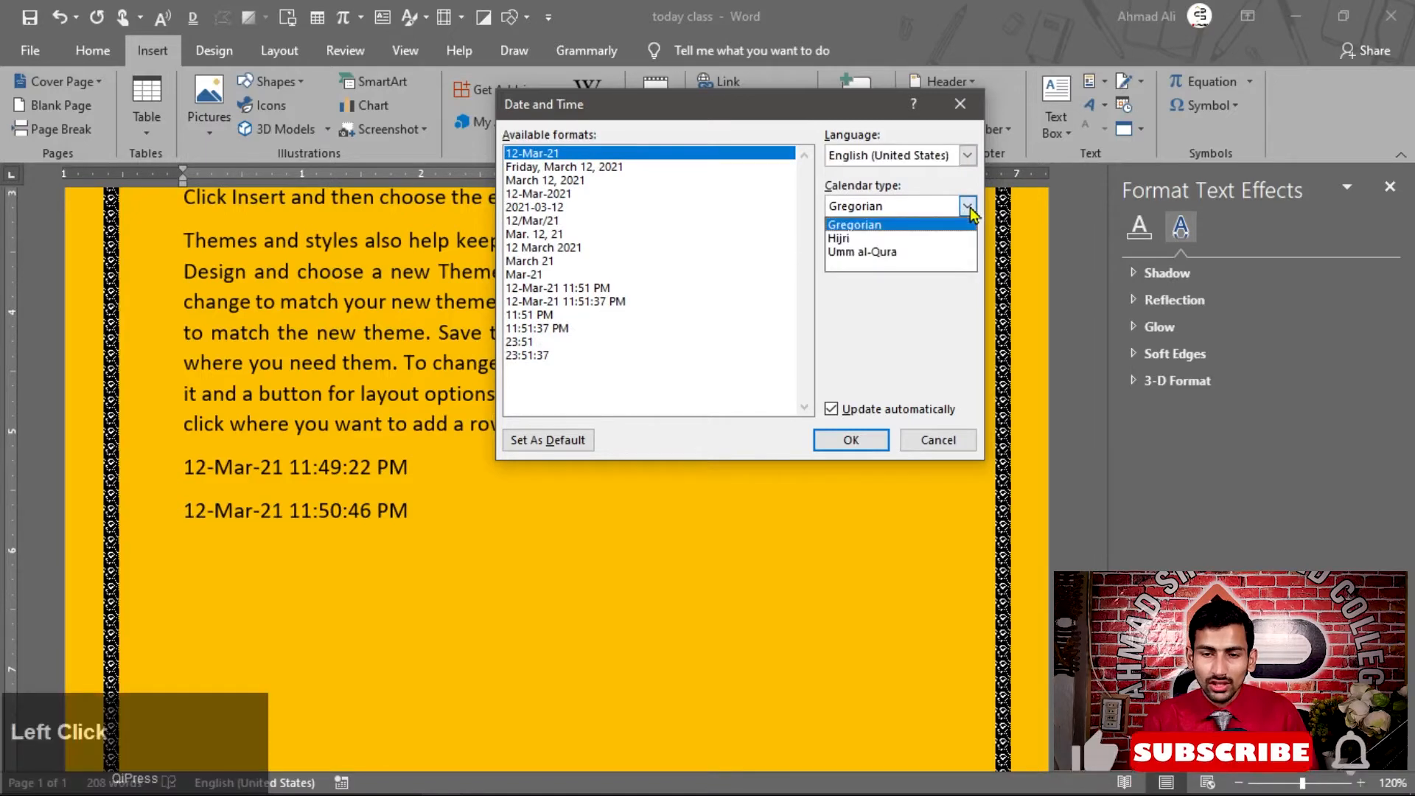
left_click(876, 234)
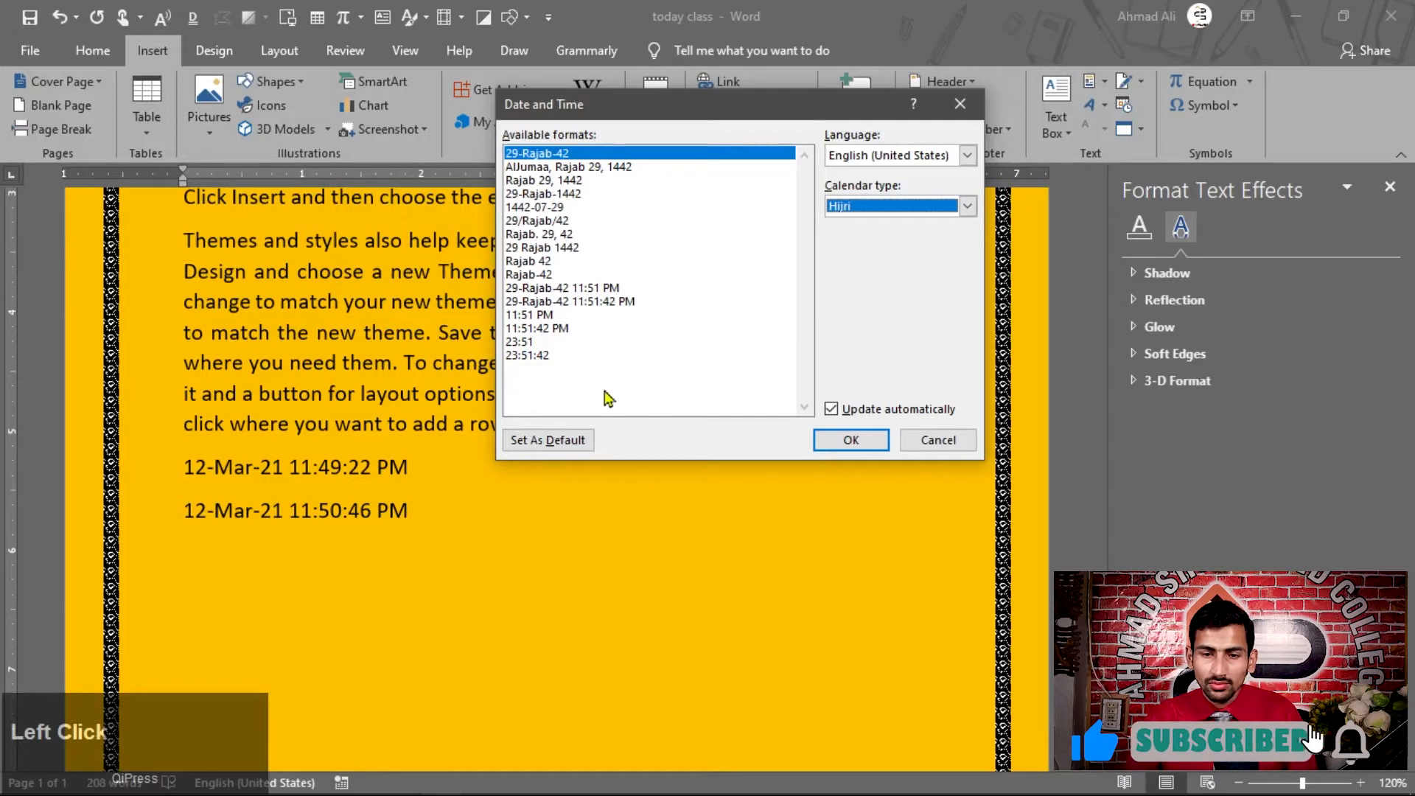
left_click(968, 207)
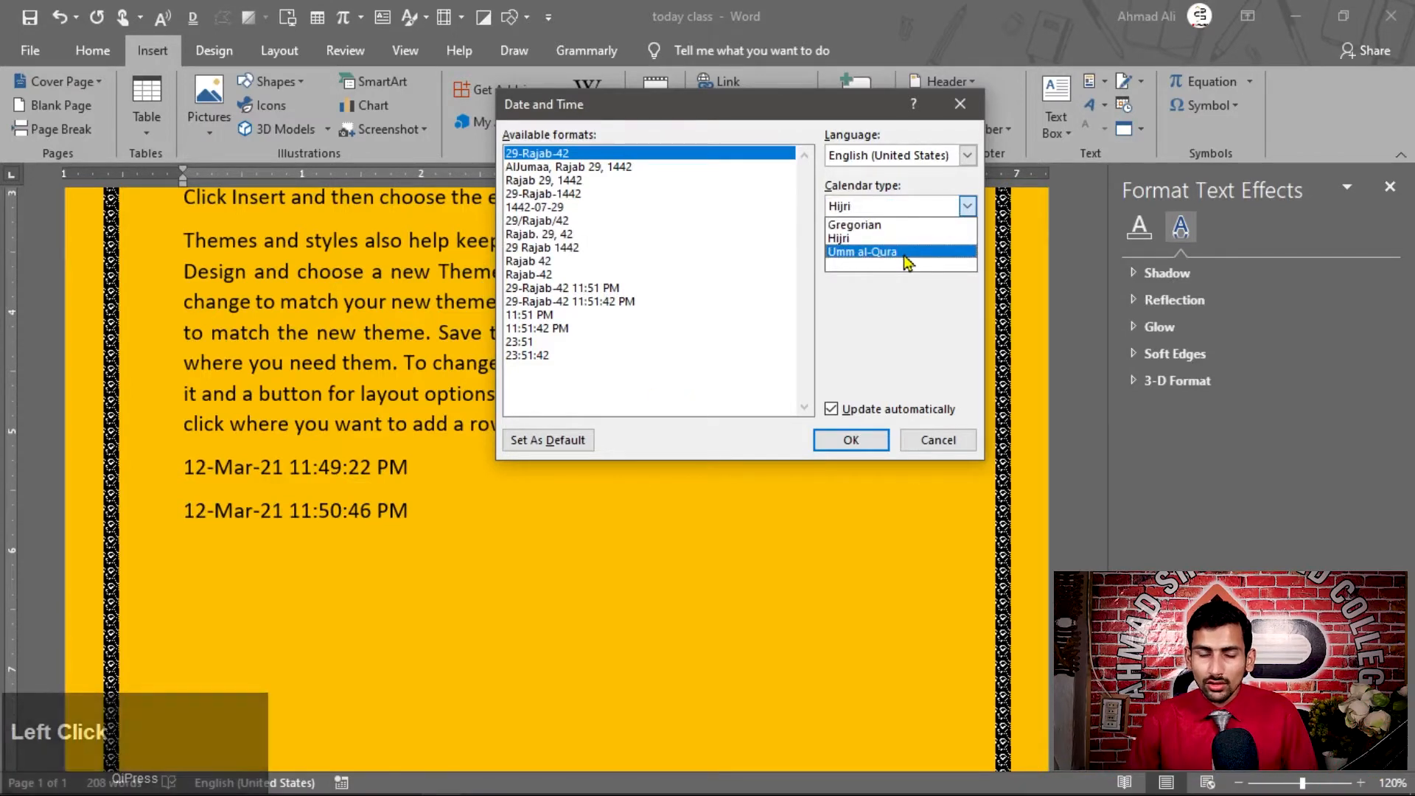
left_click(907, 253)
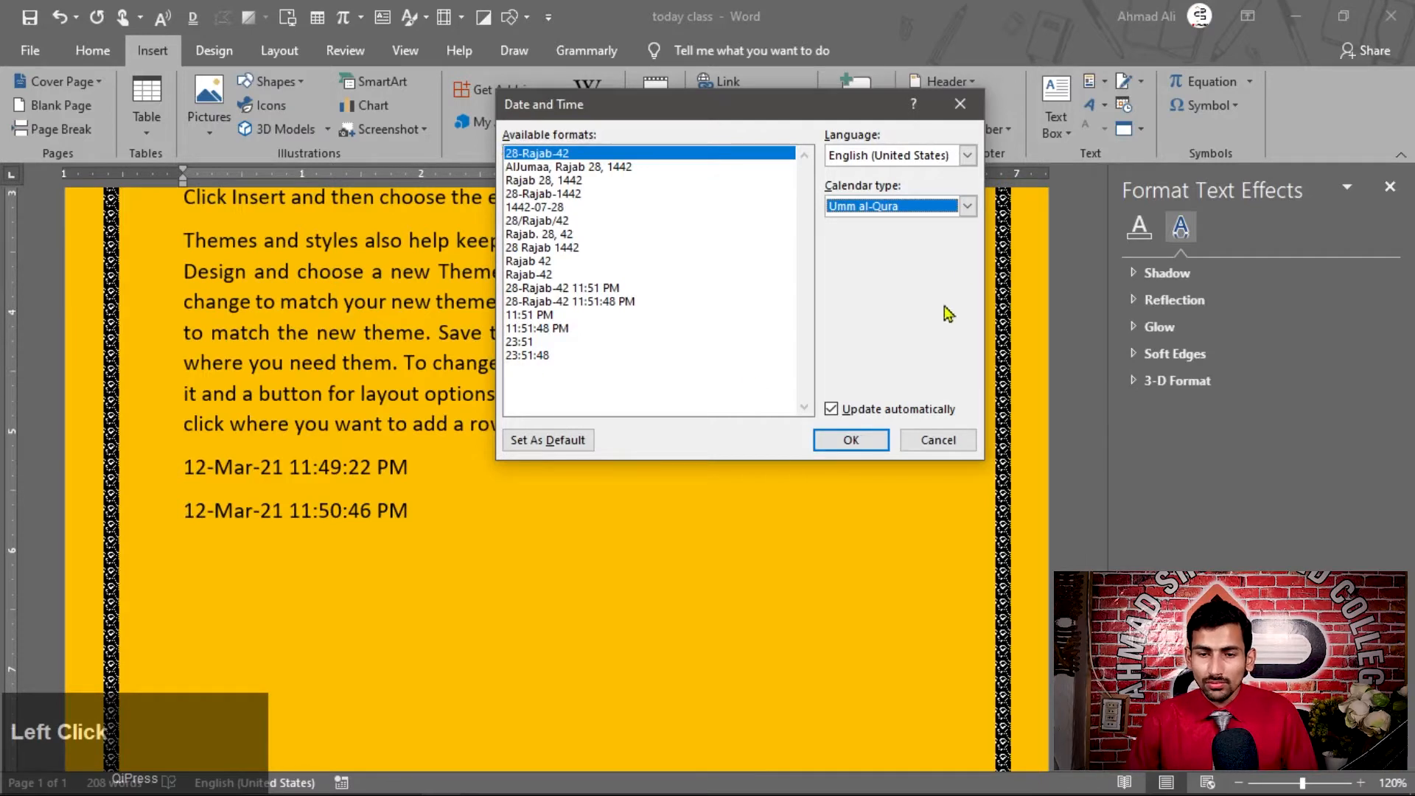
left_click(968, 207)
left_click(874, 222)
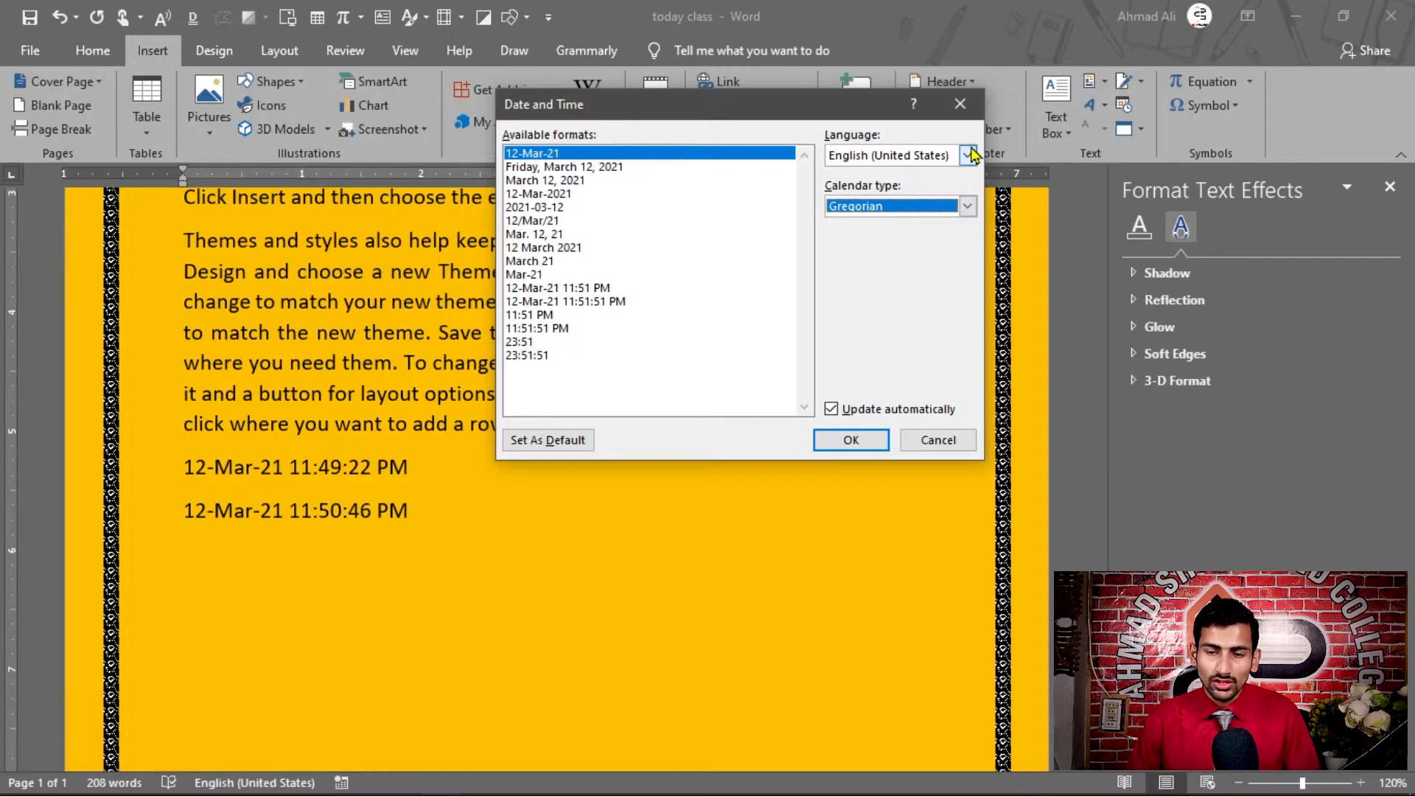
left_click(885, 444)
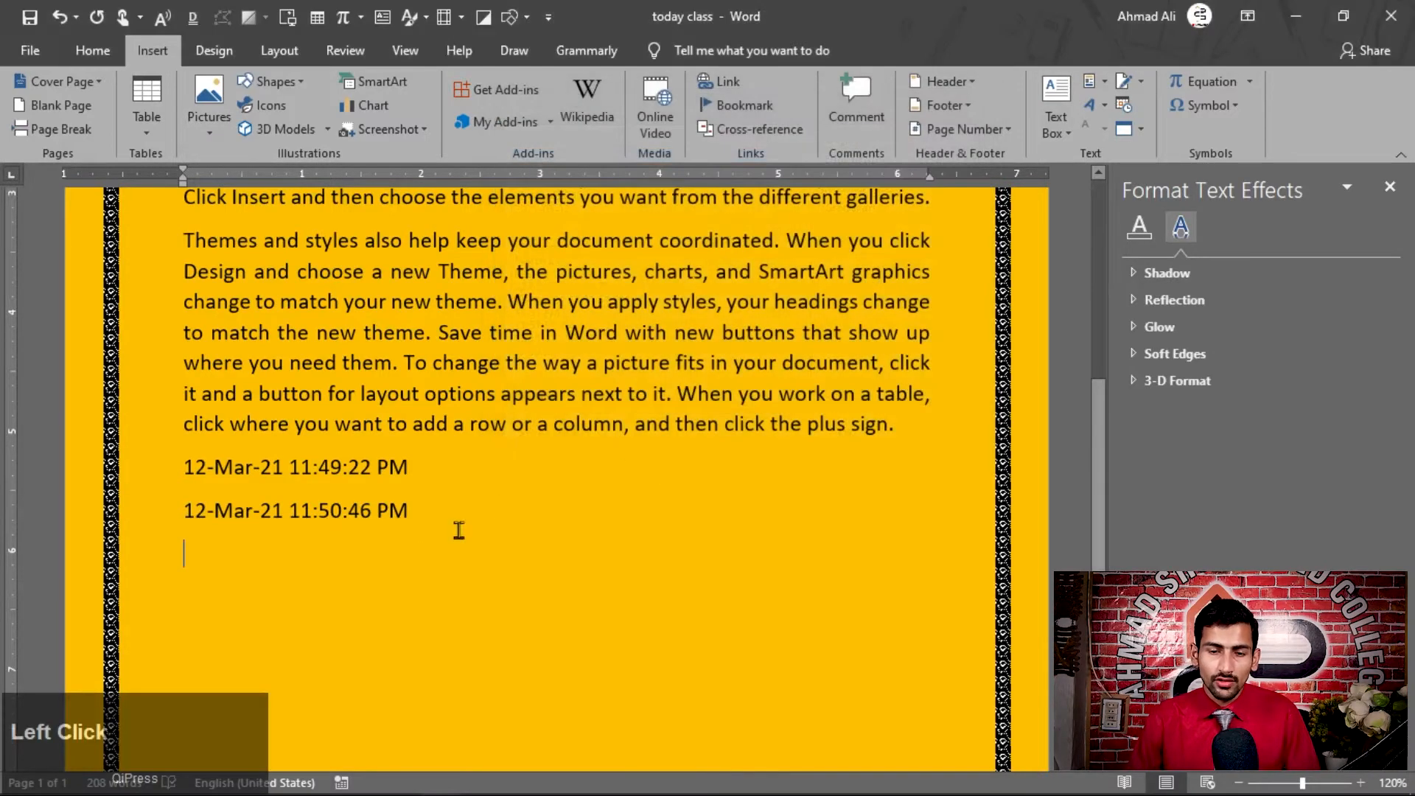
Delete the two inserted date and time lines below the last paragraph
left_click_drag(172, 489, 172, 516)
key("BackSpace")
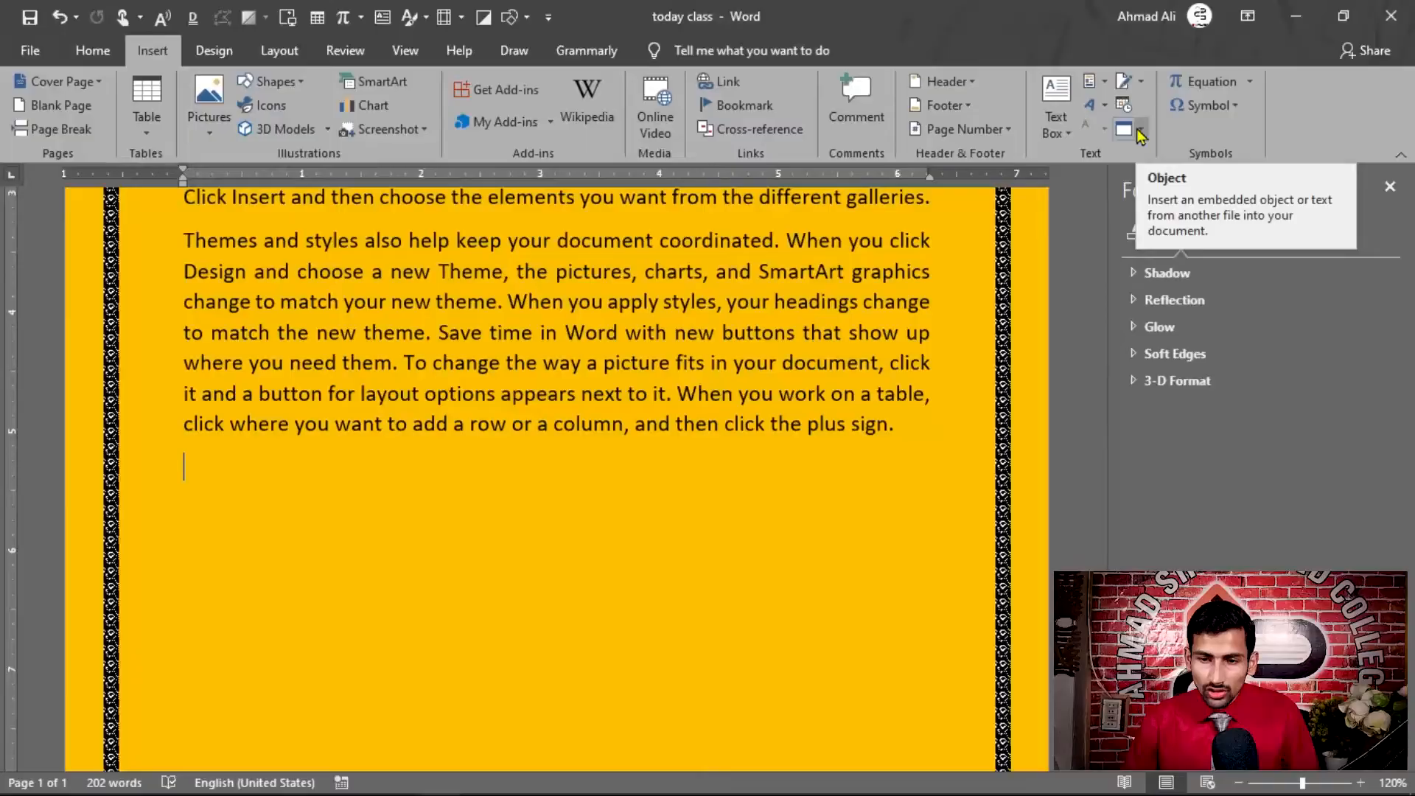
Embed the CV PDF from the Today Class folder as an Adobe Acrobat Document object and close the opened PDF
left_click(1142, 135)
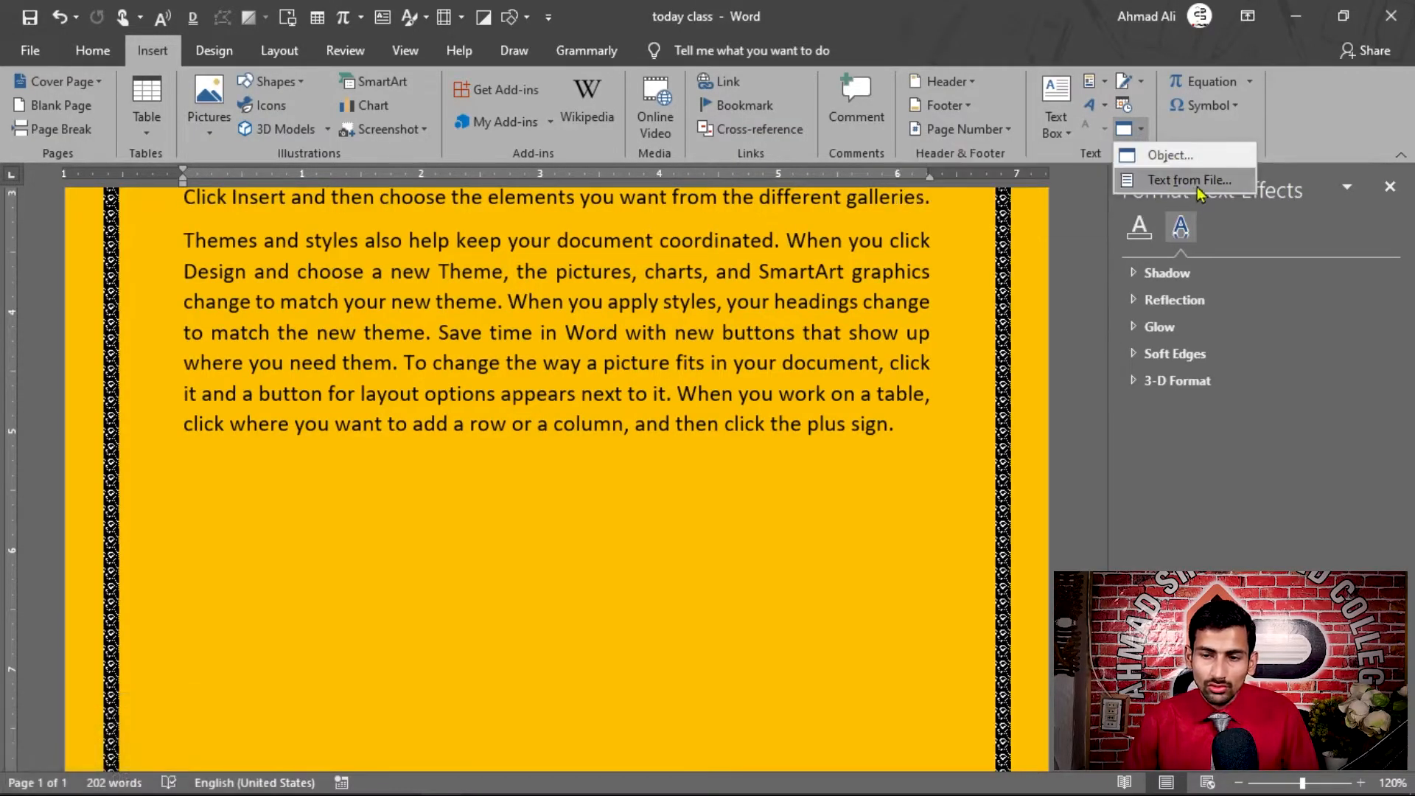
left_click(1172, 163)
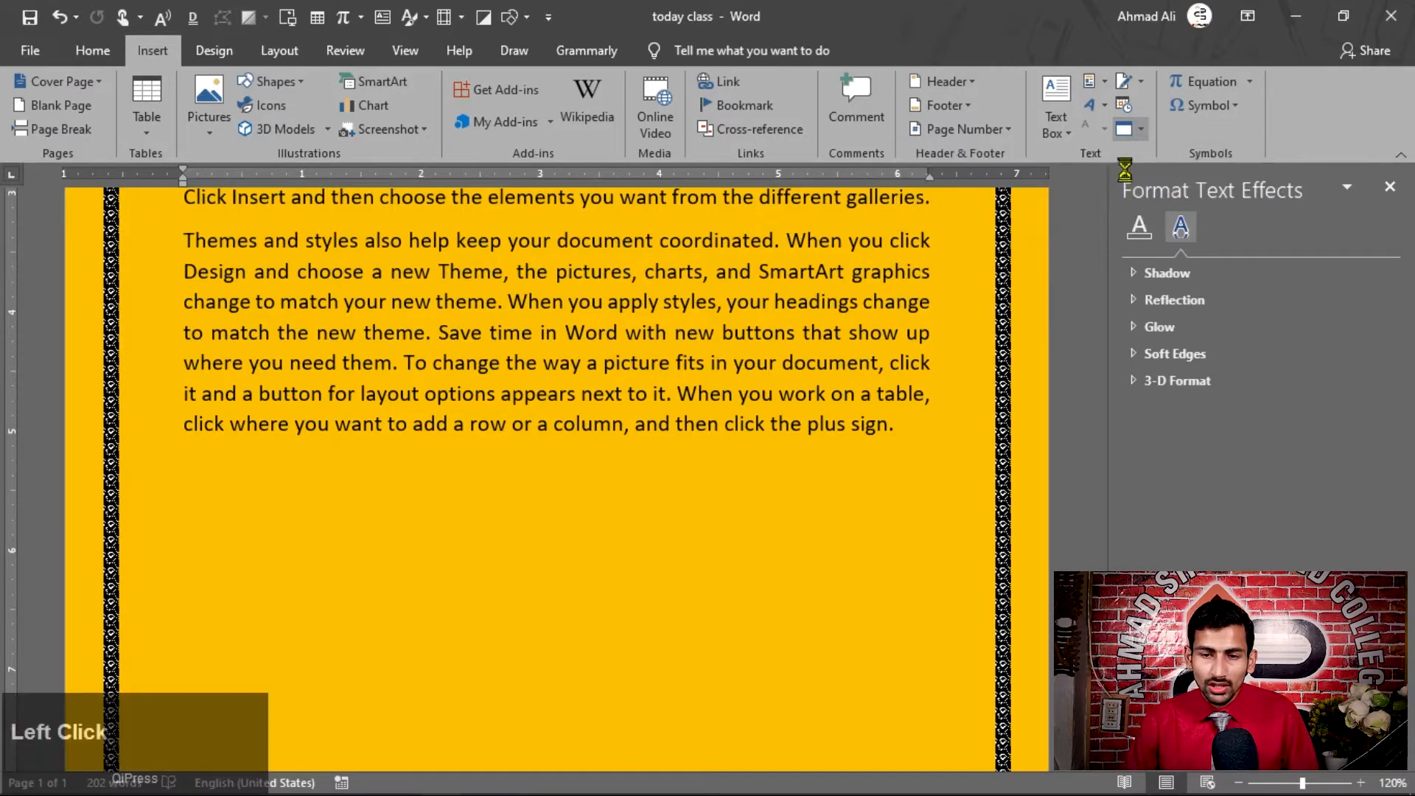
left_click_drag(823, 101, 744, 81)
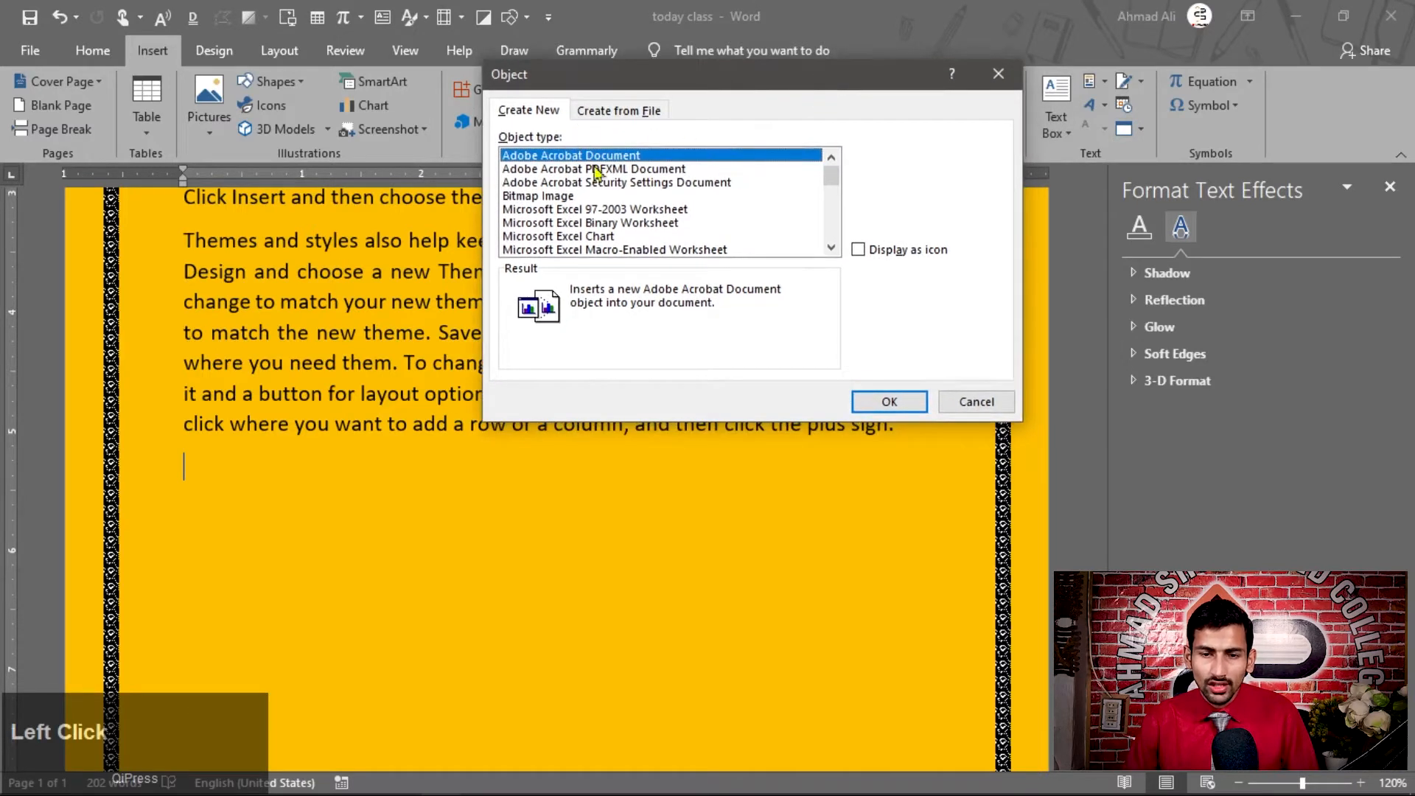
mouse_move(832, 177)
left_mouse_down()
mouse_move(833, 249)
mouse_move(831, 185)
left_mouse_up()
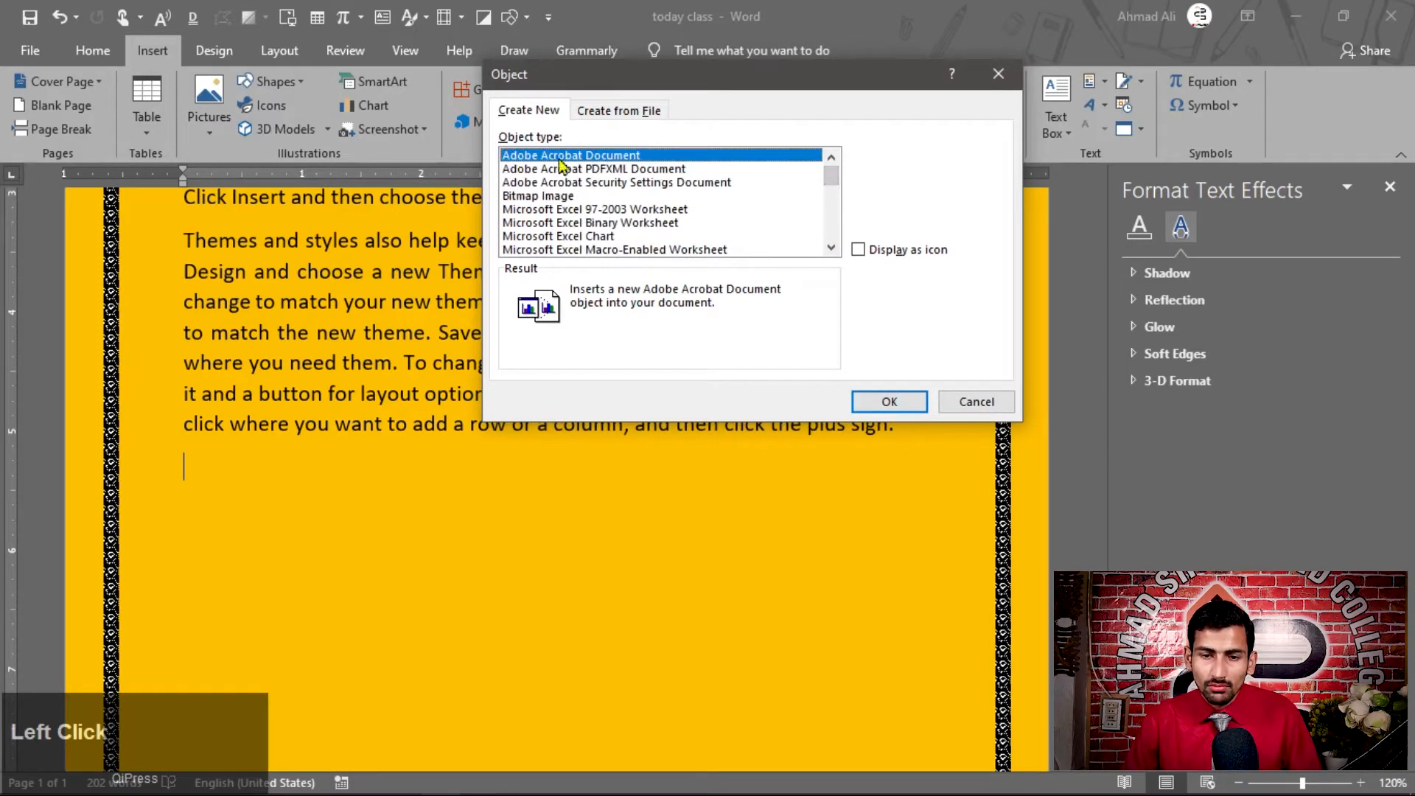
left_click(602, 158)
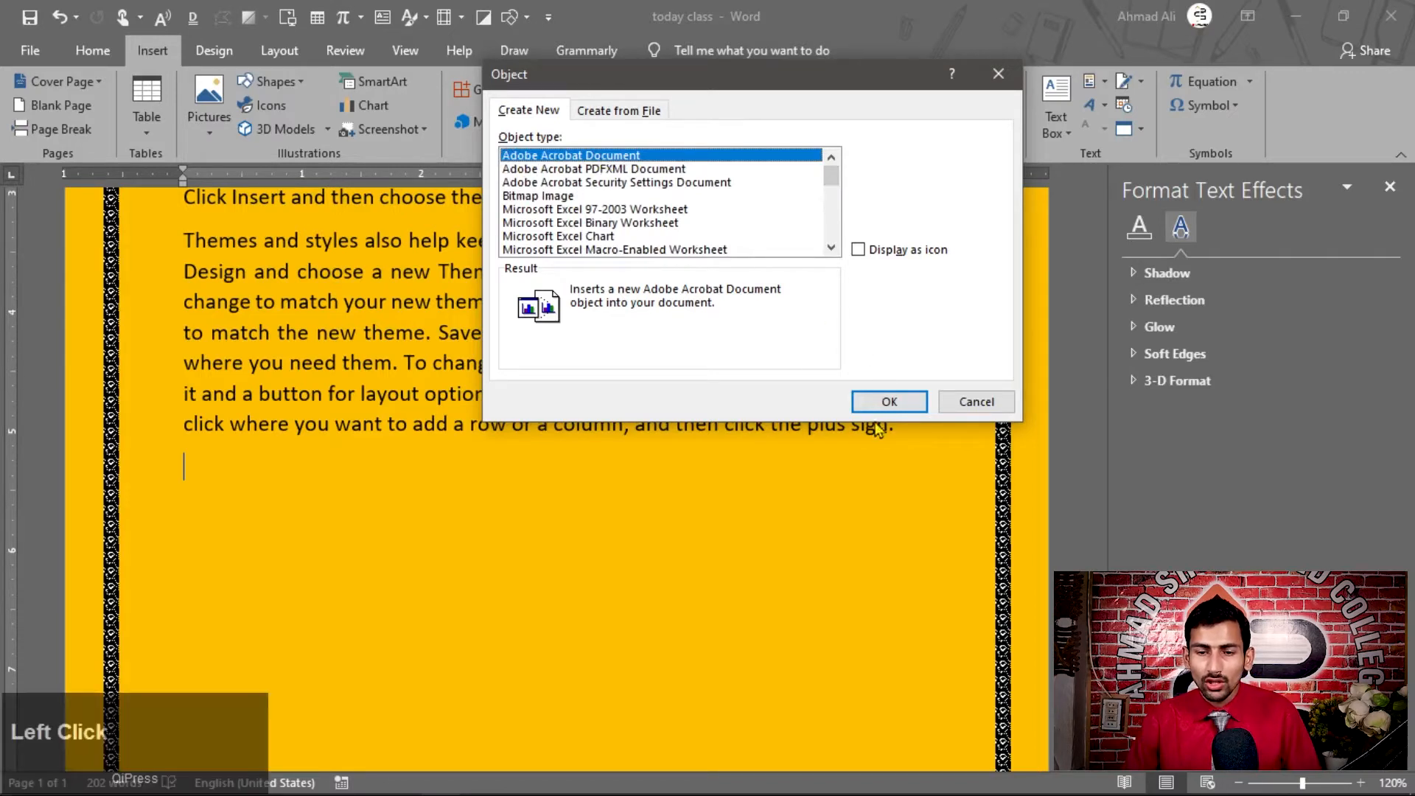
double_click(592, 158)
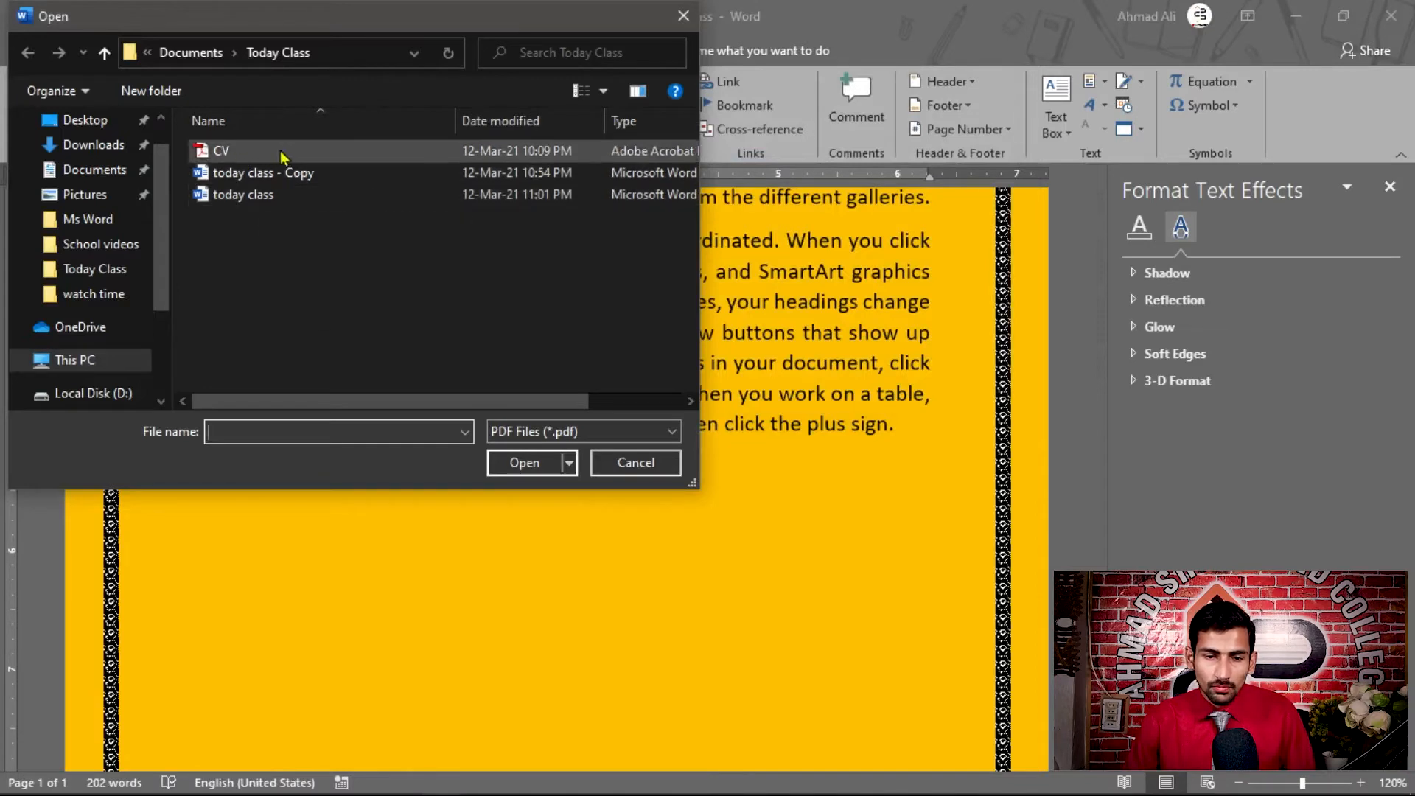
left_click(221, 152)
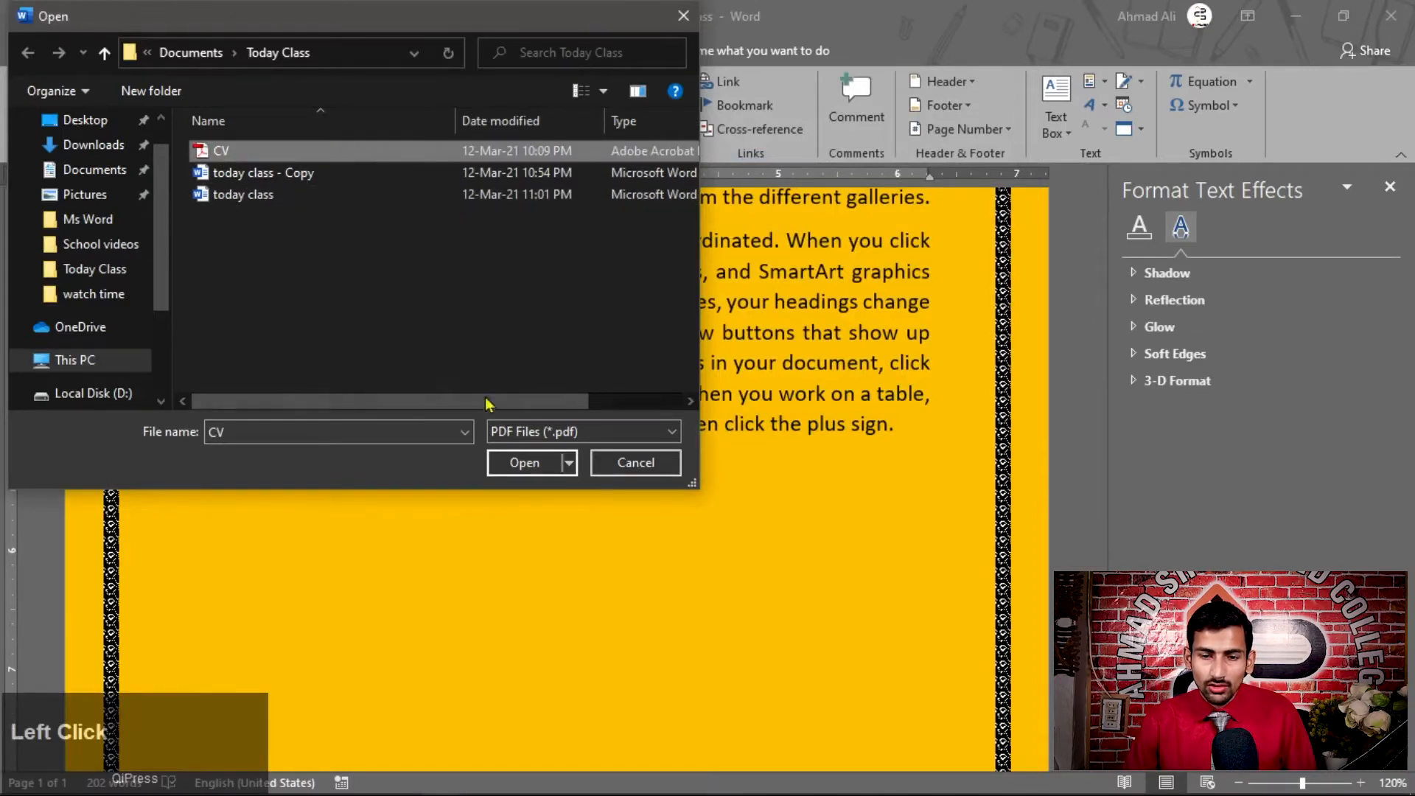
left_click(522, 463)
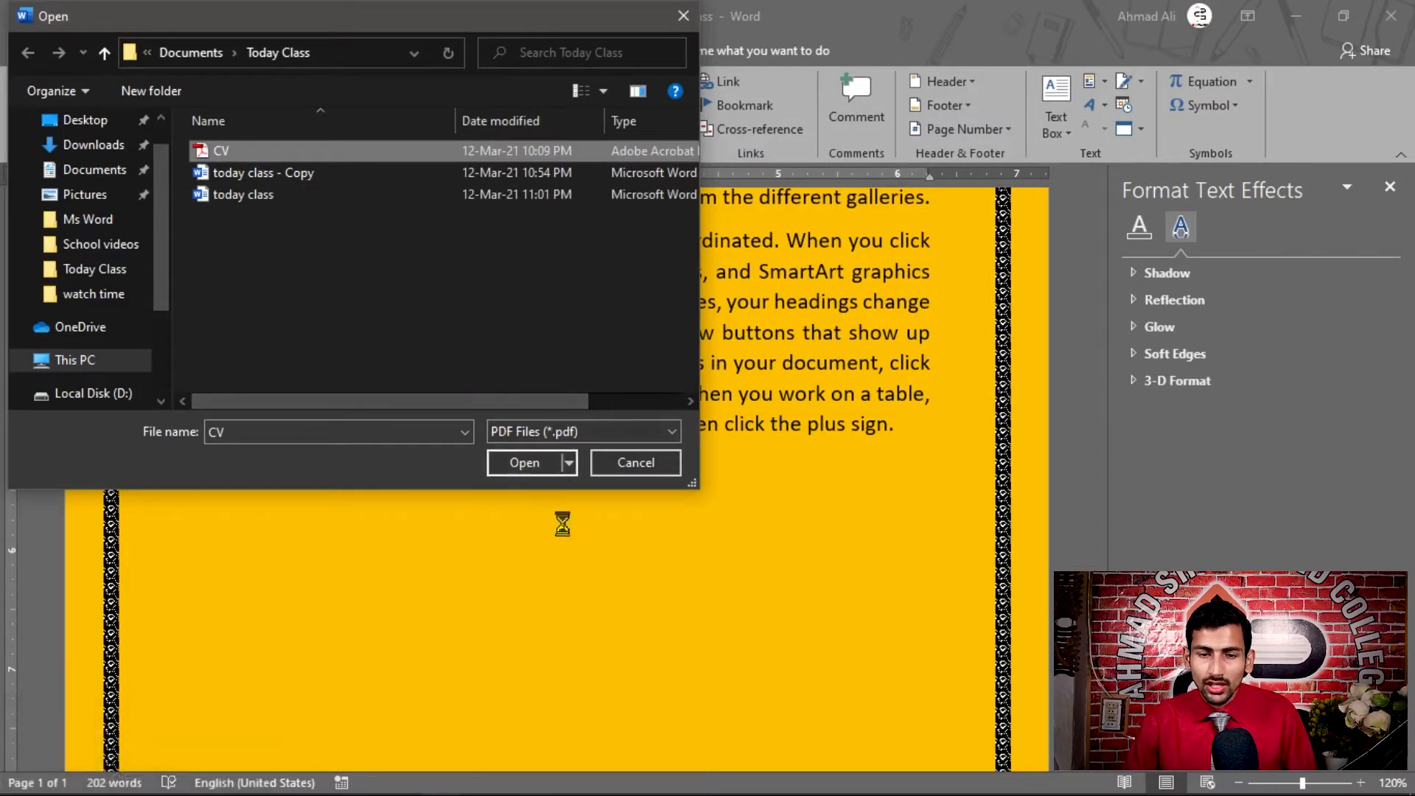
double_click(224, 150)
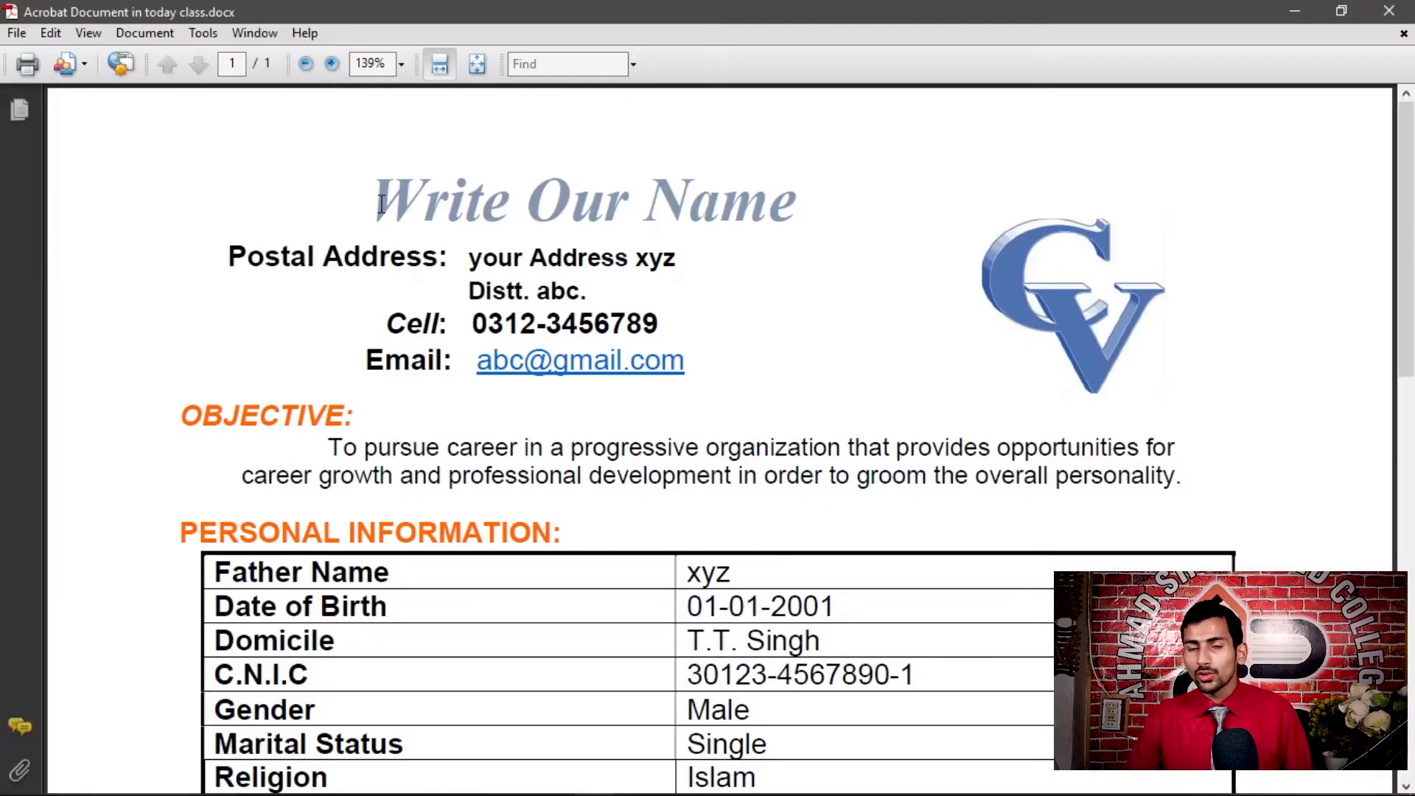
left_click(1396, 11)
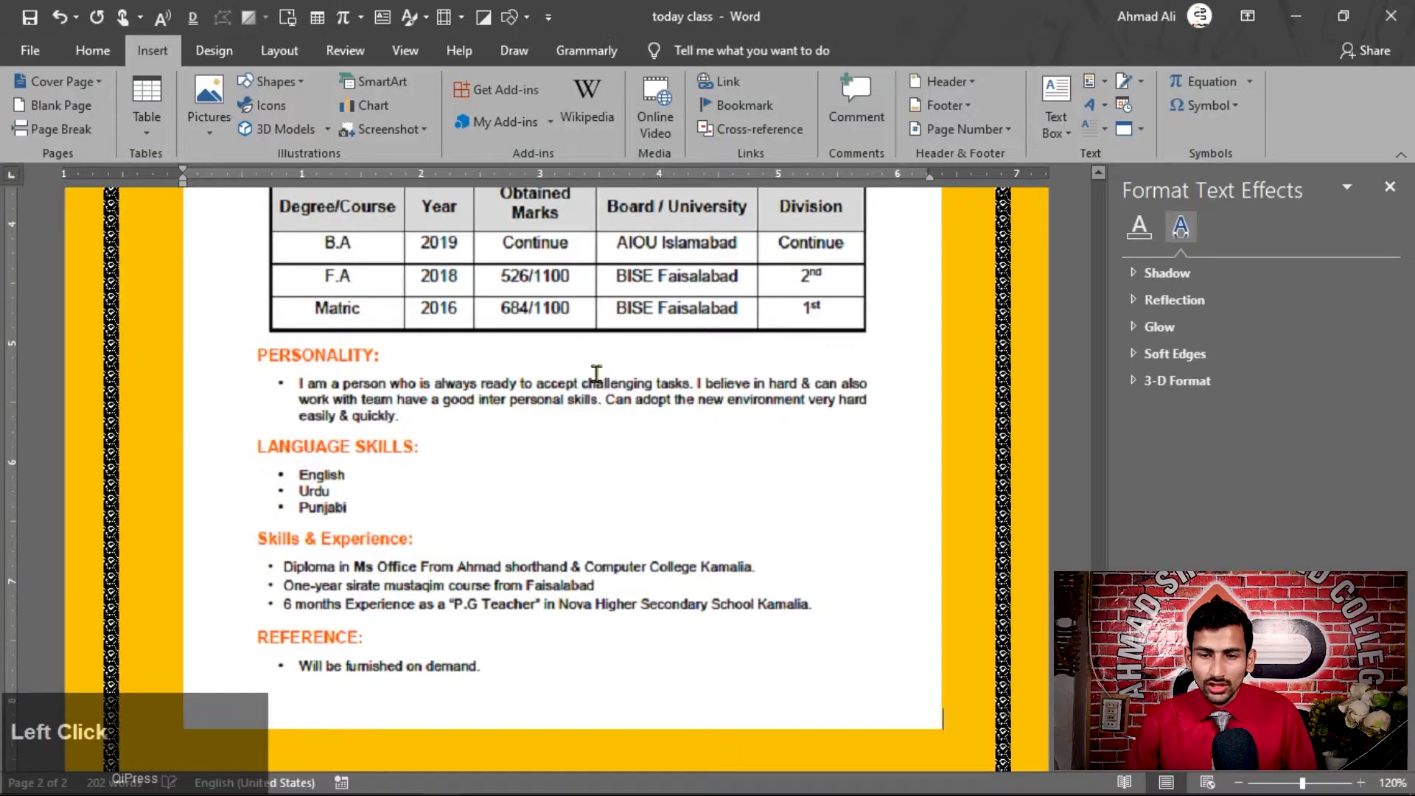
Examine the embedded CV on the second page at different zoom levels
scroll(597, 374, "up", 8)
scroll(598, 374, "down", 1)
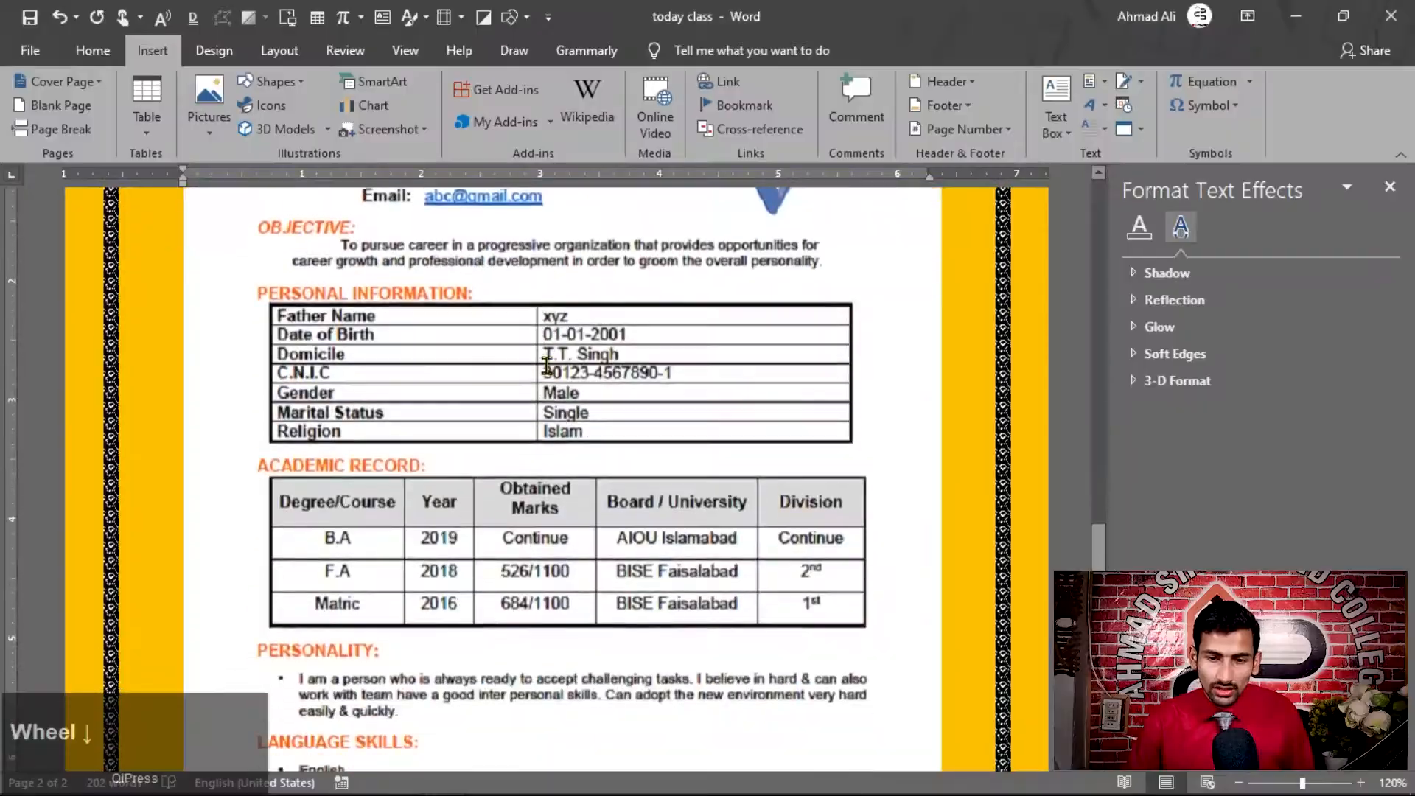
scroll(546, 364, "up", 4, "ctrl")
scroll(545, 364, "up", 1, "ctrl")
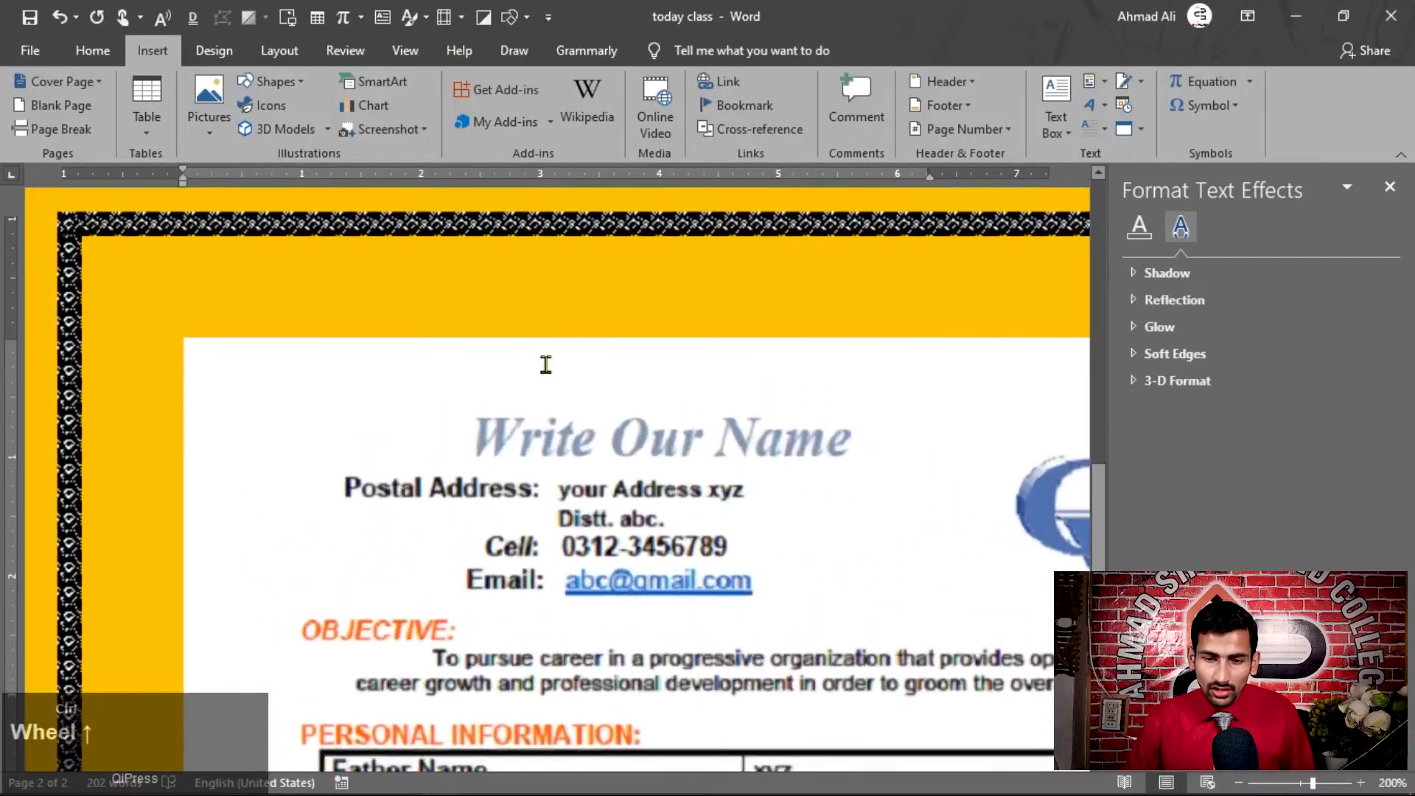
scroll(656, 508, "down", 6, "ctrl")
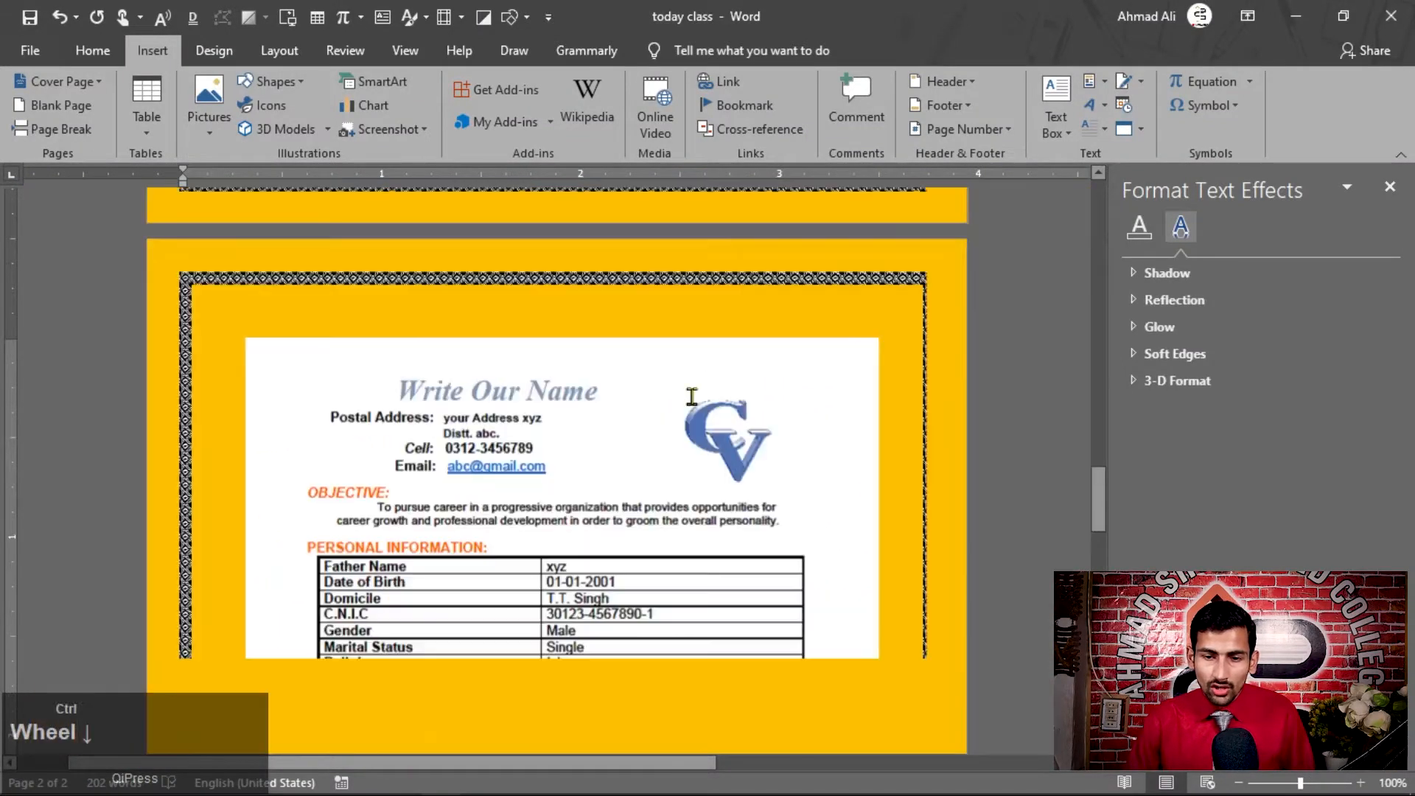
scroll(693, 394, "down", 3)
scroll(364, 337, "up", 1)
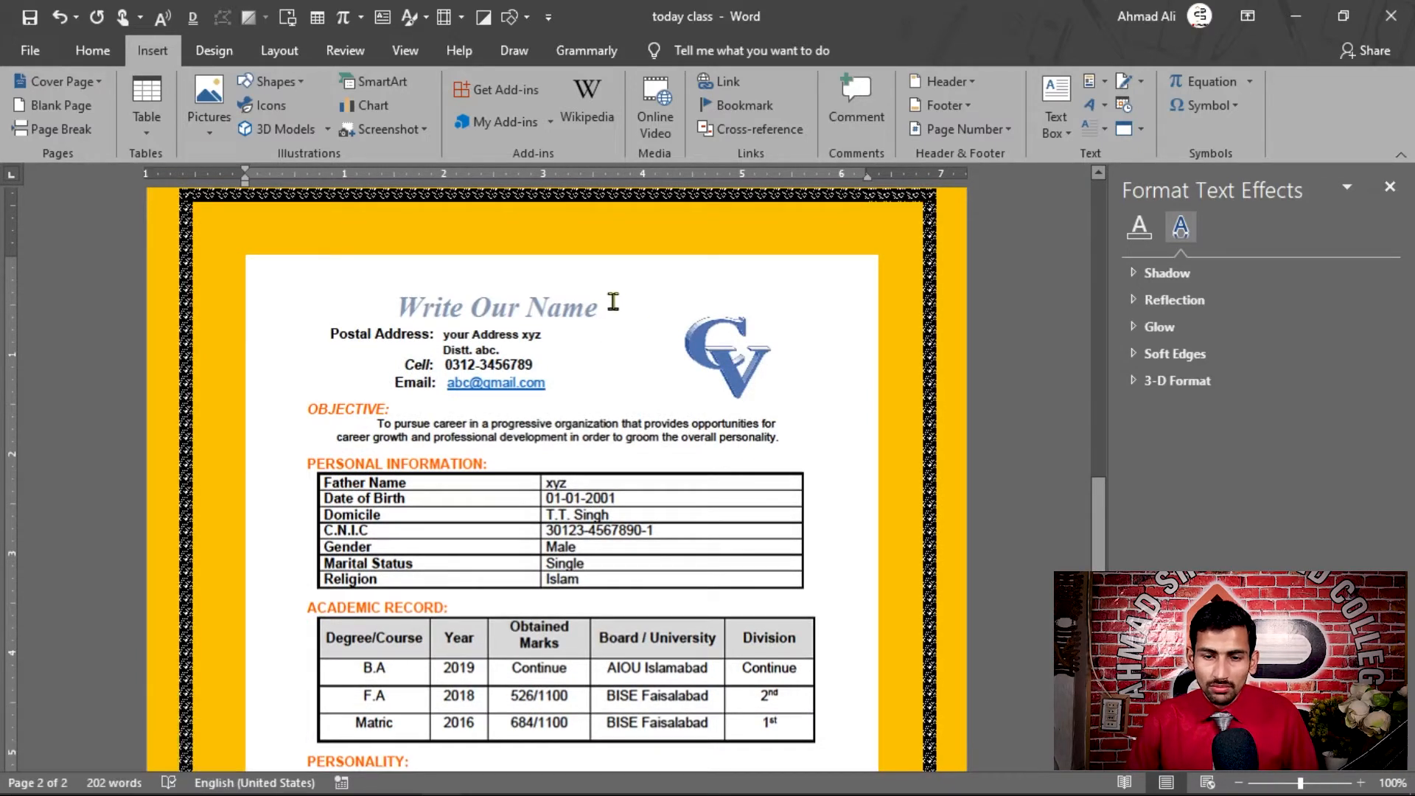
Open the embedded CV in Adobe Acrobat, look through its page, and close it
left_click(612, 301)
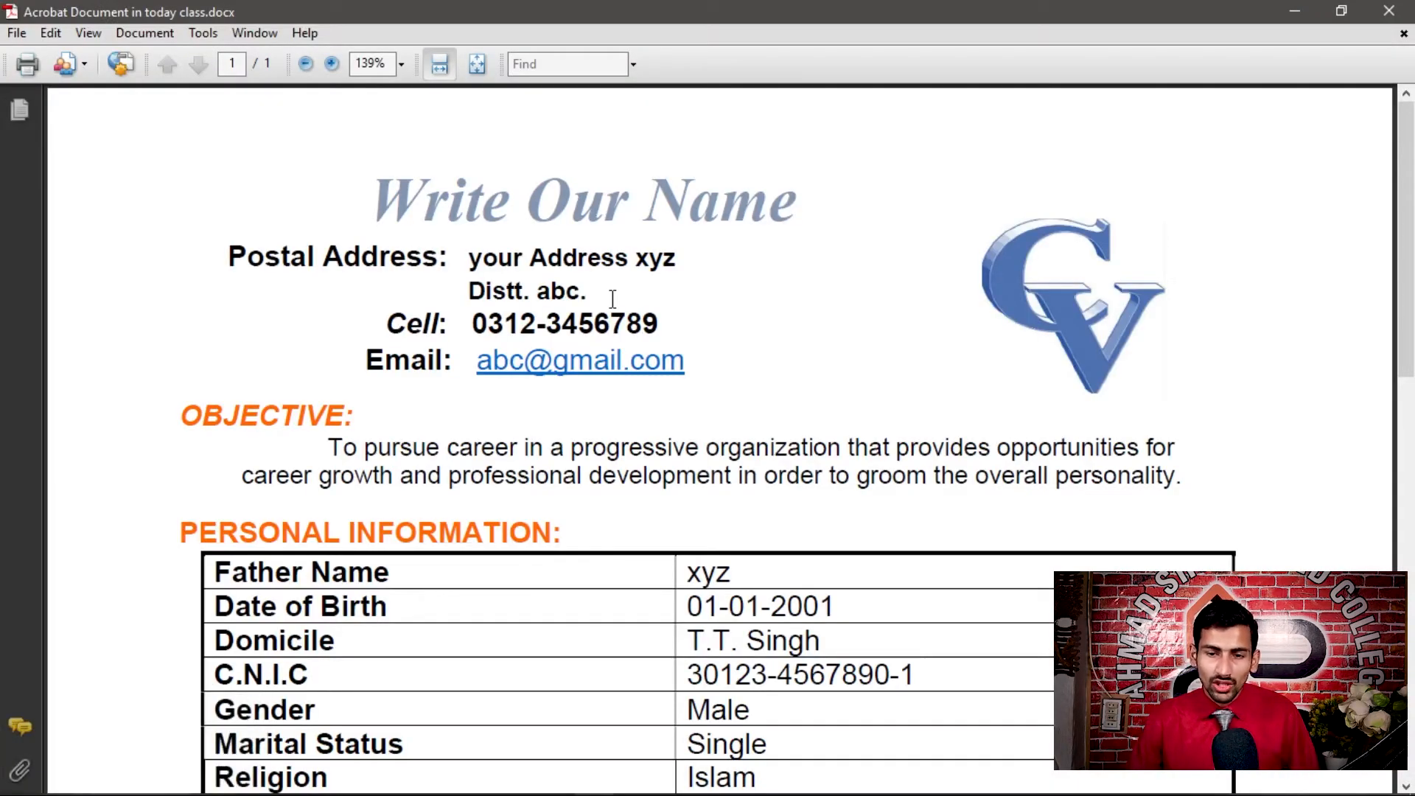
scroll(828, 359, "down", 10)
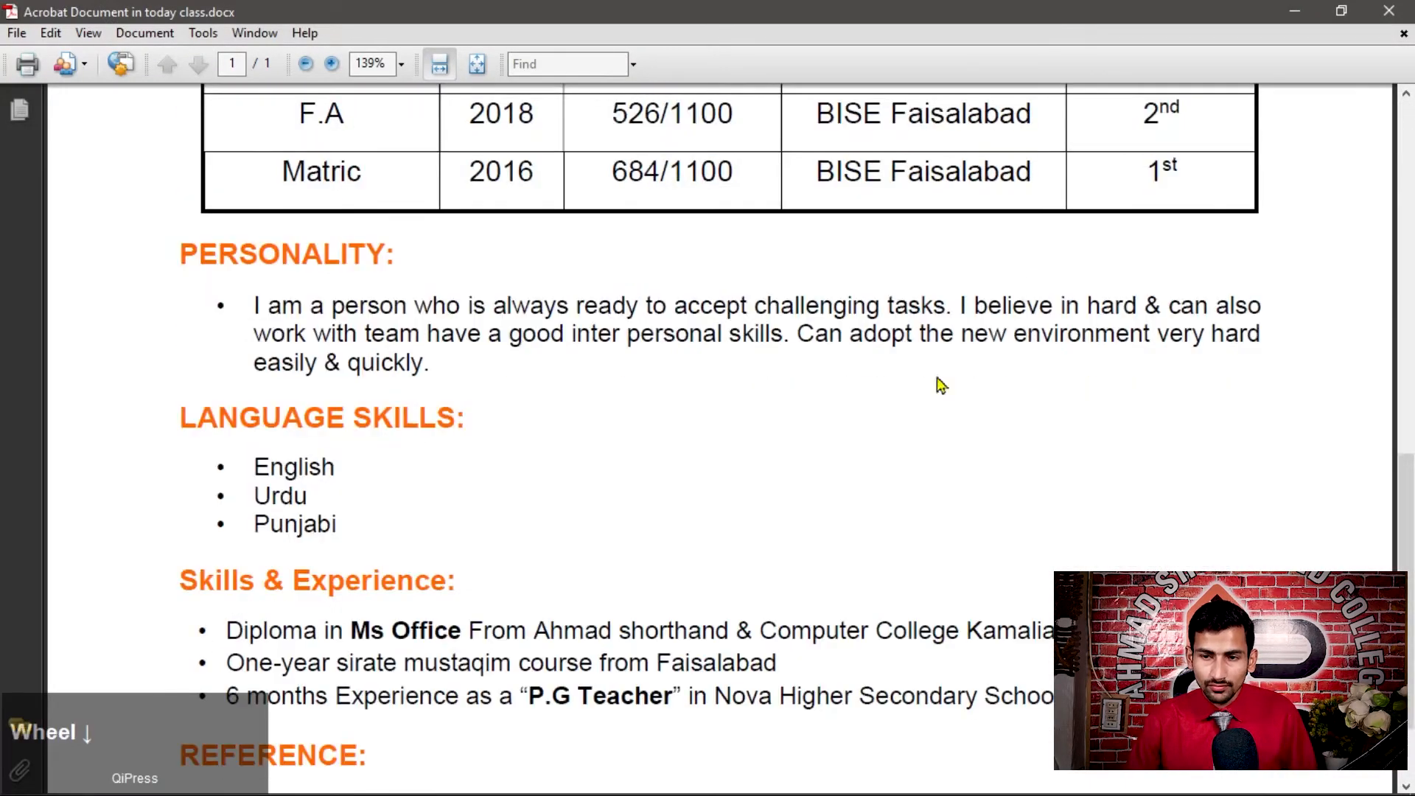
left_click(1391, 11)
Delete the embedded CV object and return to the end of the text on the first page
scroll(568, 293, "up", 3)
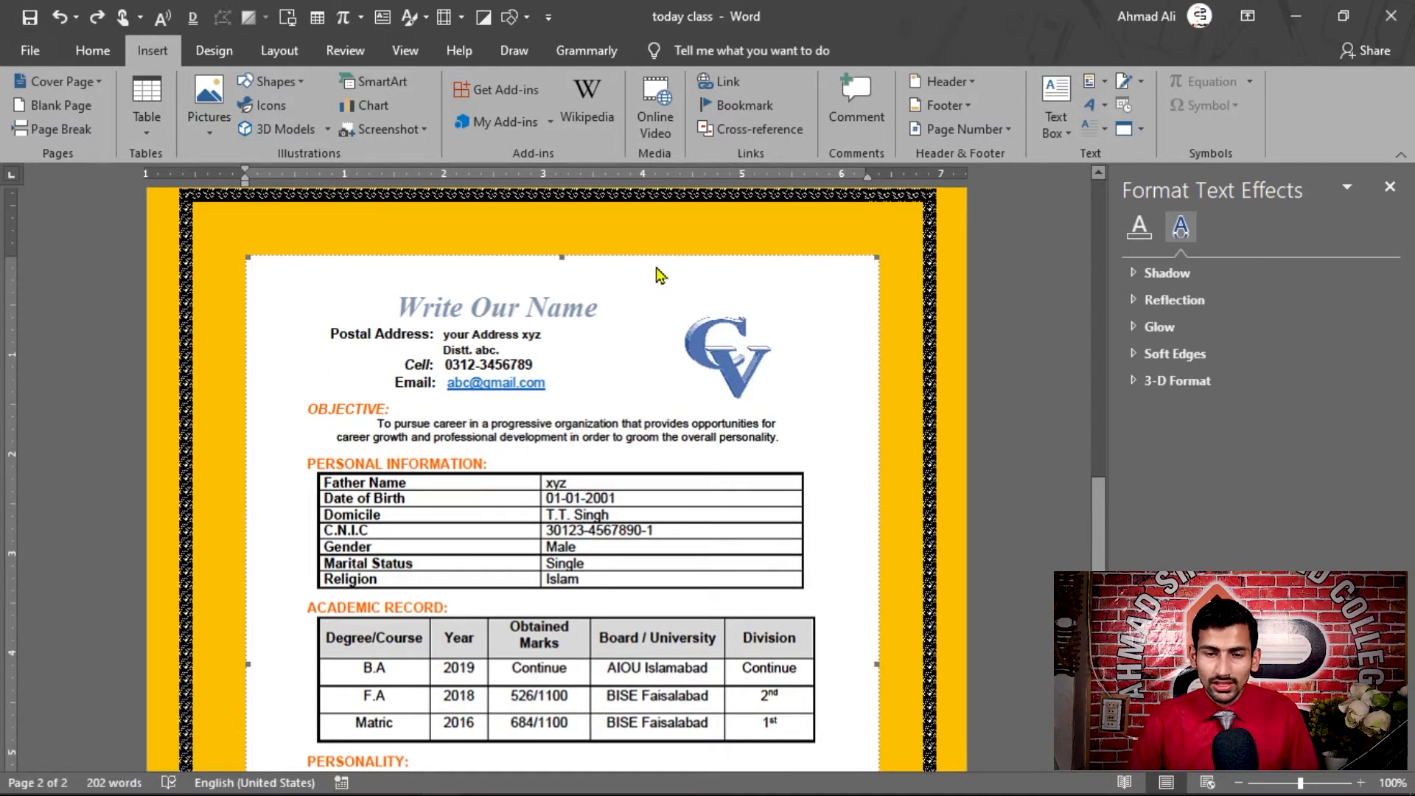
key("Delete")
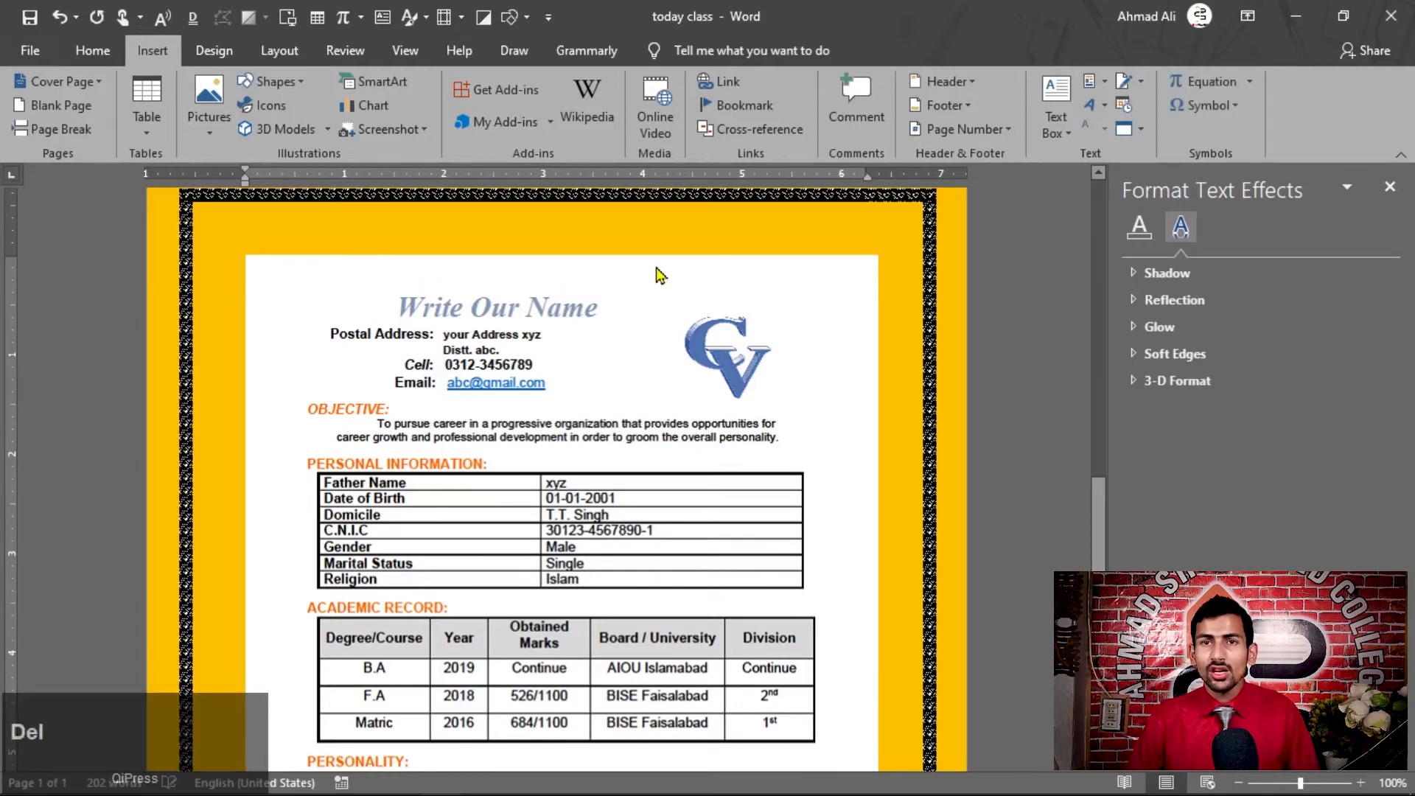
scroll(658, 274, "up", 10)
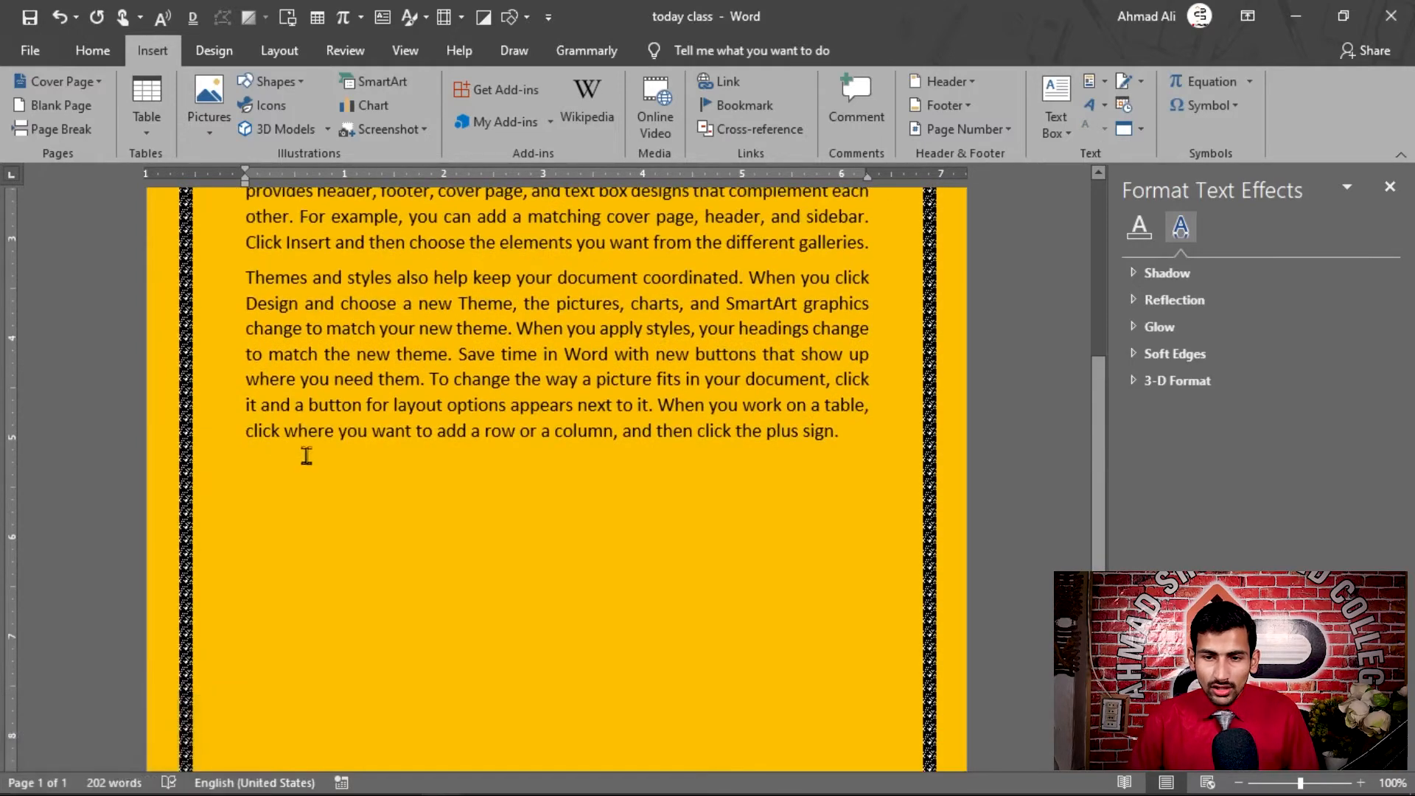
Set a new Adobe Acrobat Document object to display as an icon and inspect the Change Icon options without altering them
left_click(1125, 130)
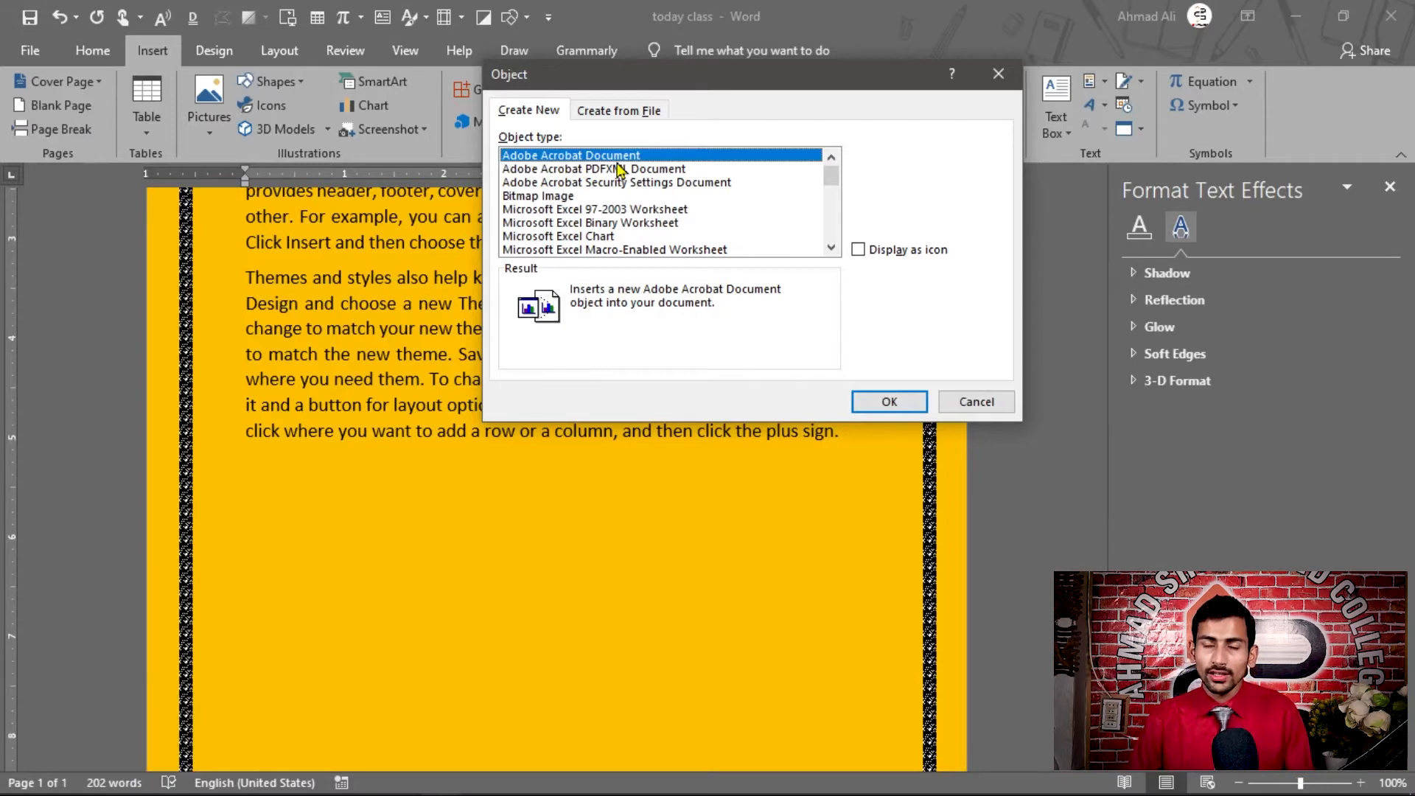
left_click(860, 250)
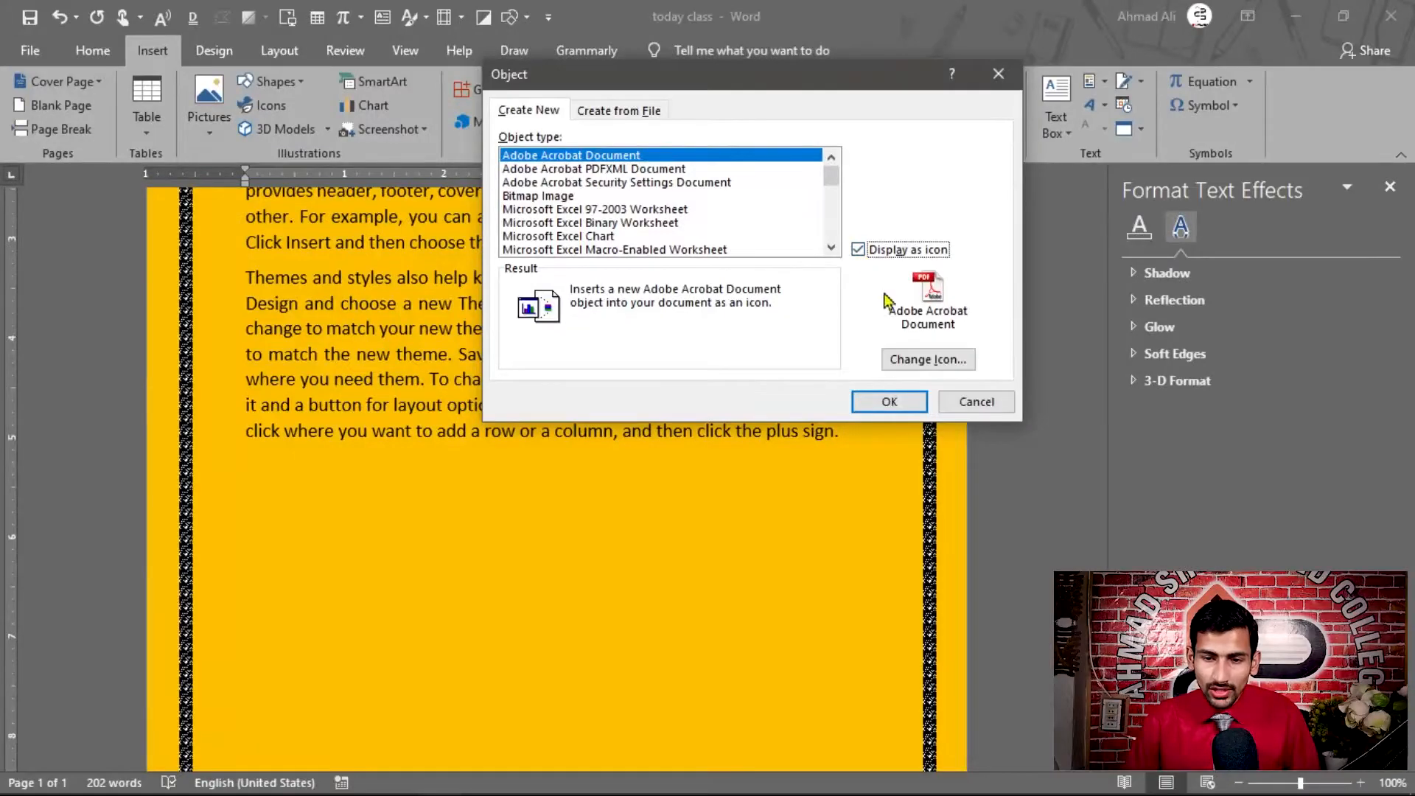
left_click(928, 361)
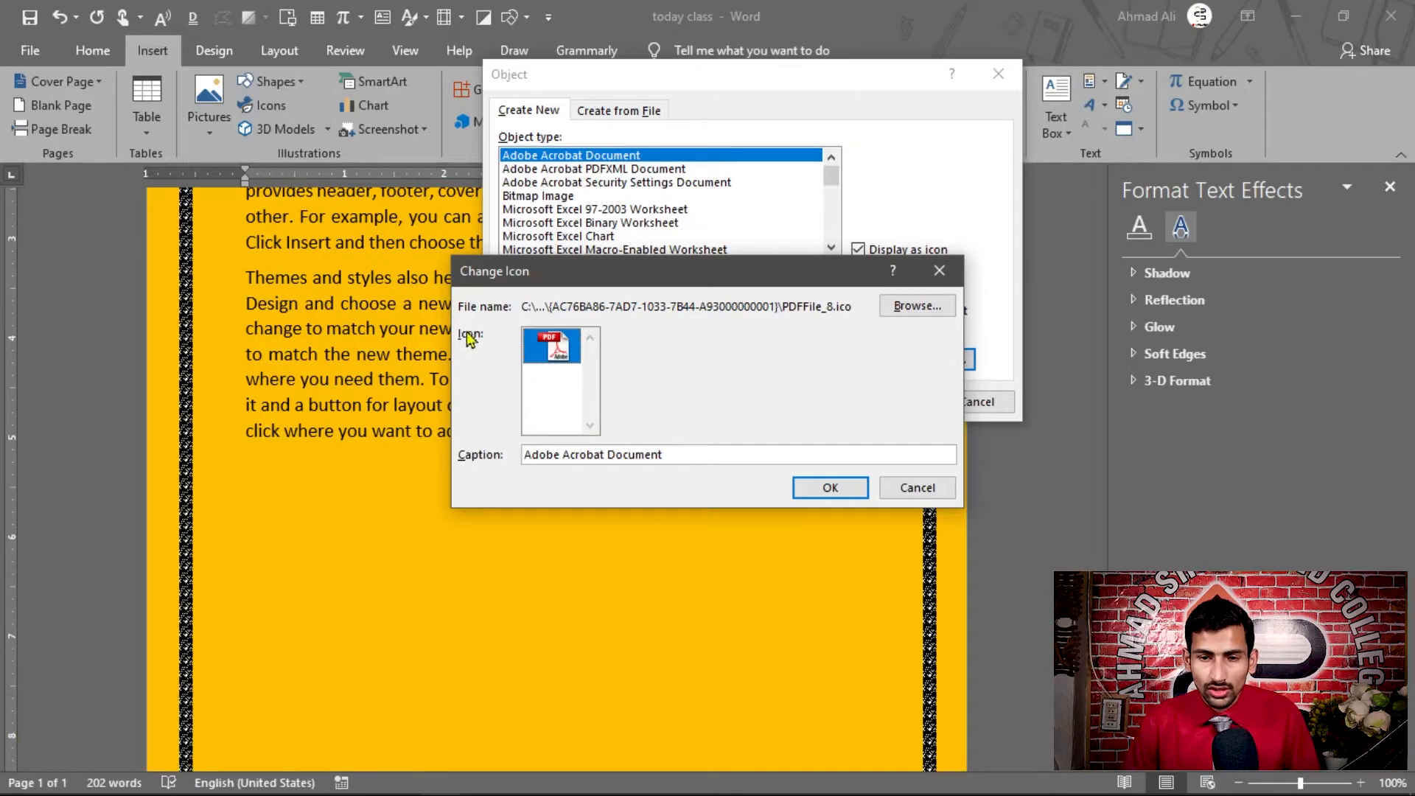
left_click(935, 485)
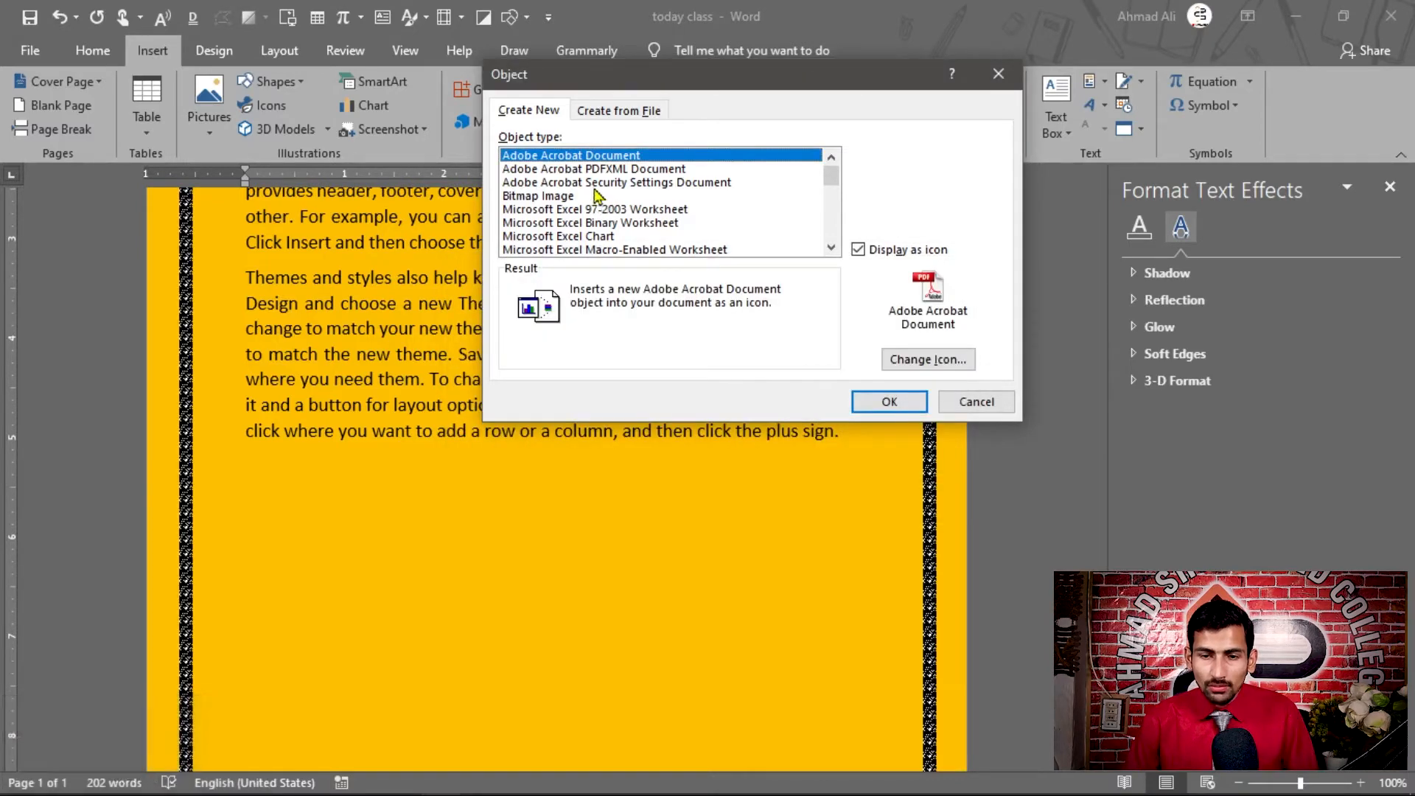
Insert the Adobe Acrobat Document object below the last paragraph using the CV PDF as its source
double_click(570, 158)
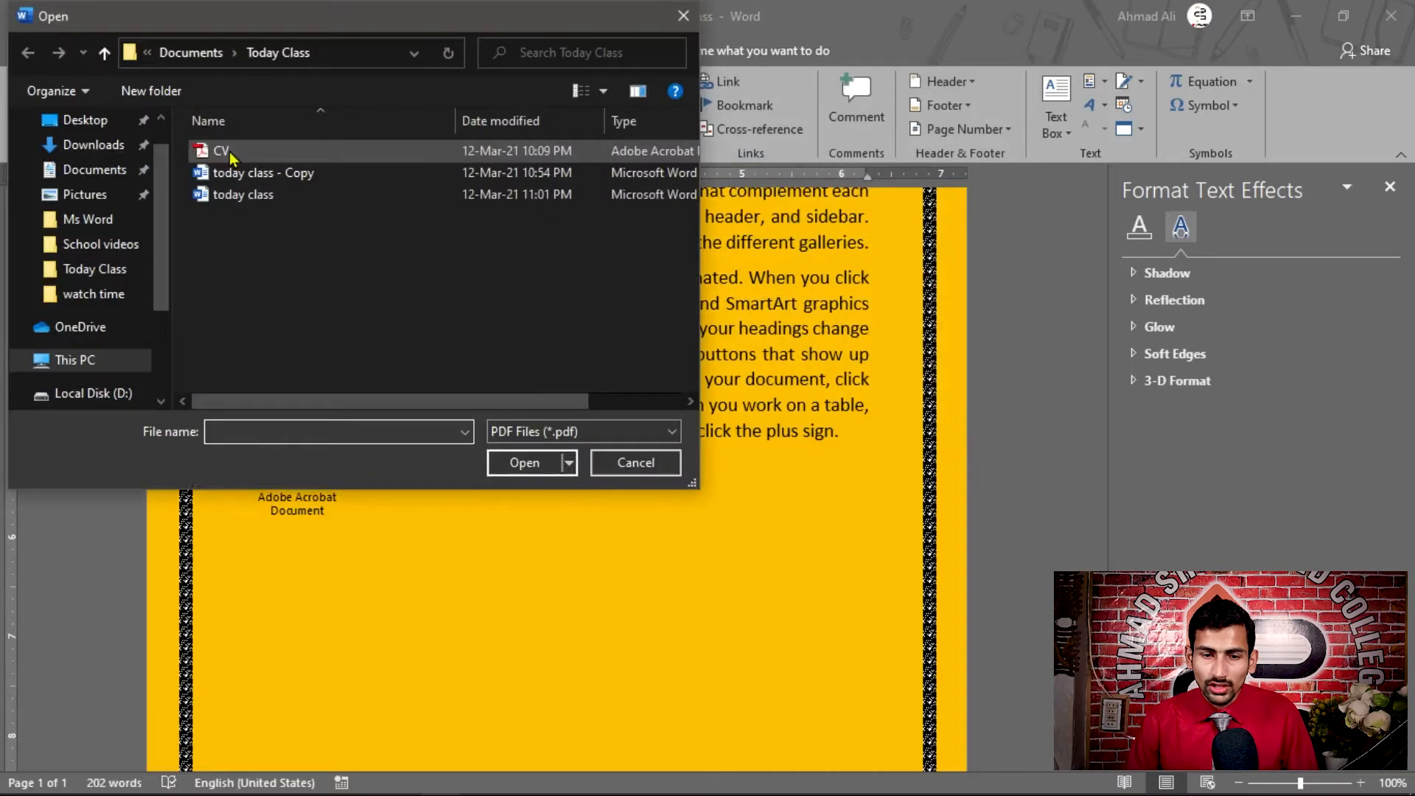
left_click(225, 152)
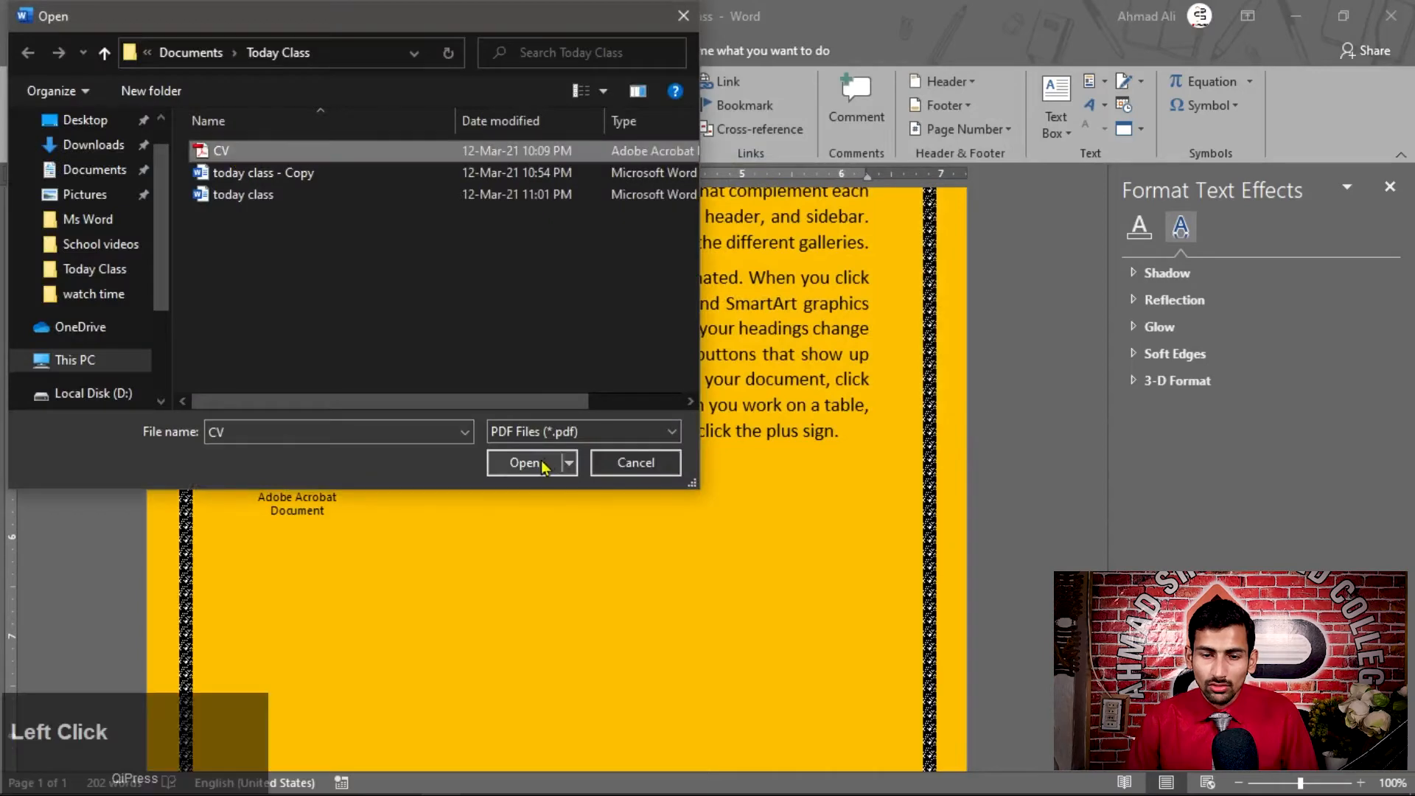
left_click(525, 463)
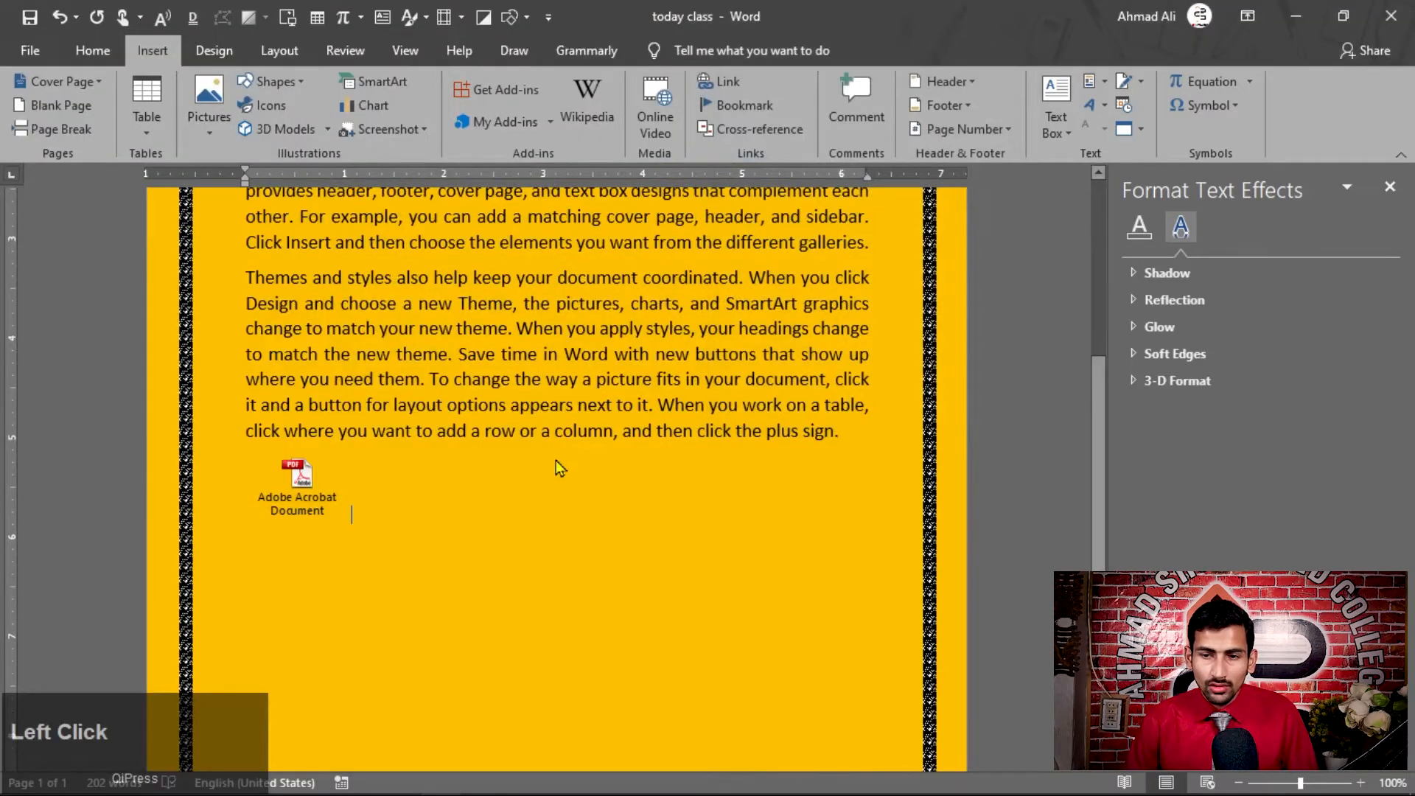
Open the CV from its Adobe Acrobat Document icon below the last paragraph, close it, and delete the icon object
left_click(1389, 12)
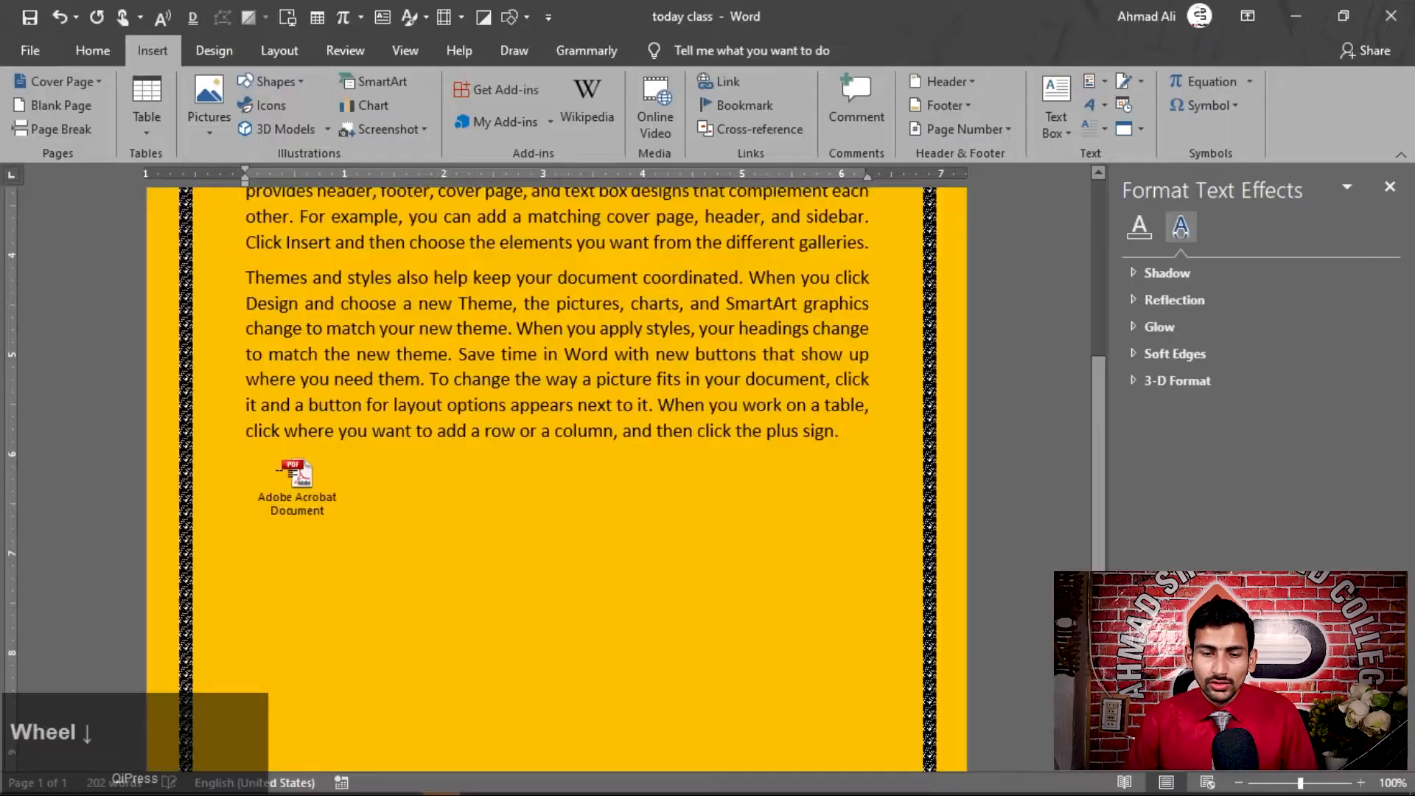
scroll(280, 471, "down", 1)
scroll(271, 424, "down", 1)
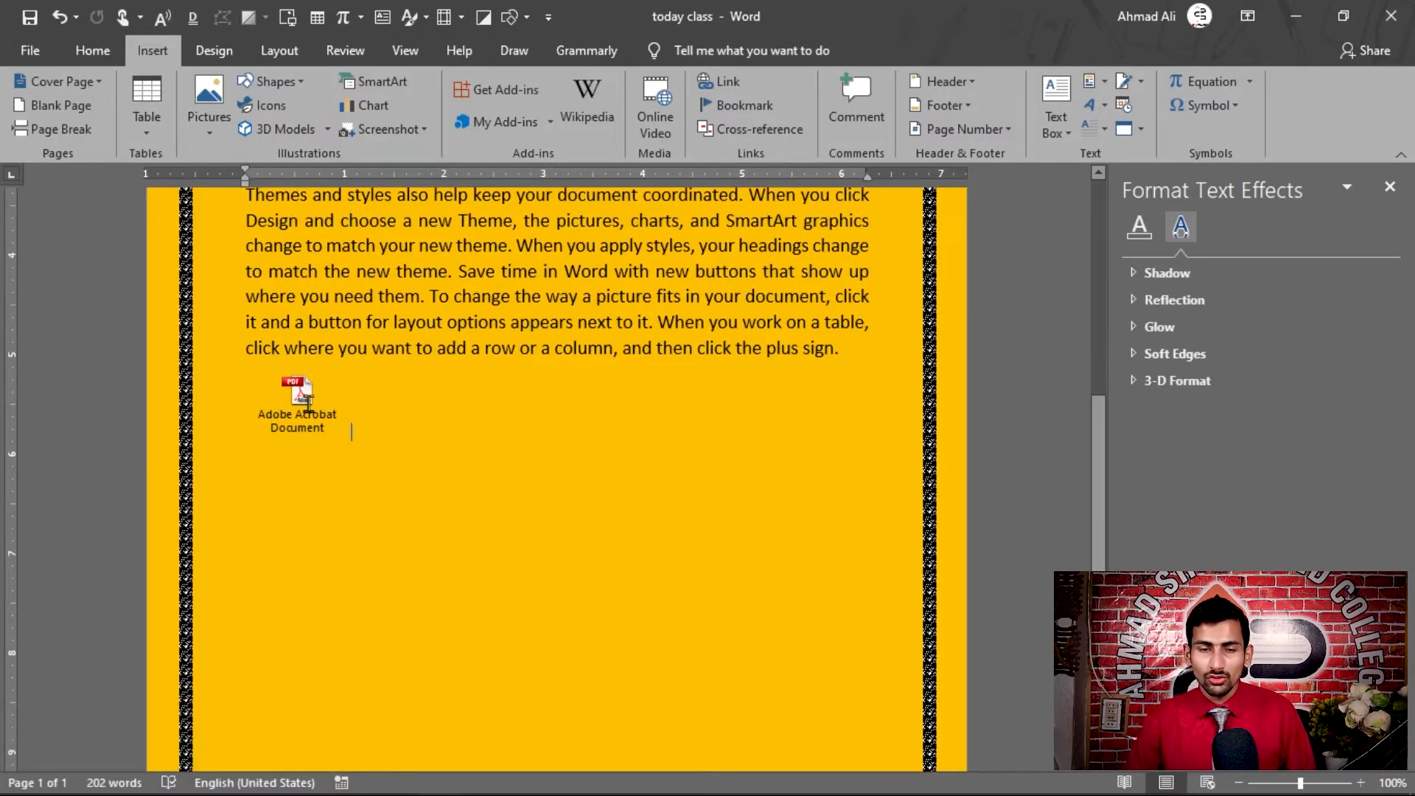
left_click(298, 393)
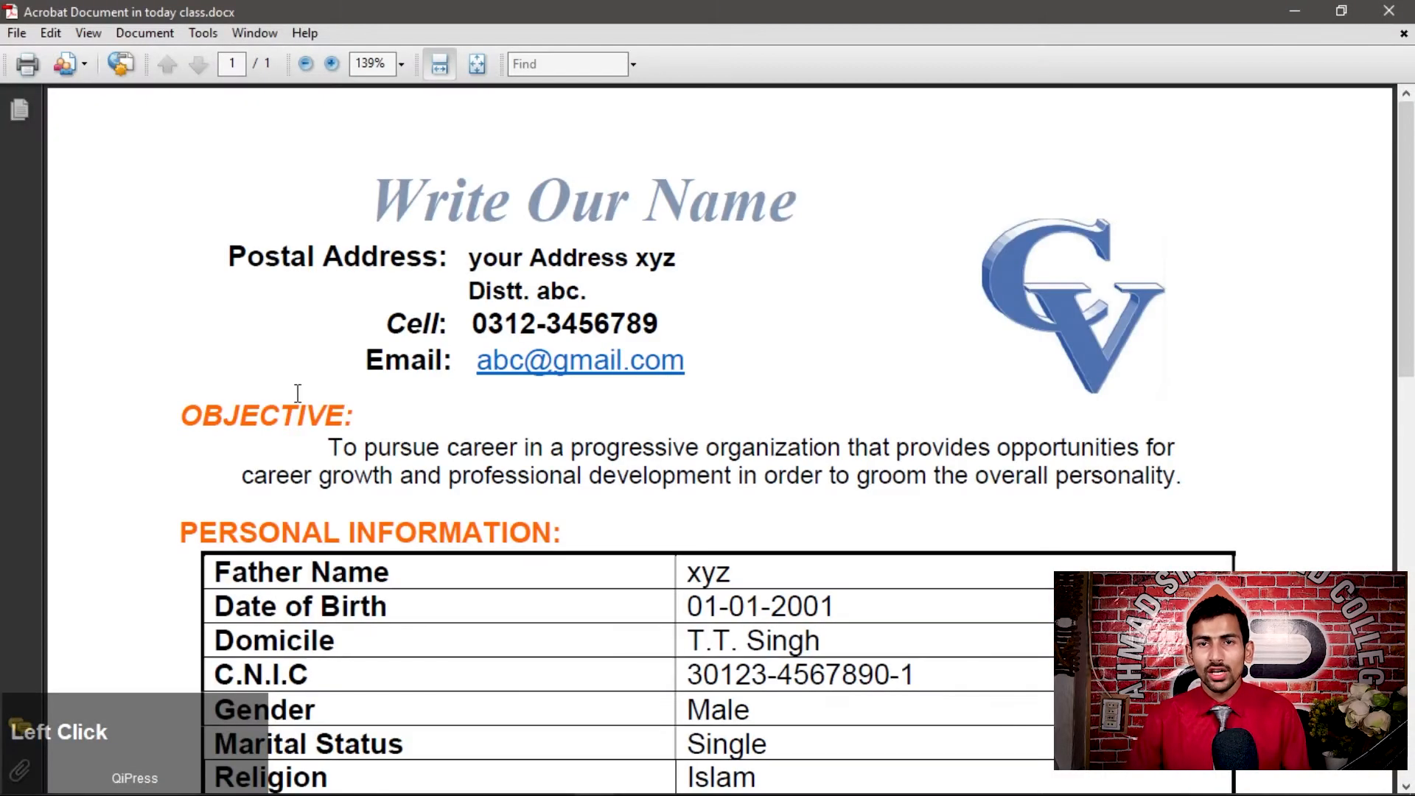
left_click(1389, 10)
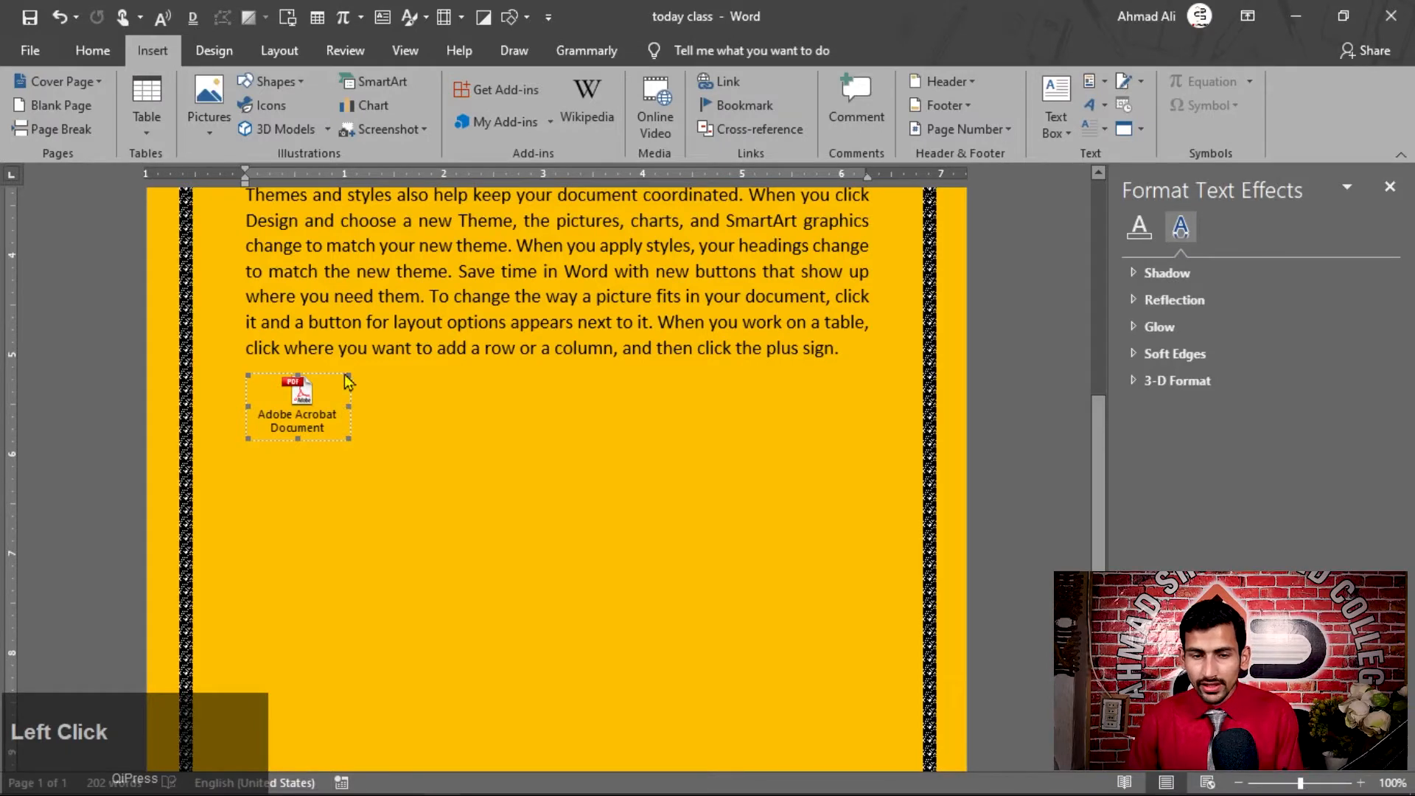
key("Delete")
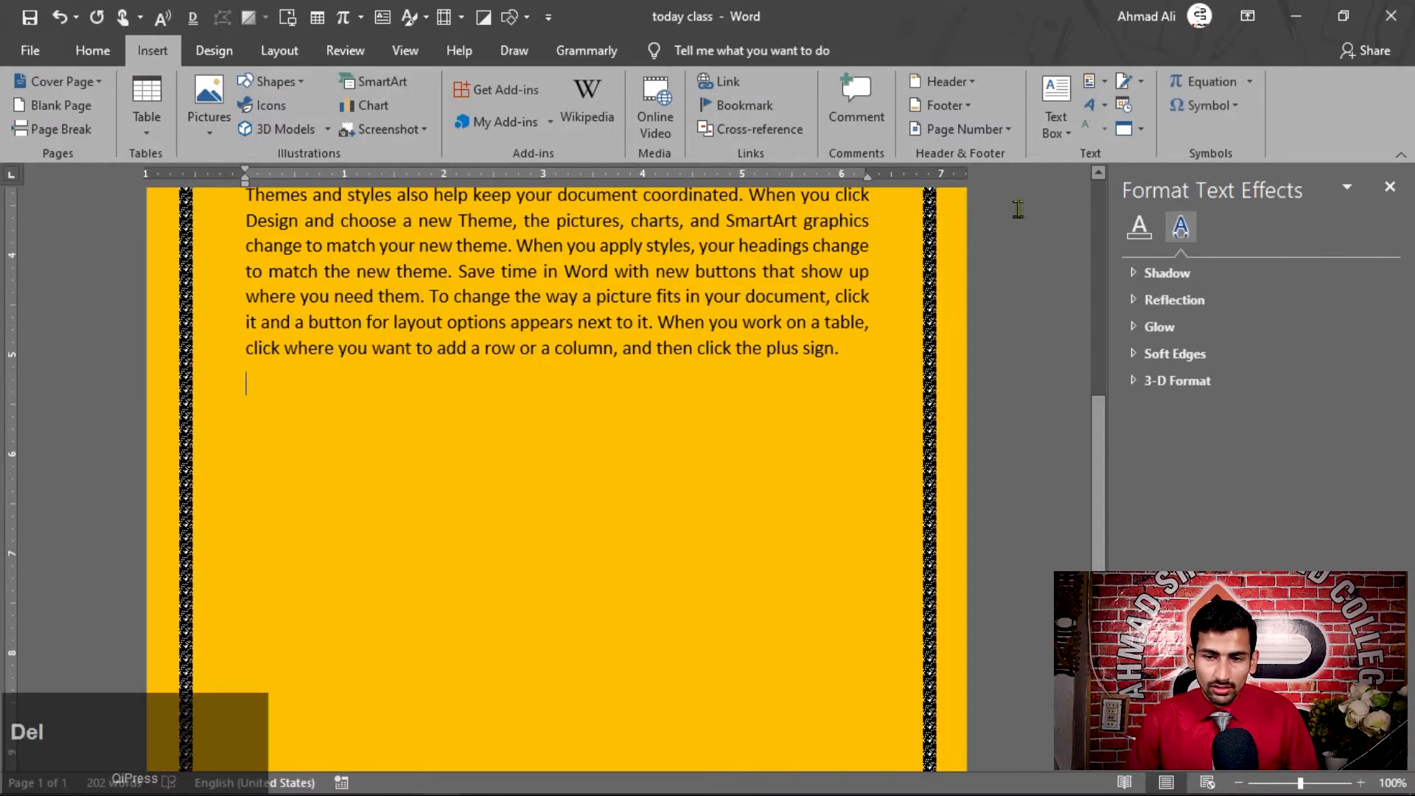
Insert a new Bitmap Image object below the last paragraph, leaving Display as icon off
left_click(1123, 129)
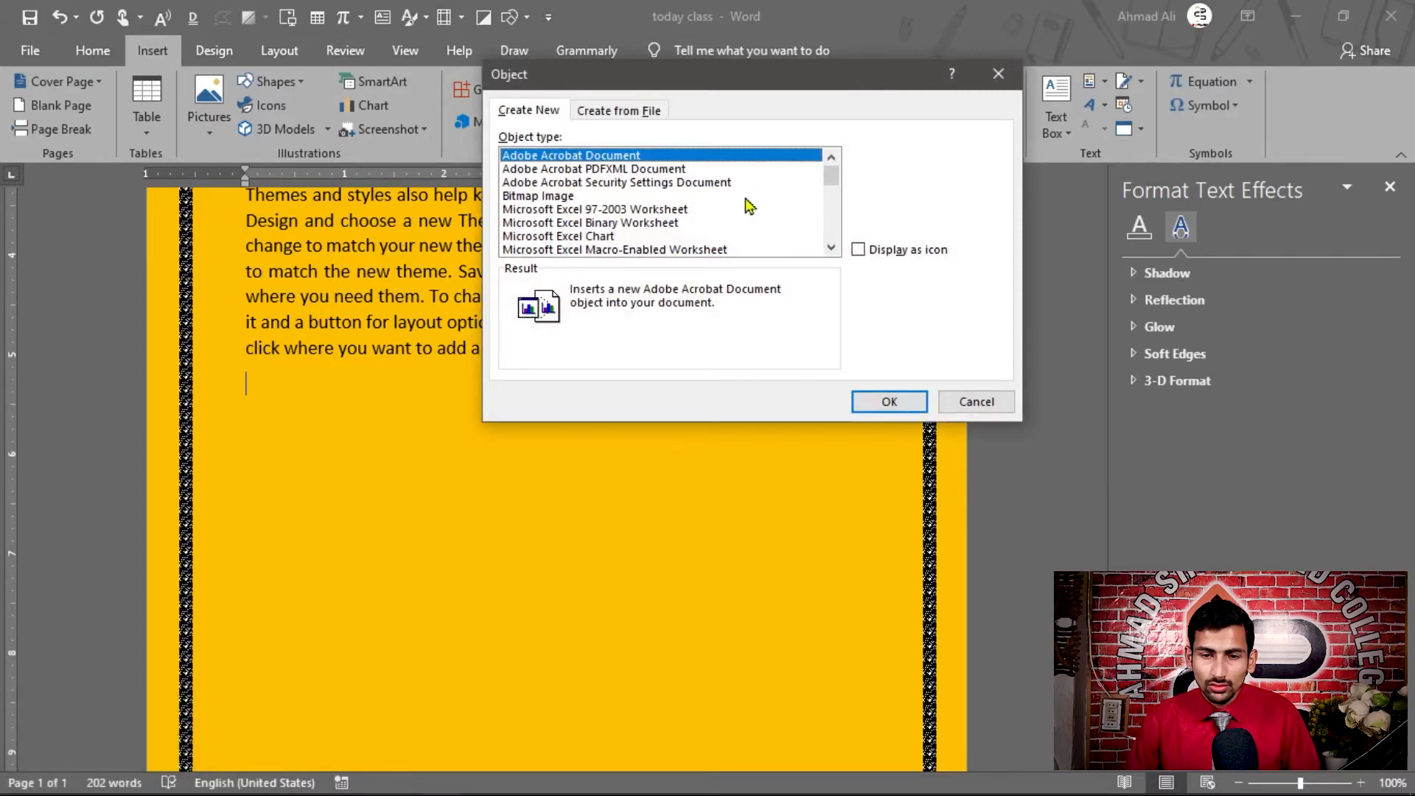
left_click(563, 197)
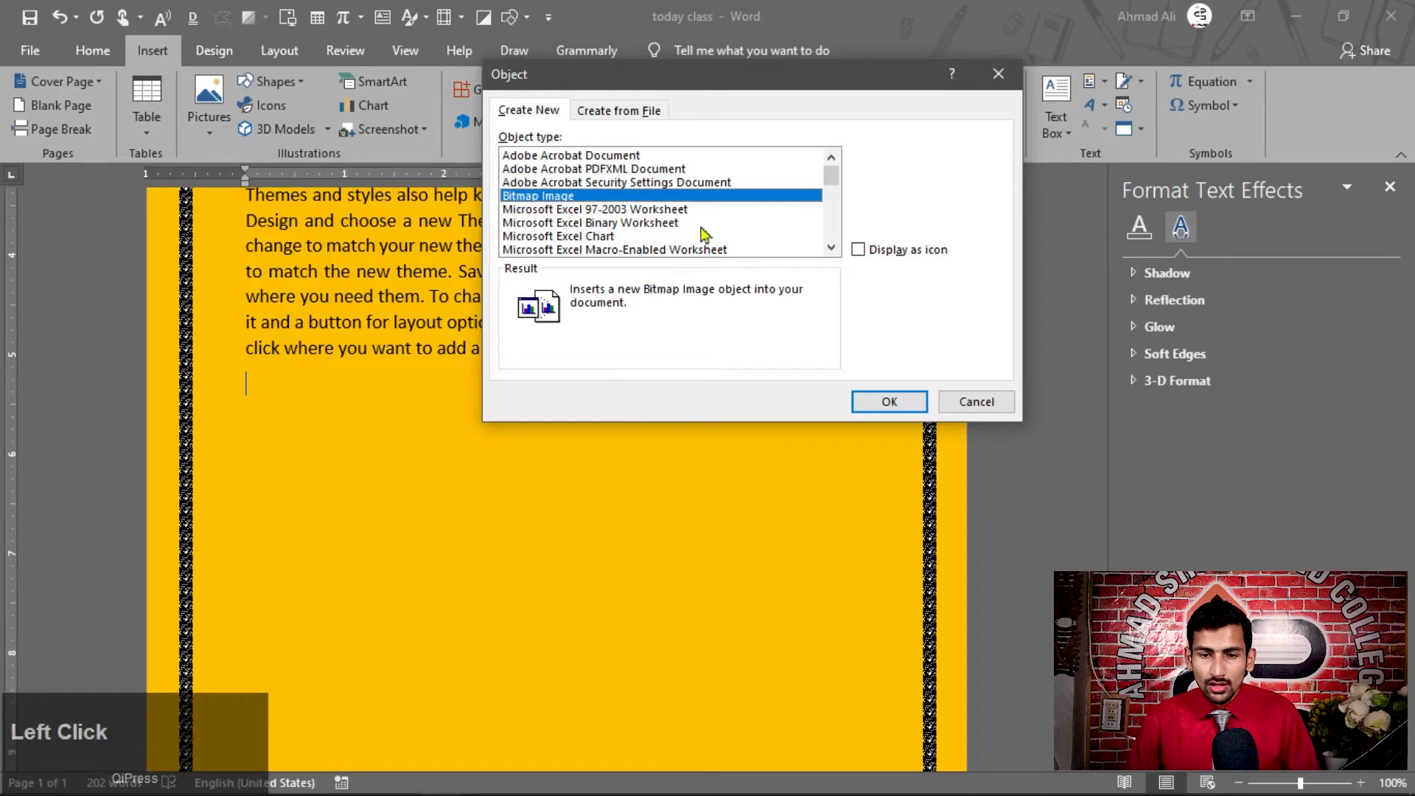
left_click(859, 250)
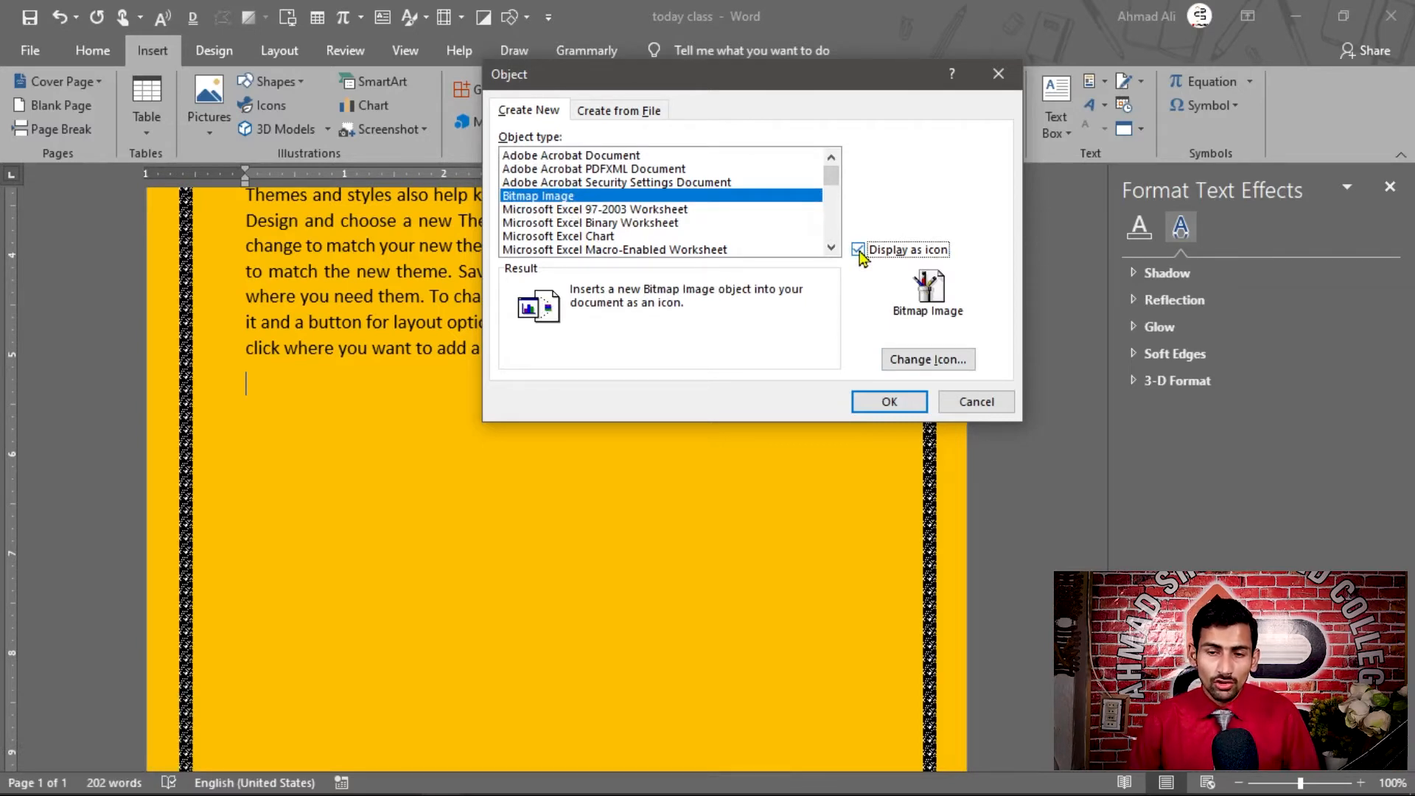
left_click(860, 252)
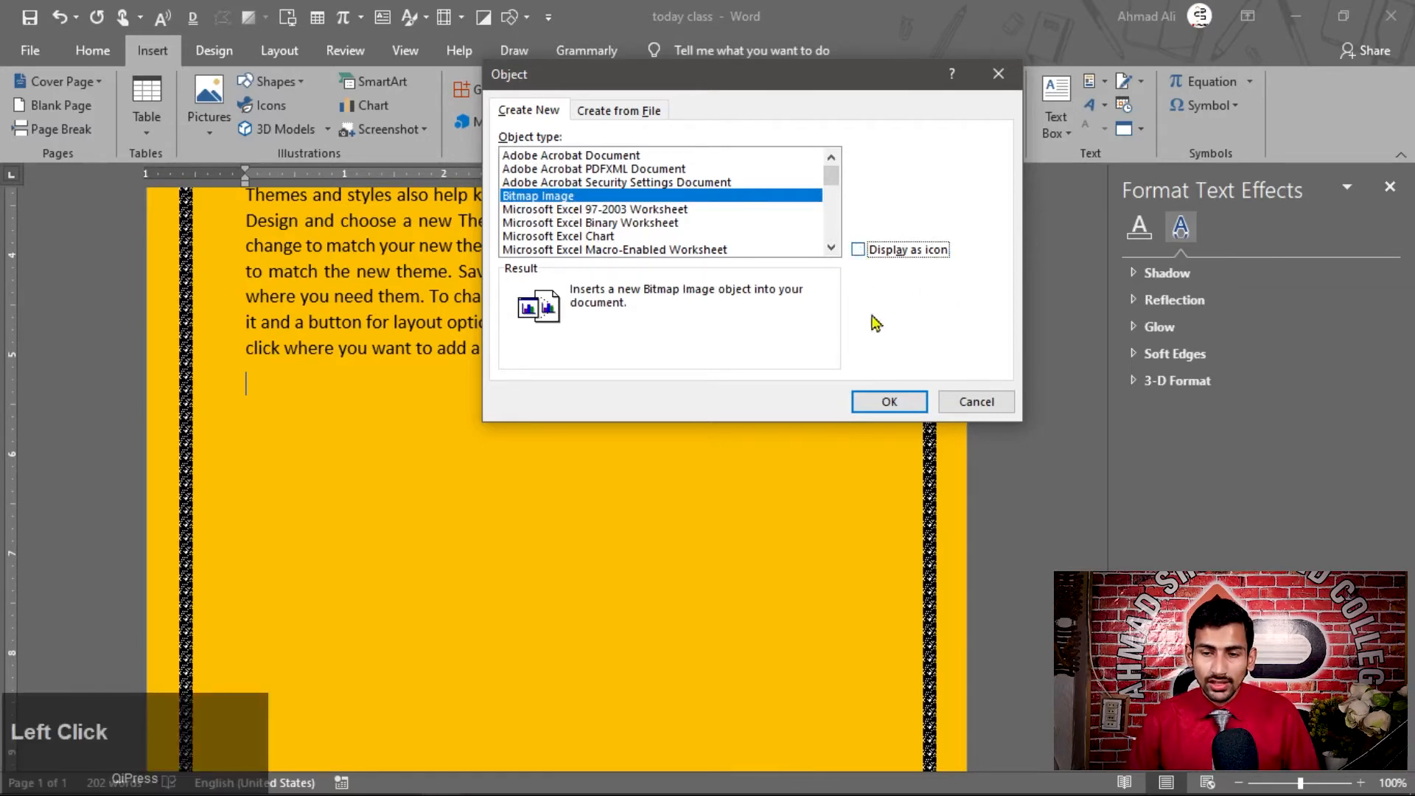
left_click(892, 401)
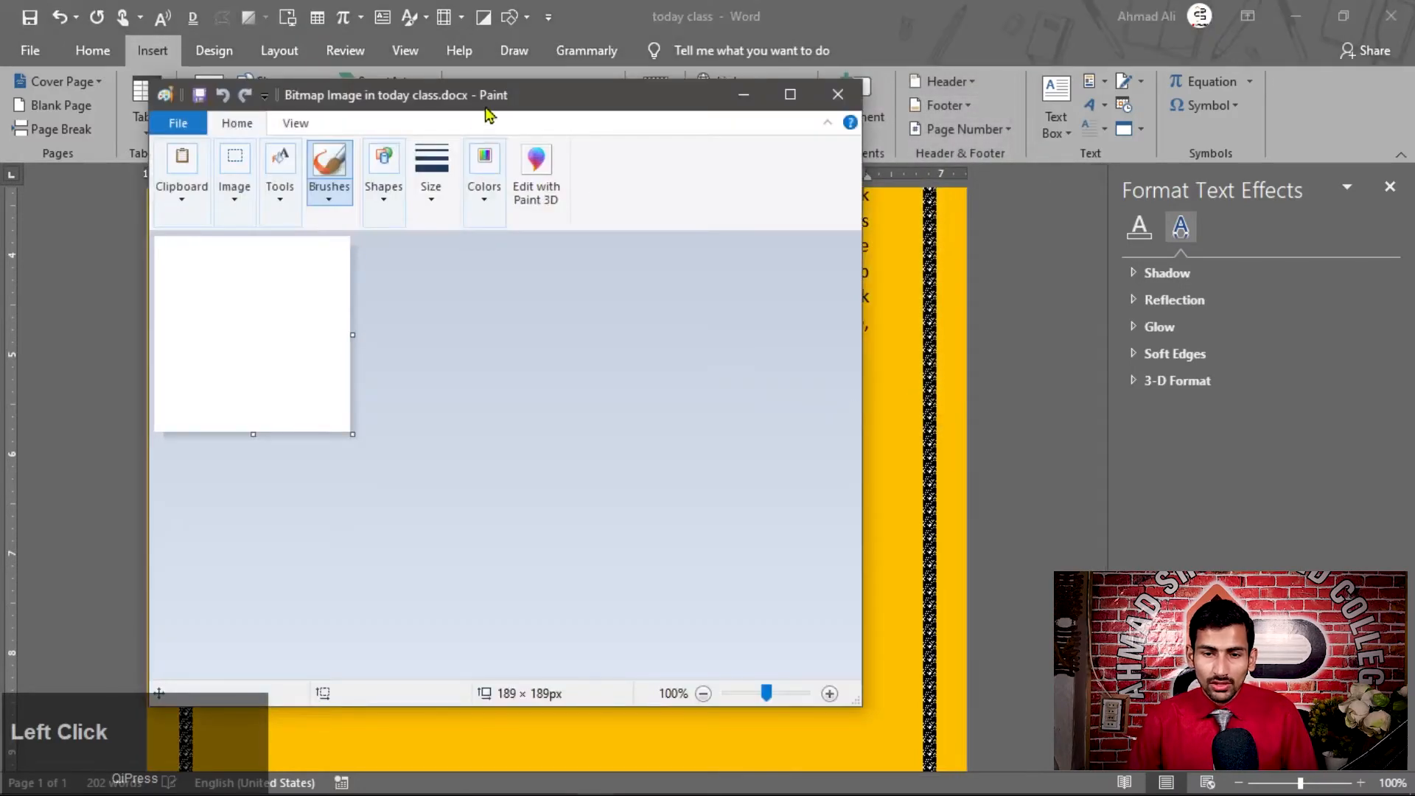
Draw a pentagon about 87 × 87 px on the bitmap canvas and a rounded rectangle about 158 × 58 px across it
mouse_move(487, 112)
left_mouse_down()
mouse_move(533, 115)
mouse_move(540, 101)
left_mouse_up()
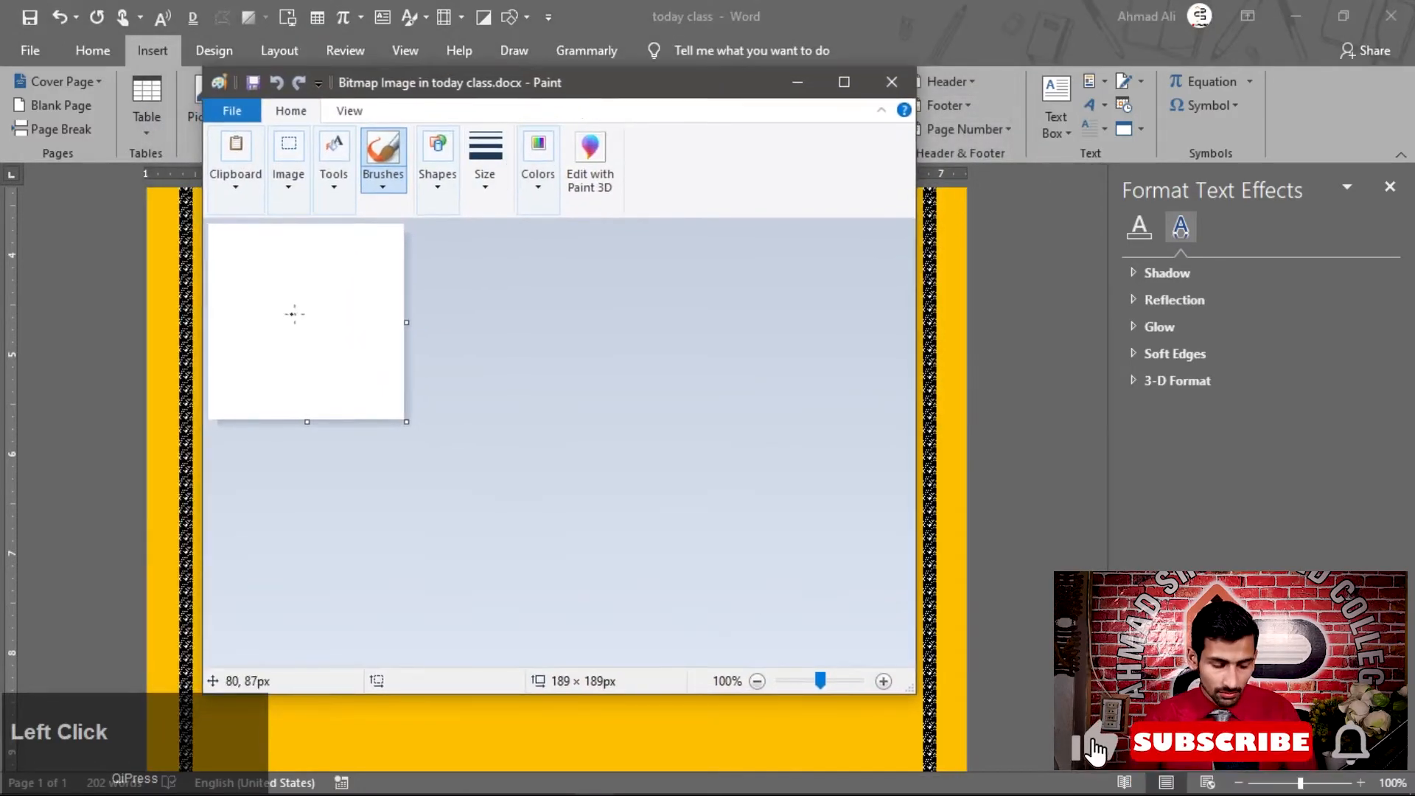
scroll(280, 309, "up", 1)
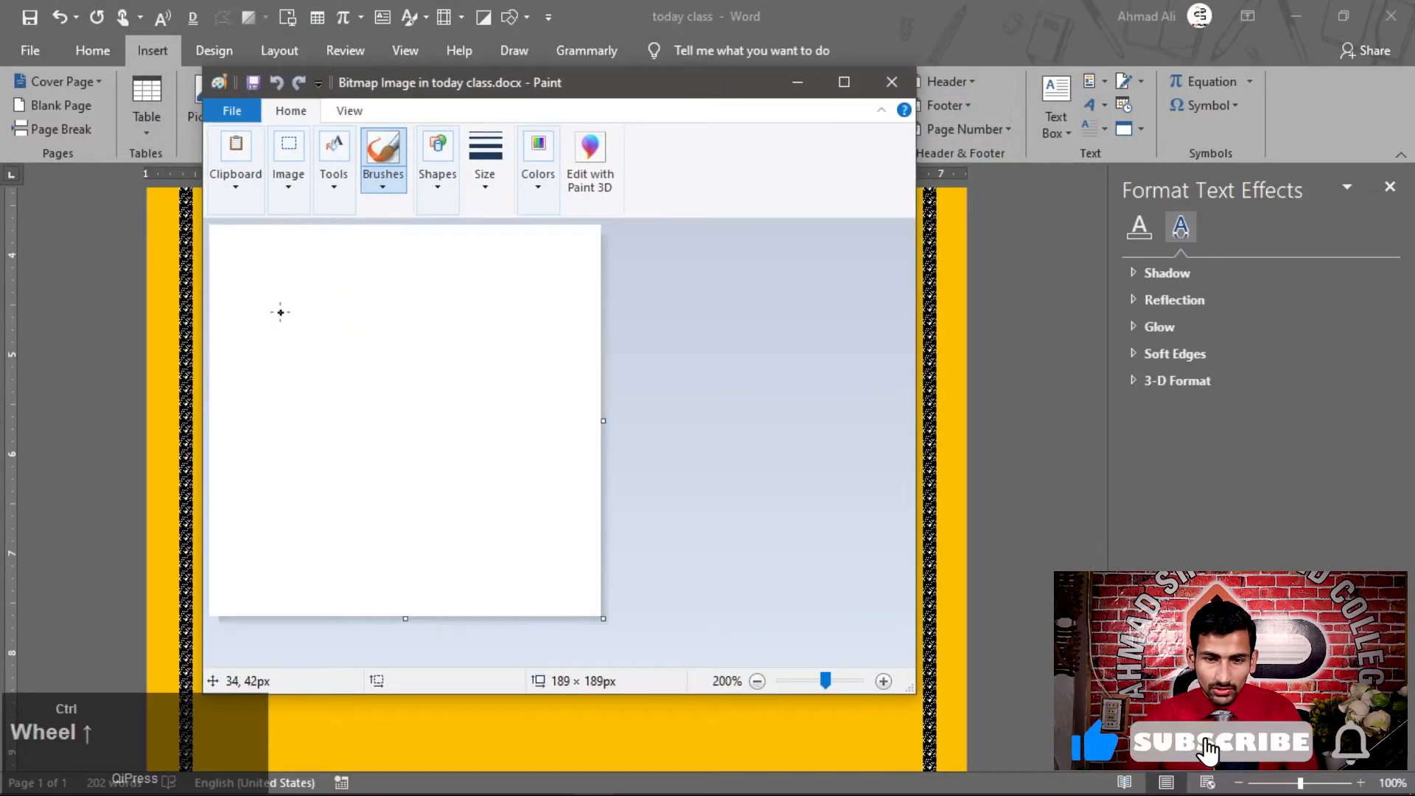
left_click(439, 177)
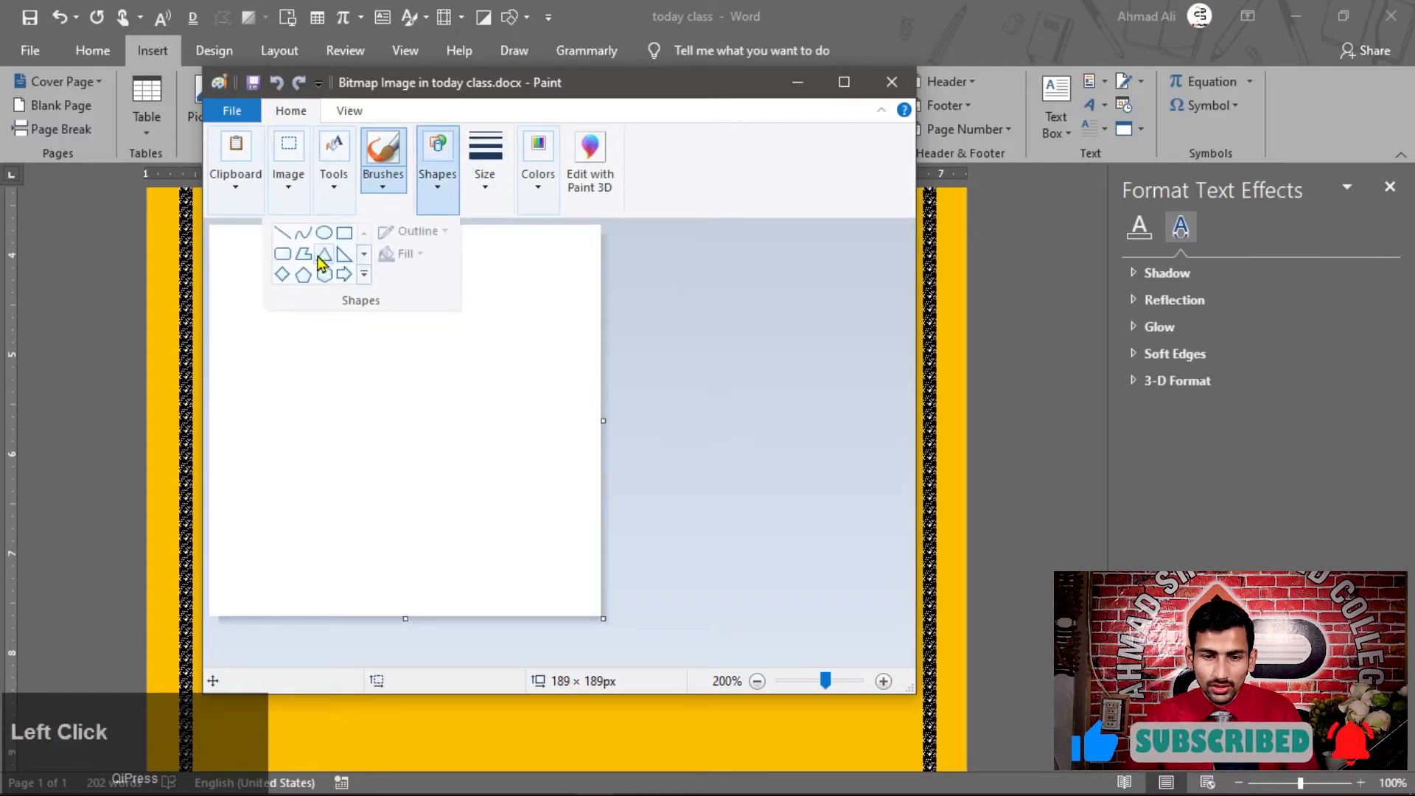
left_click(301, 275)
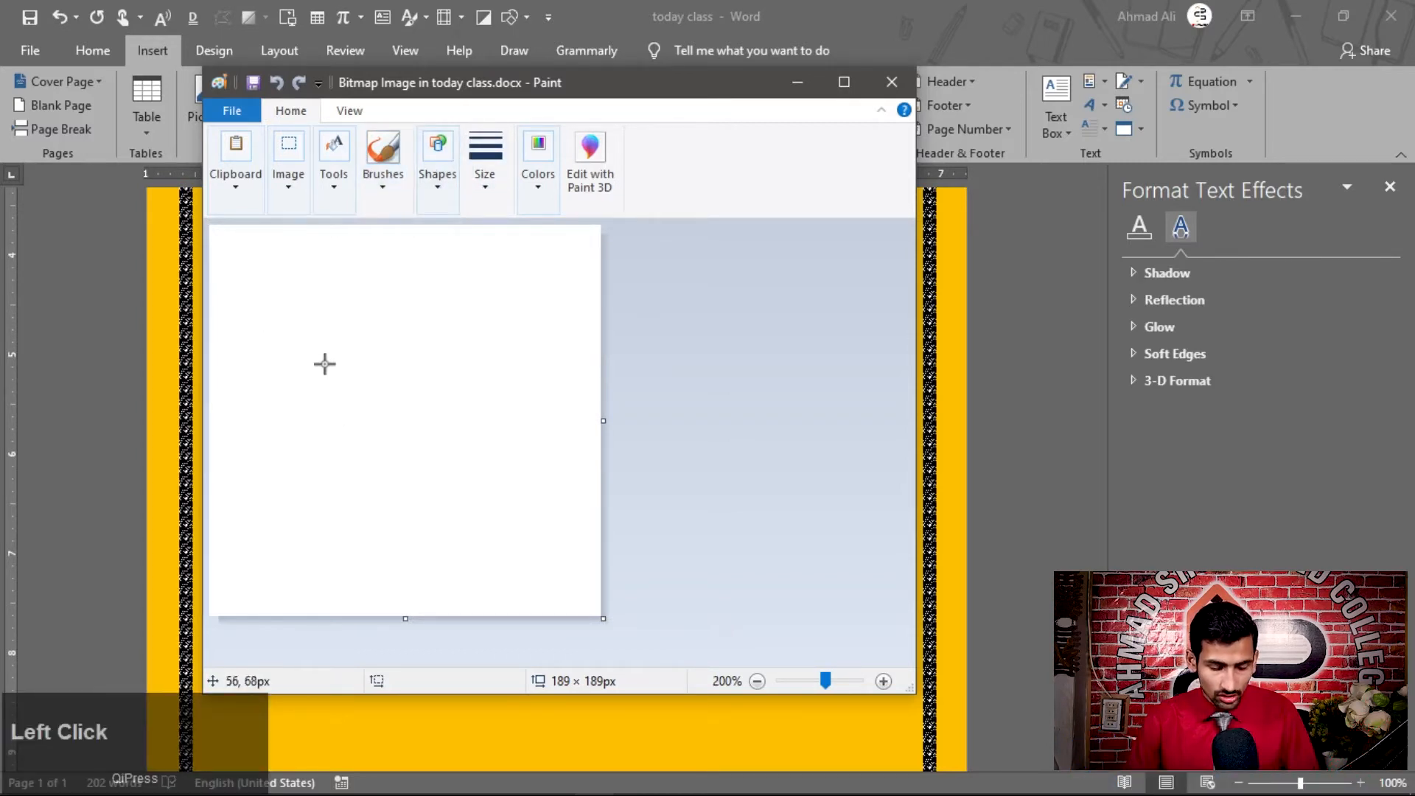
mouse_move(316, 346)
left_mouse_down()
mouse_move(496, 502)
mouse_move(494, 524)
left_mouse_up()
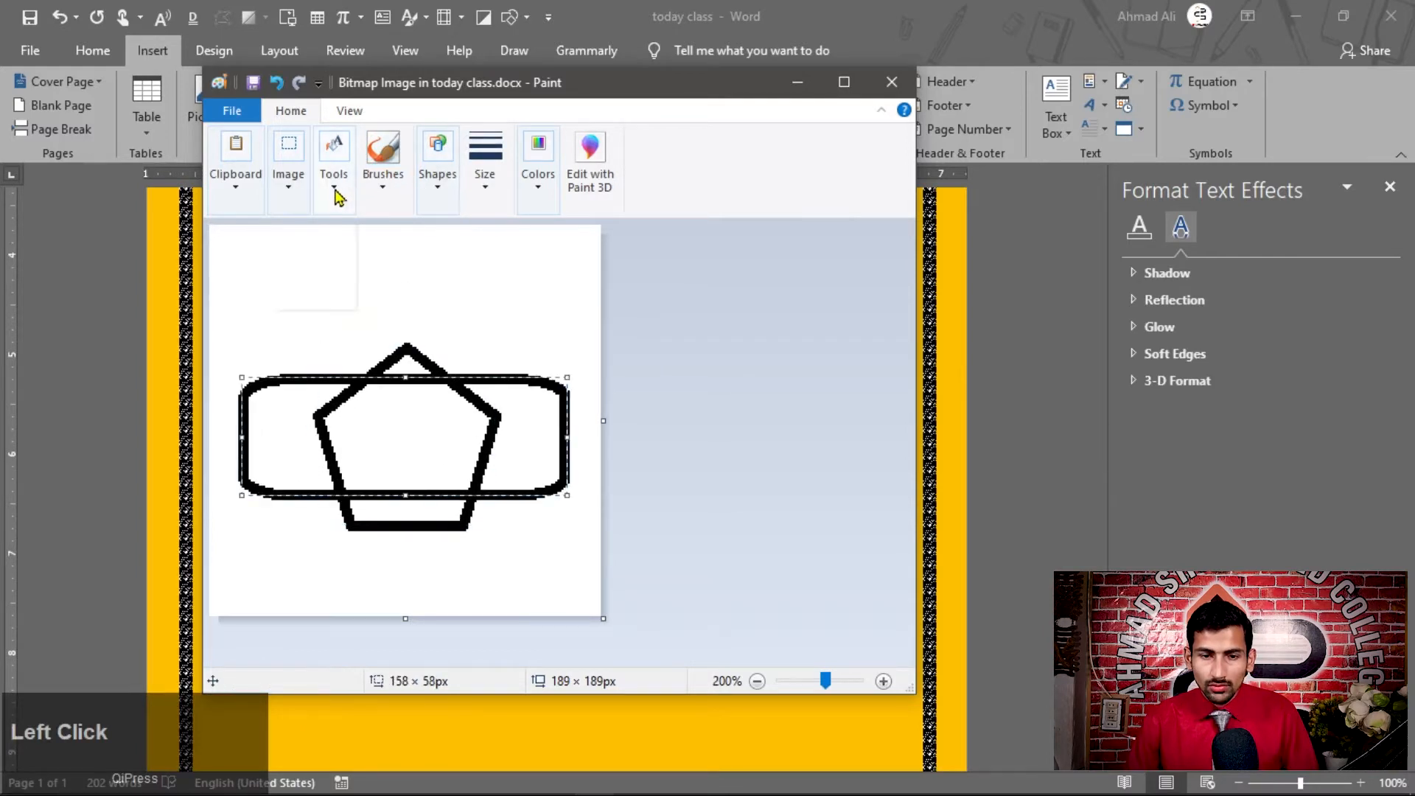
Fill the rounded rectangle blue, the exposed pentagon parts yellow and the outlines red, and close Paint to return to the document
left_click(334, 177)
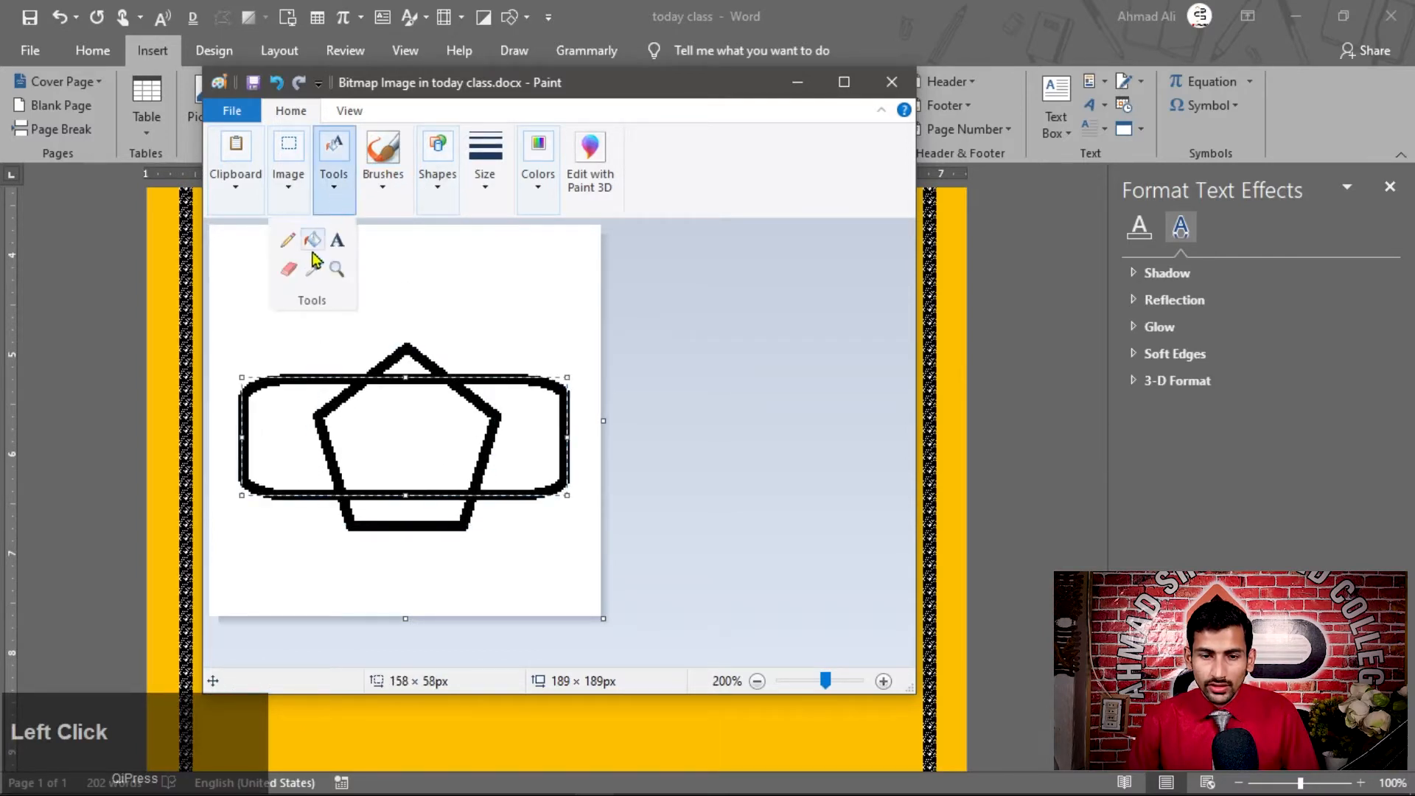
left_click(313, 240)
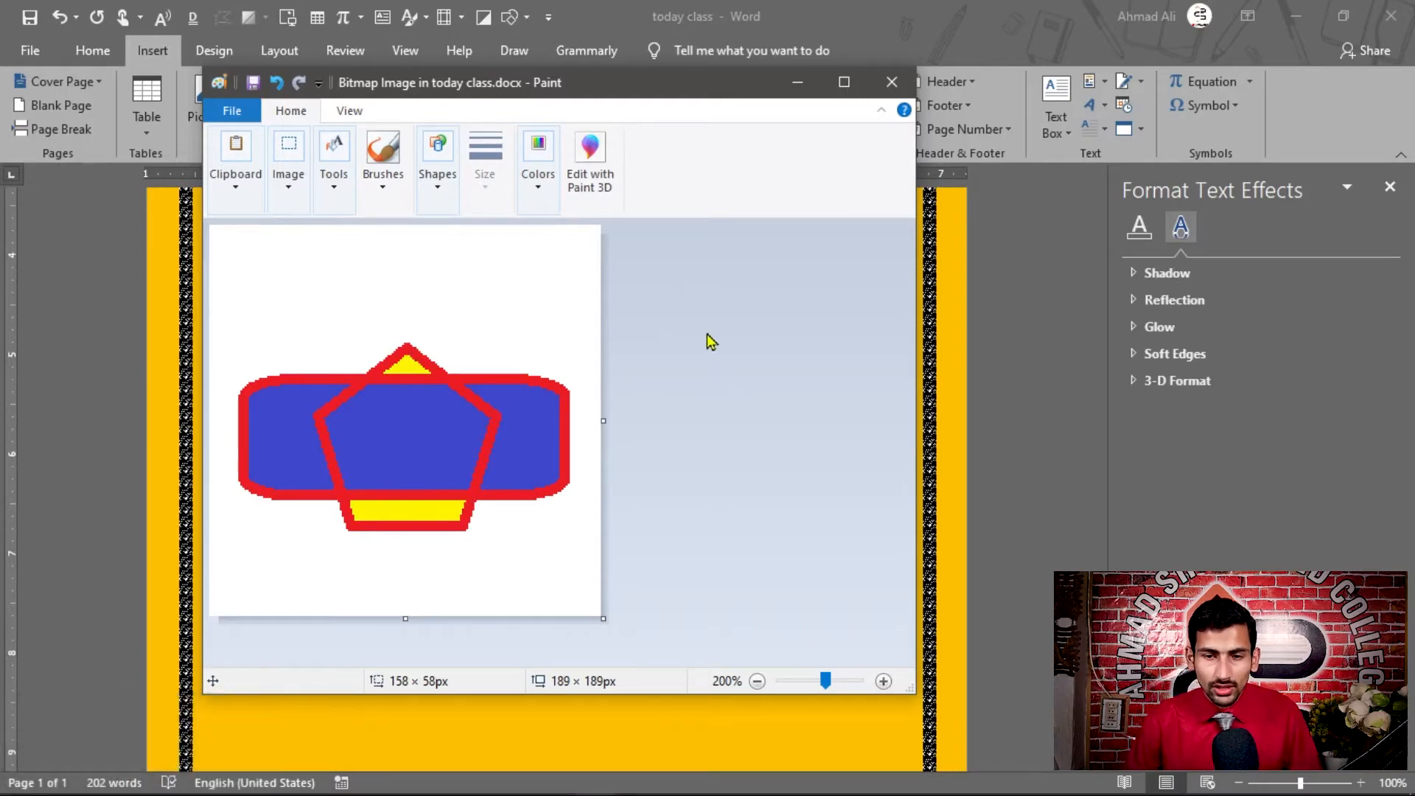
left_click(892, 83)
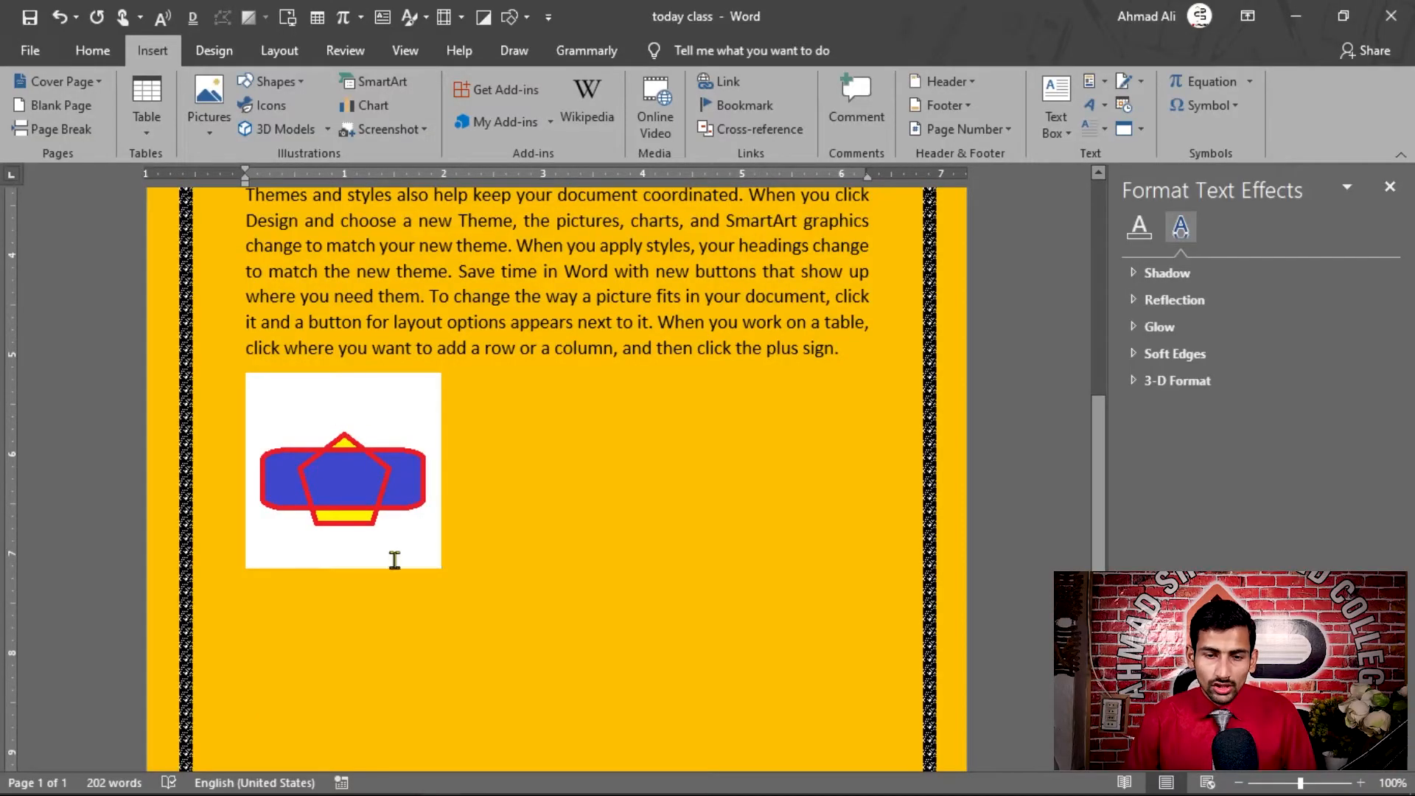
Reopen the embedded bitmap in Paint, close it, and delete the bitmap object from the document
double_click(396, 416)
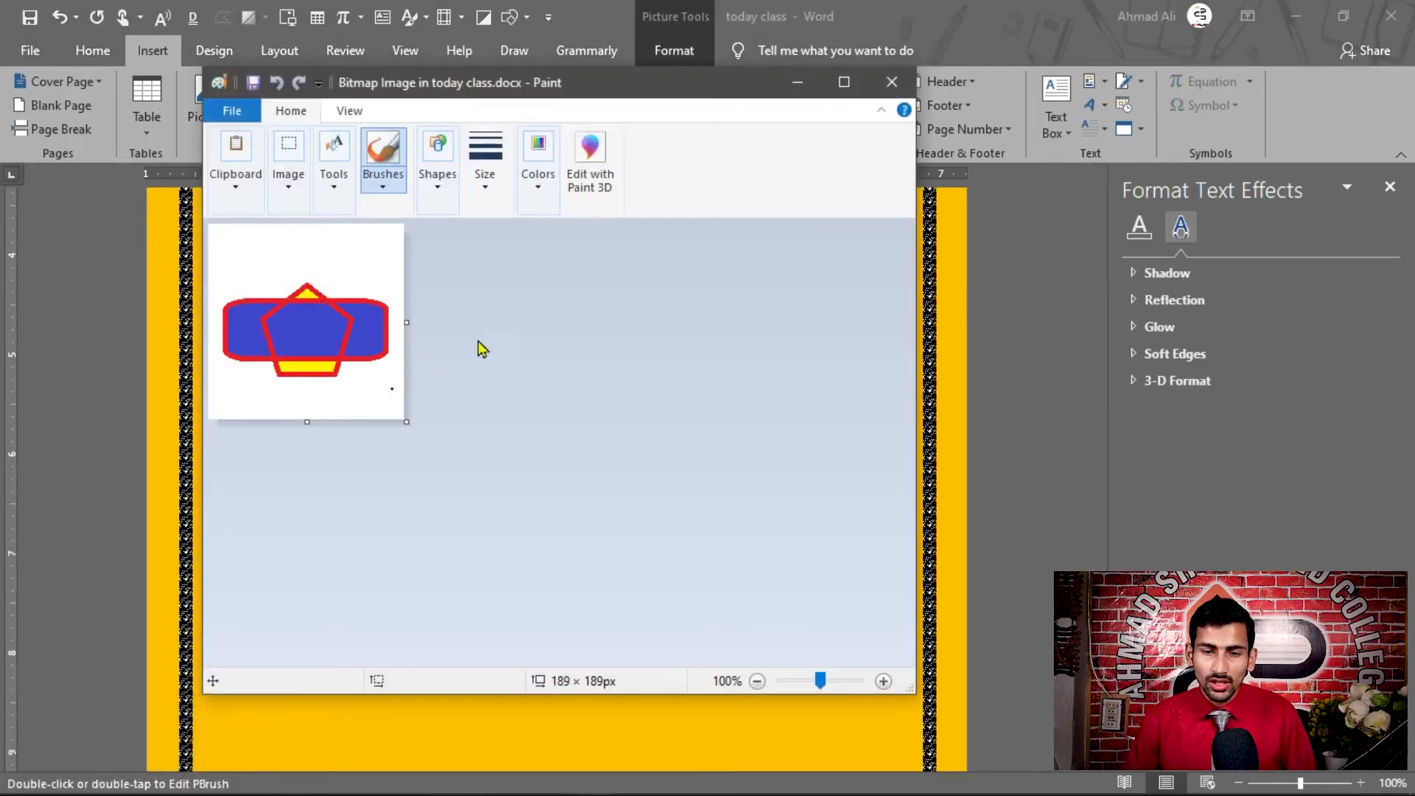
left_click(891, 86)
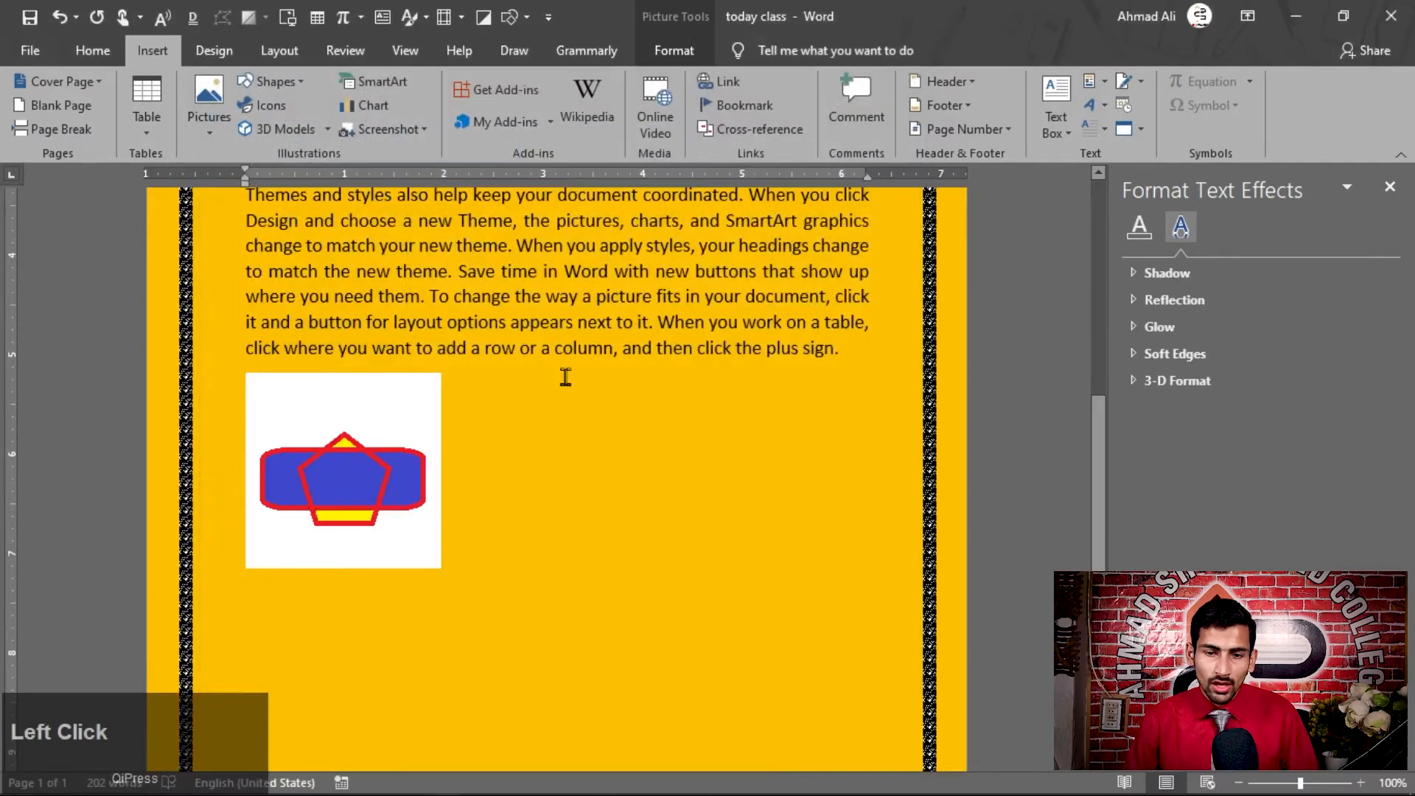
key("Delete")
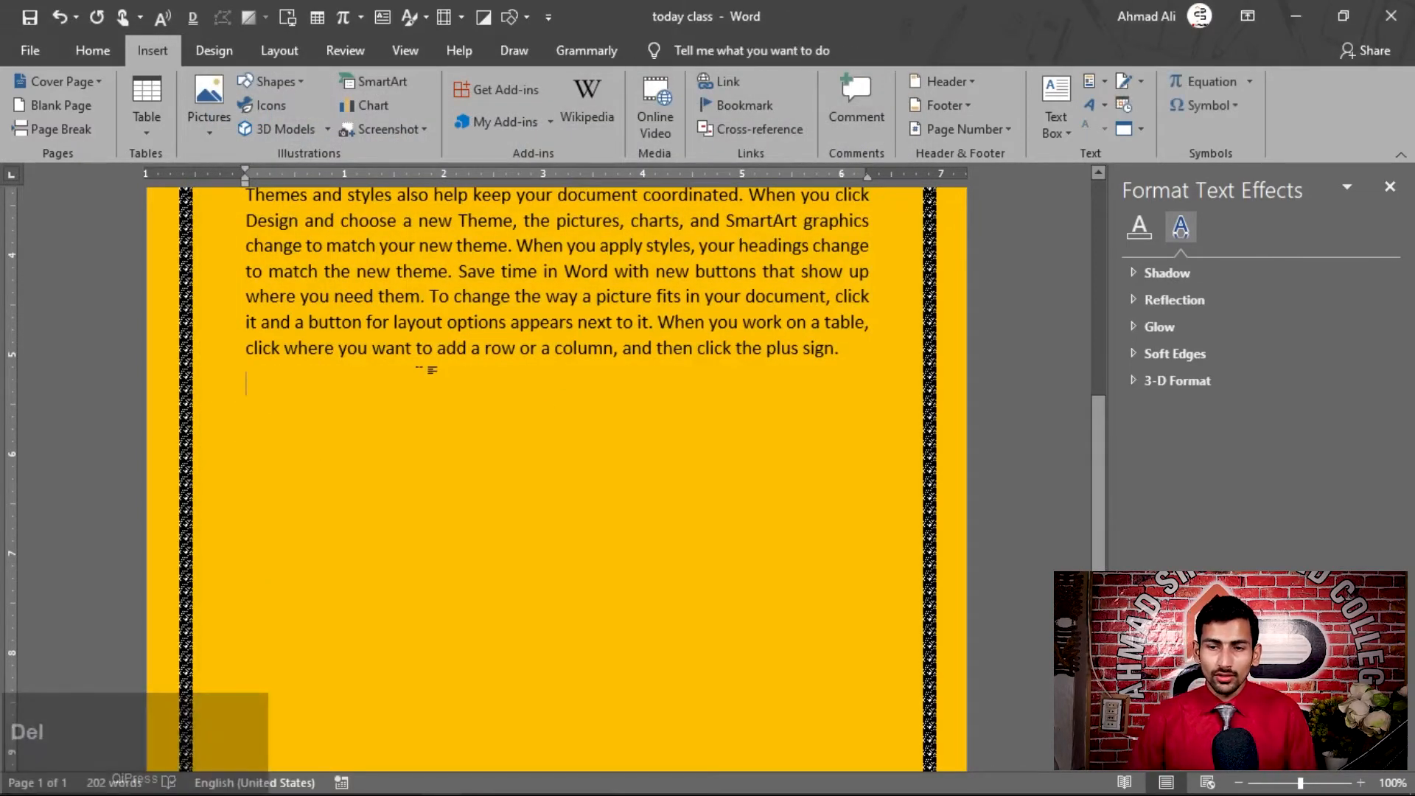
Start inserting text from a file on the empty line below the last paragraph
left_click(1141, 129)
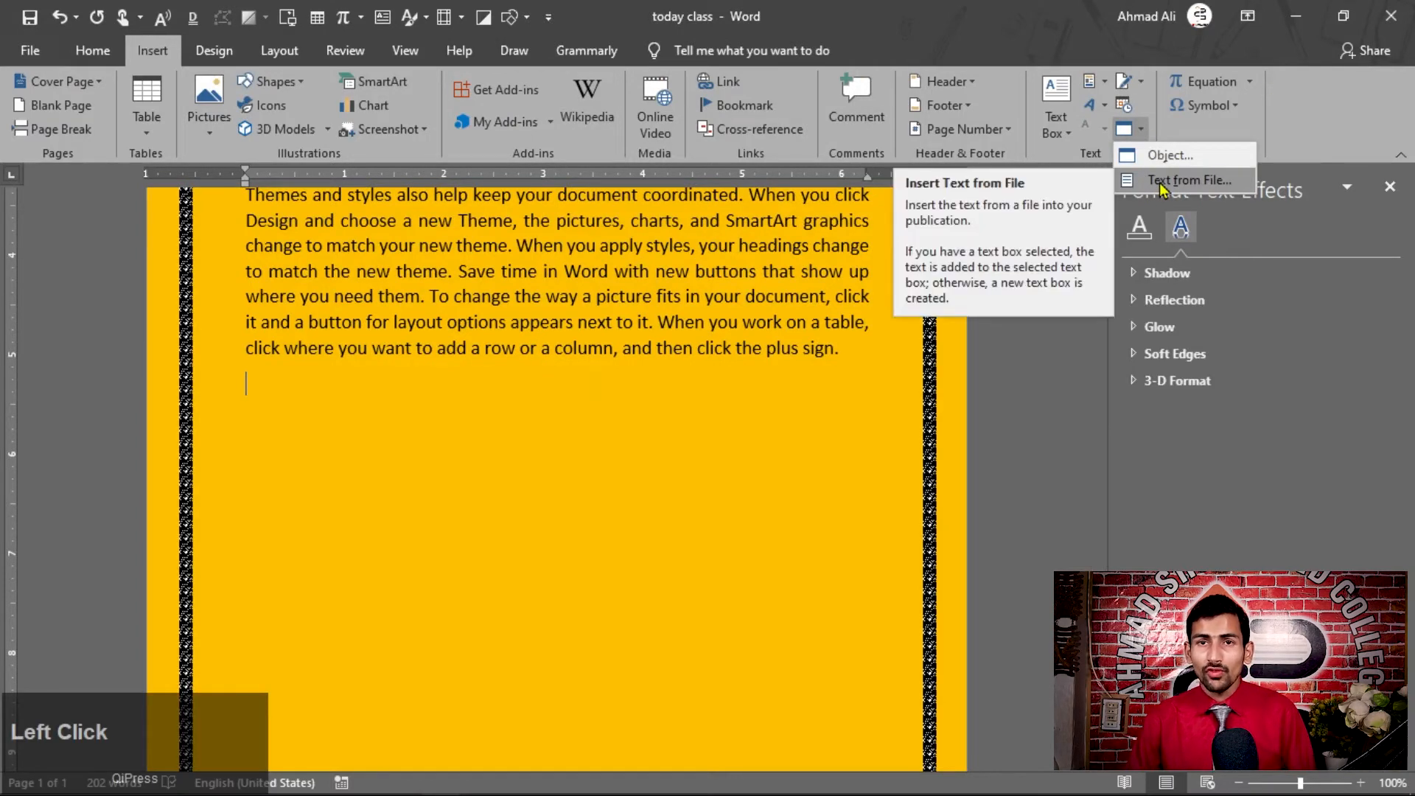